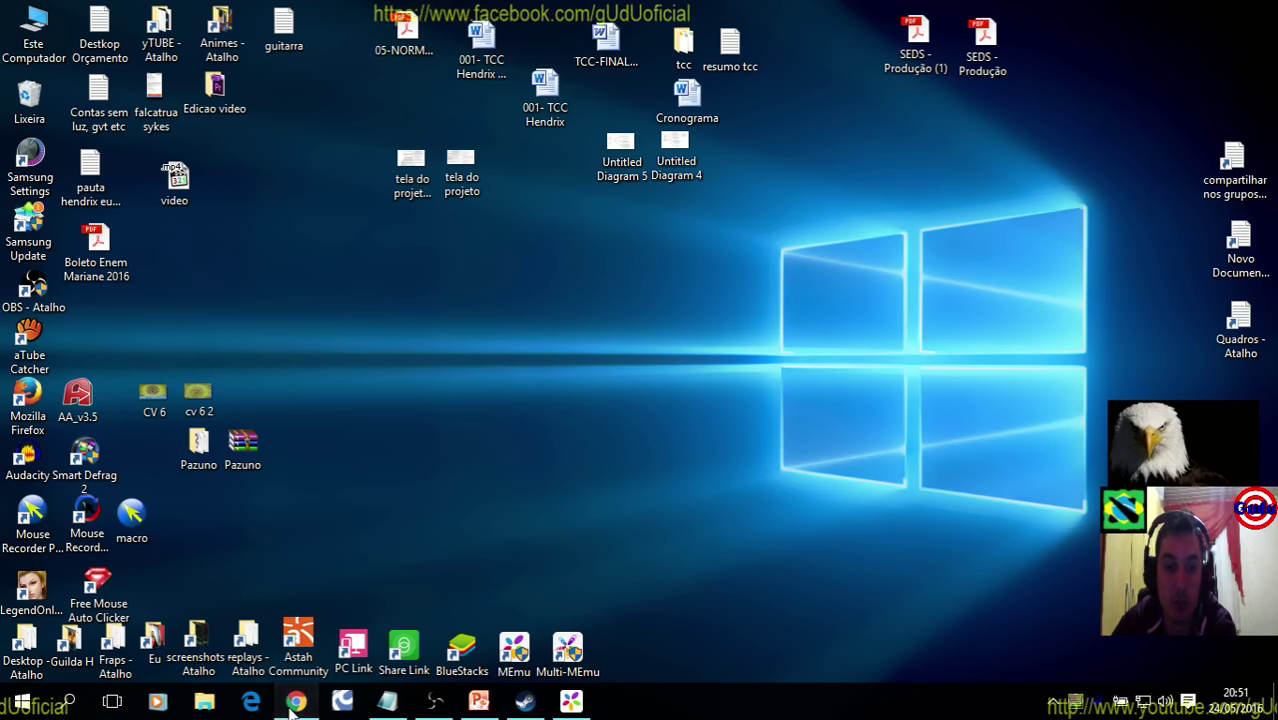
Switch to Chrome, return the YouTube video manager from the memu search to the full video list, and minimise the browser
left_click(293, 703)
key("ctrl+shift+Tab")
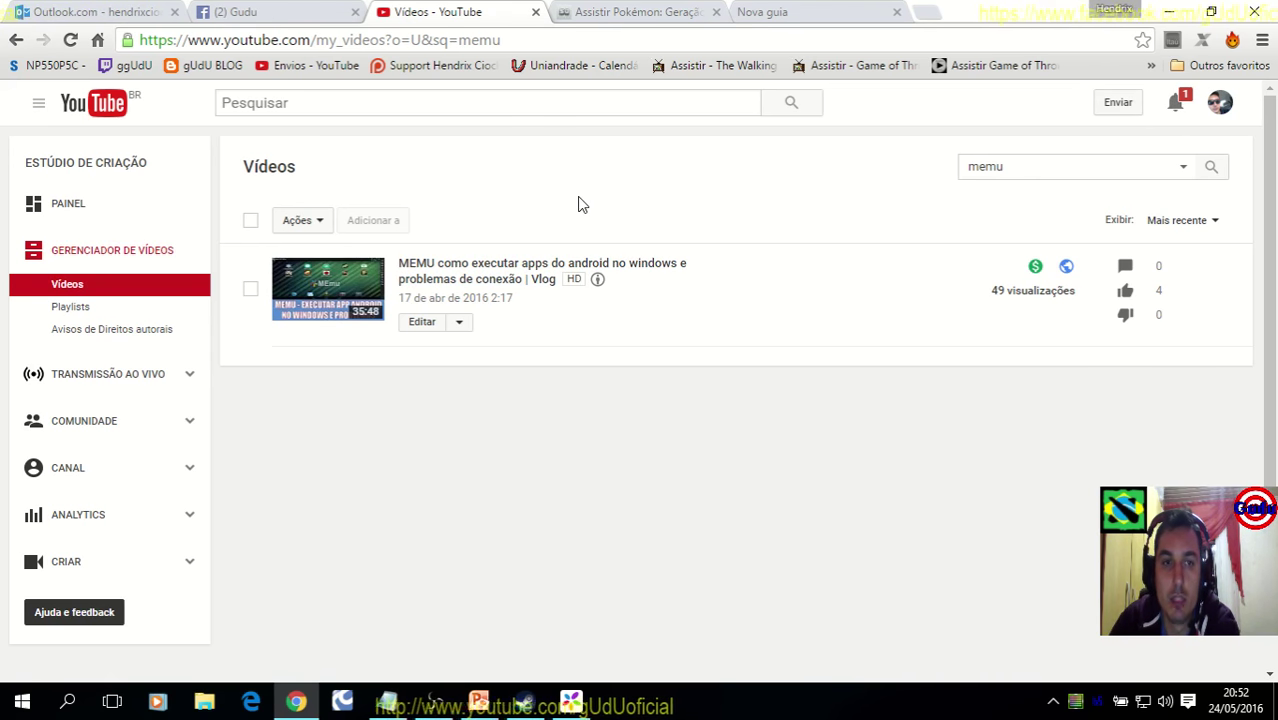
left_click(14, 41)
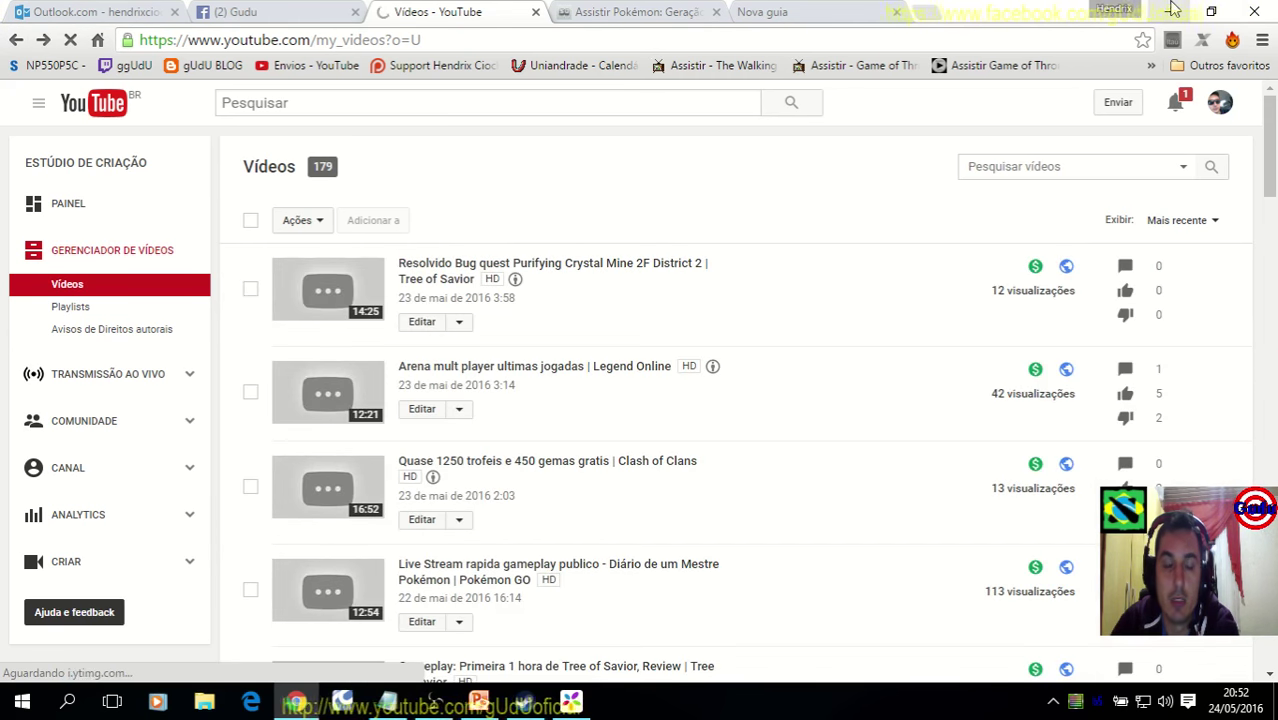
left_click(1178, 9)
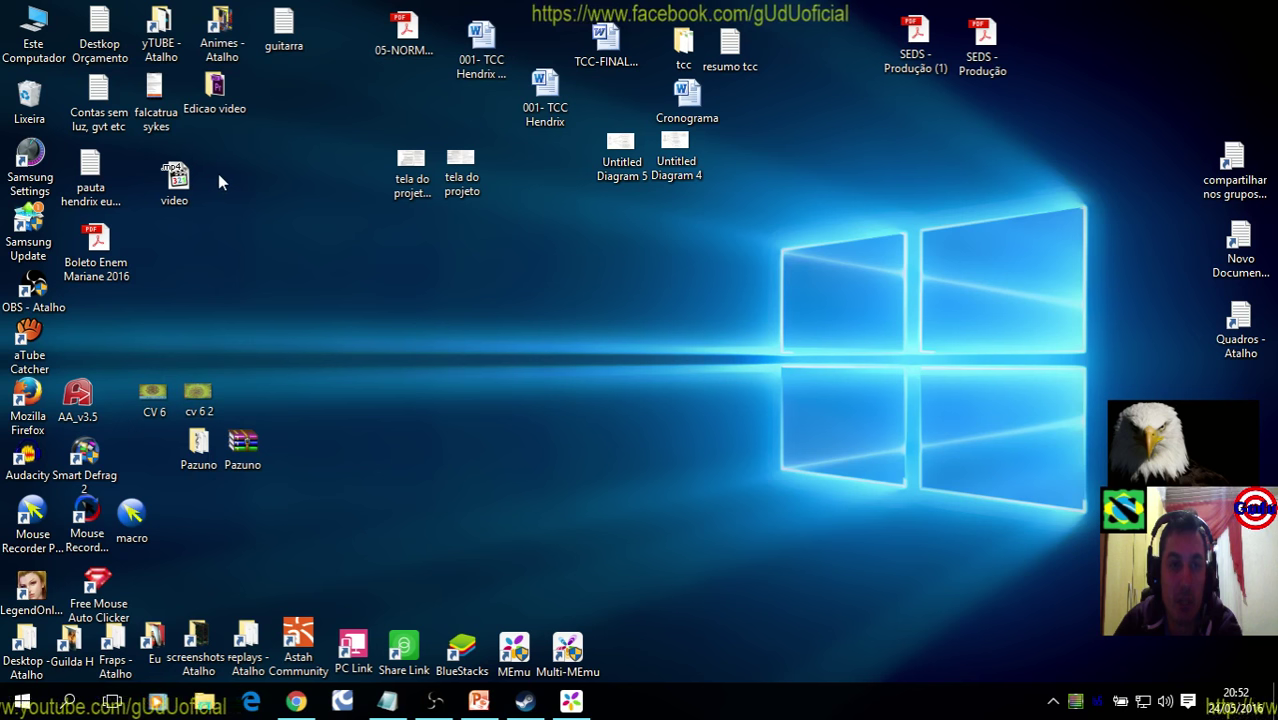
Open the BKP YOUtube folder on the E: drive in File Explorer and look into its Clash of Royale subfolder
right_click(205, 702)
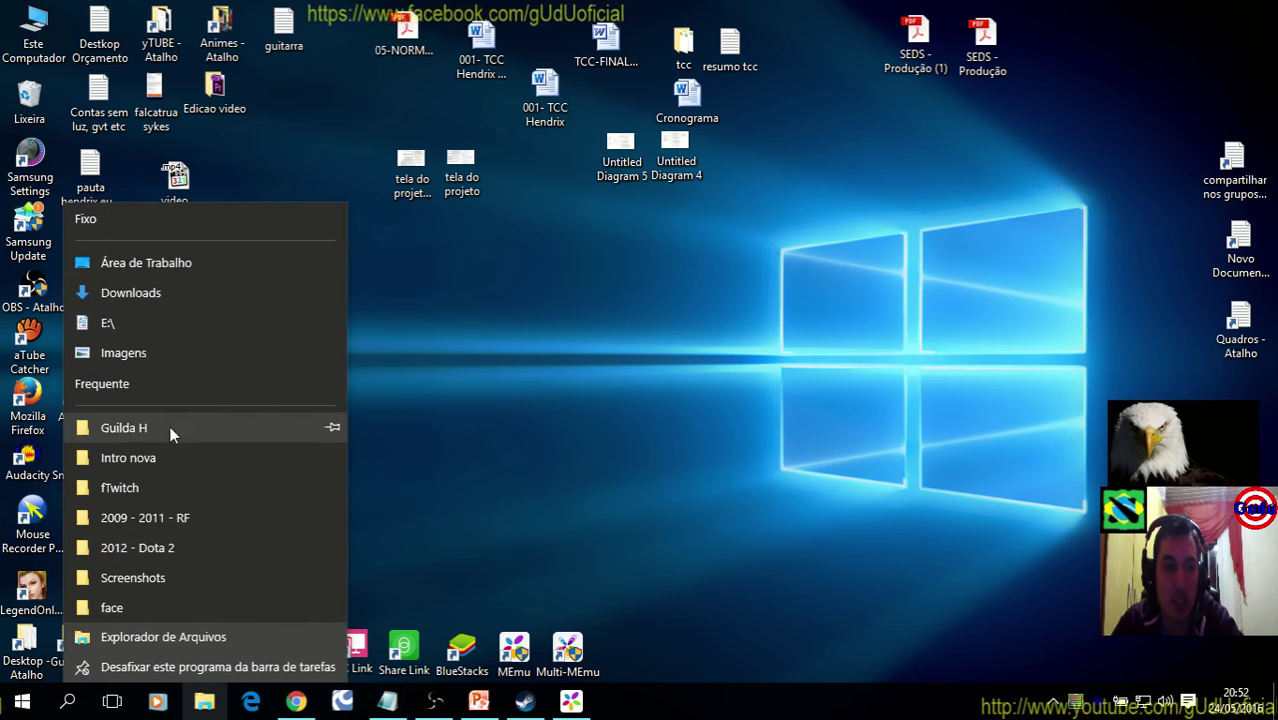
left_click(149, 310)
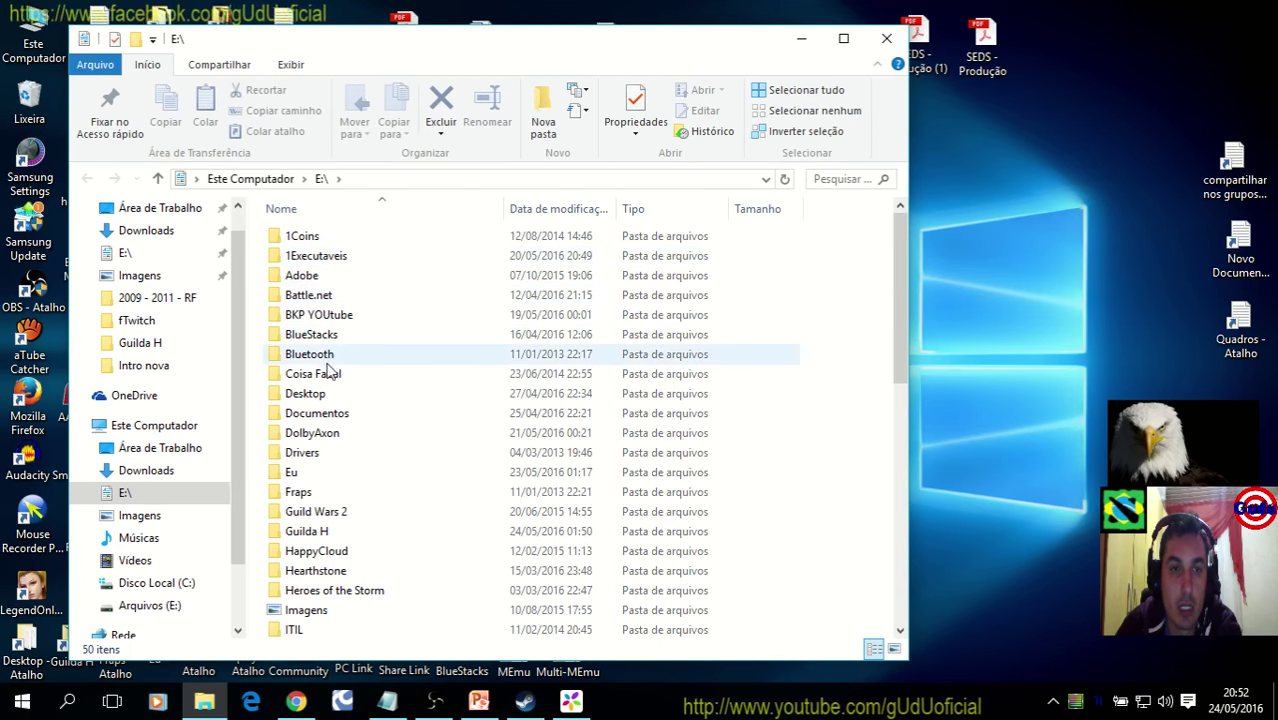
double_click(348, 316)
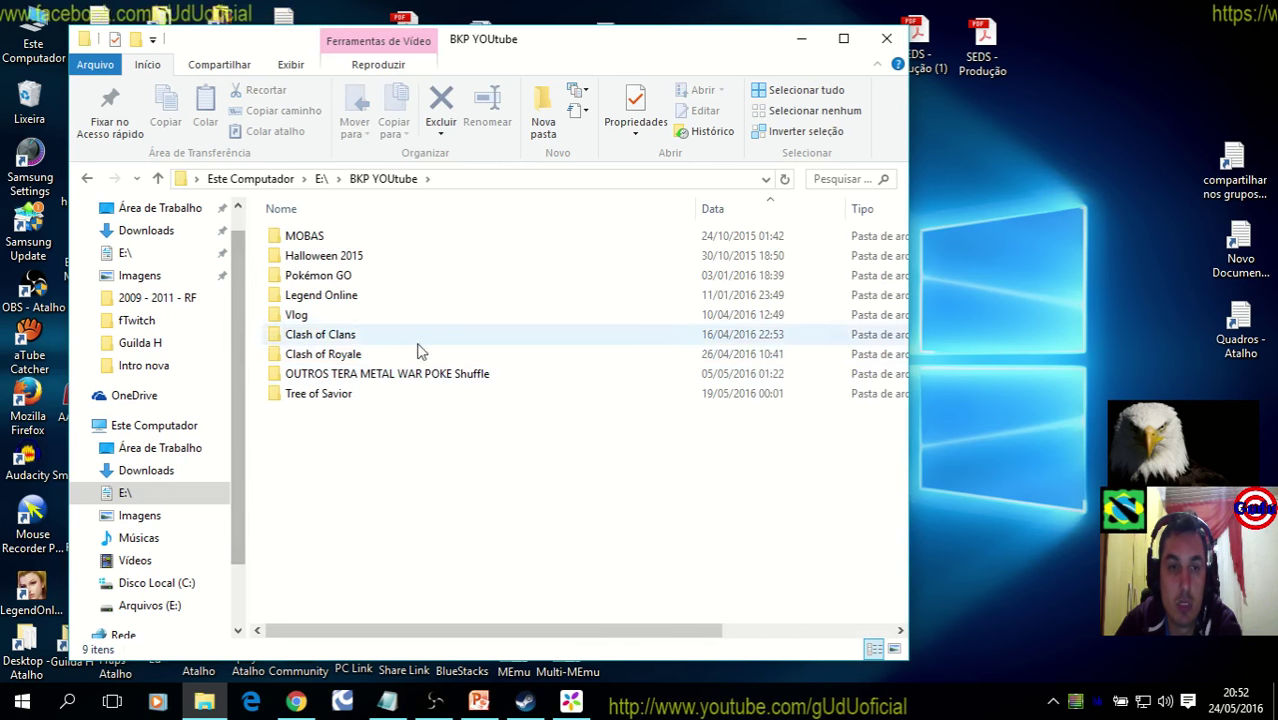
double_click(340, 355)
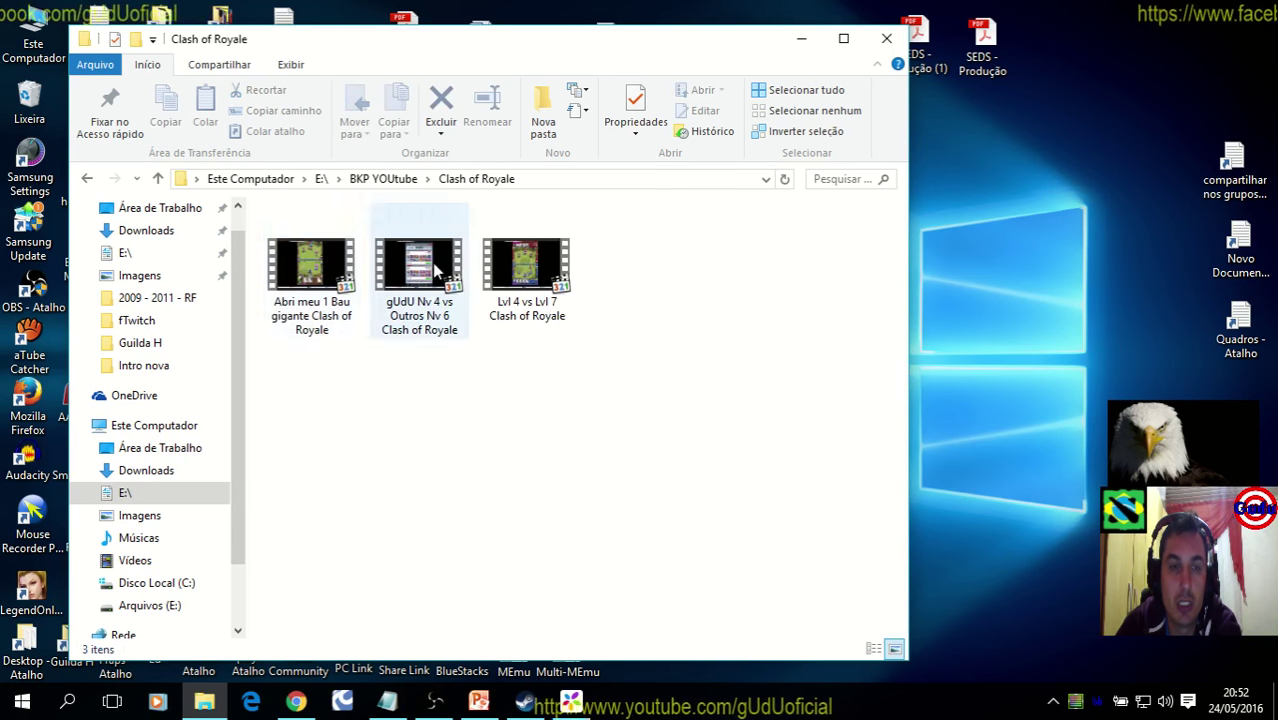
left_click(86, 178)
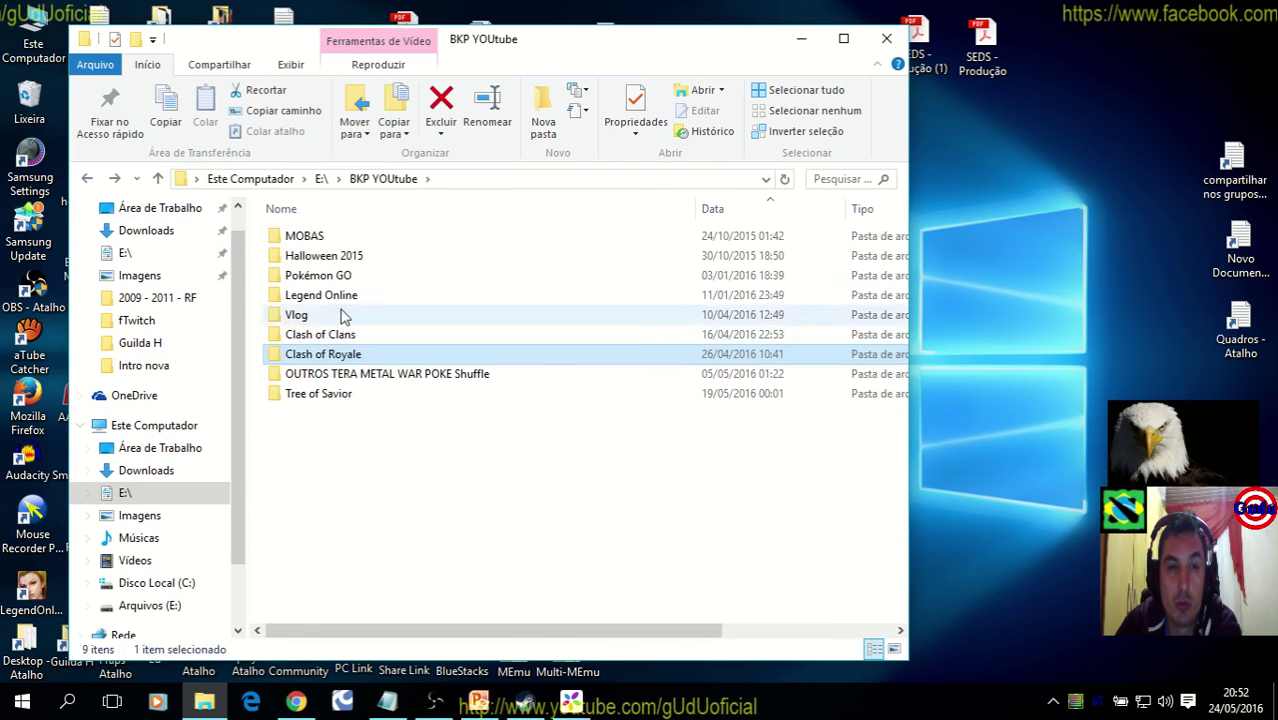
Reposition the folder window, look into the Legend Online subfolder, and return to BKP YOUtube
left_click_drag(406, 30, 520, 26)
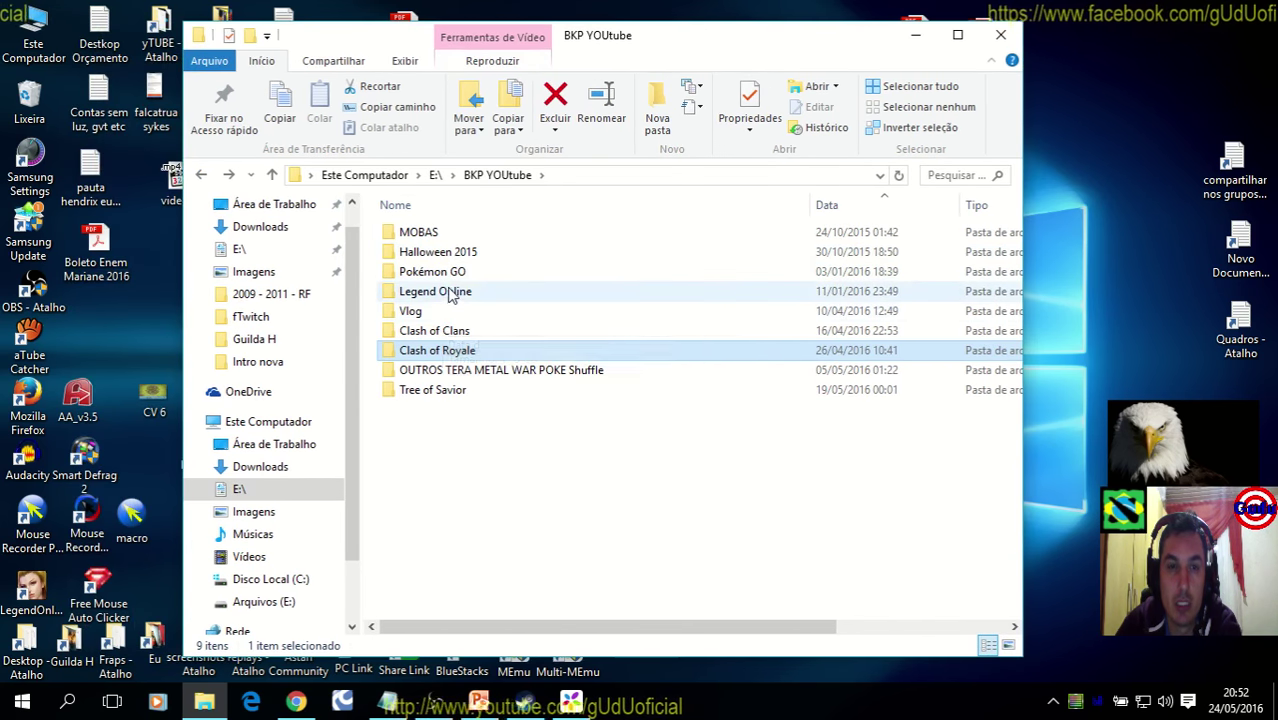
double_click(452, 292)
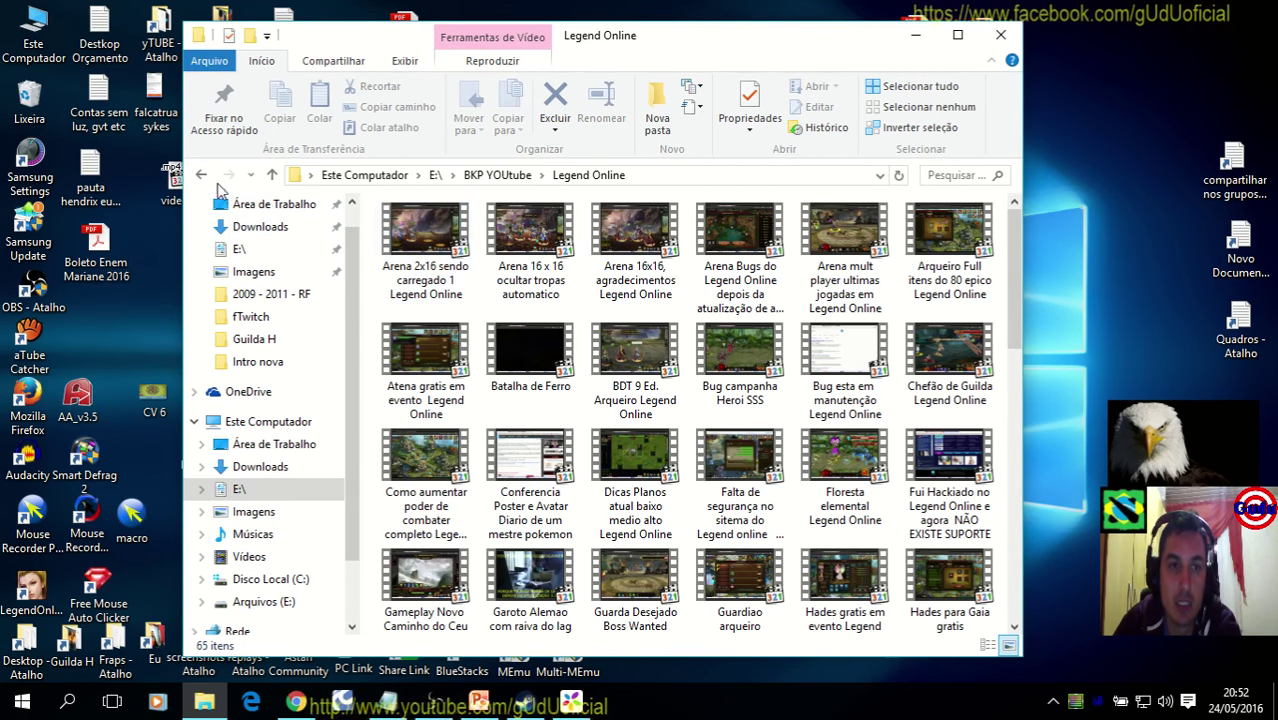
left_click(201, 176)
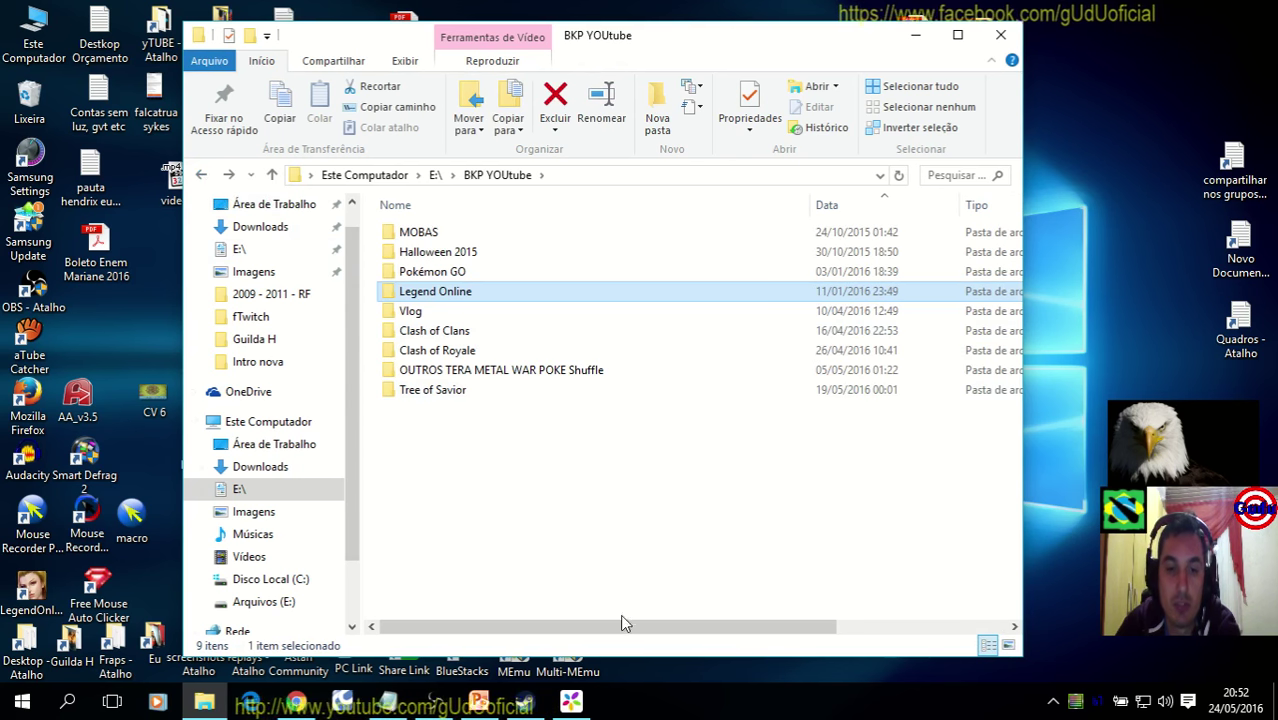
Open the Task Manager, move its window clear of the webcam image, and select the System process
right_click(726, 712)
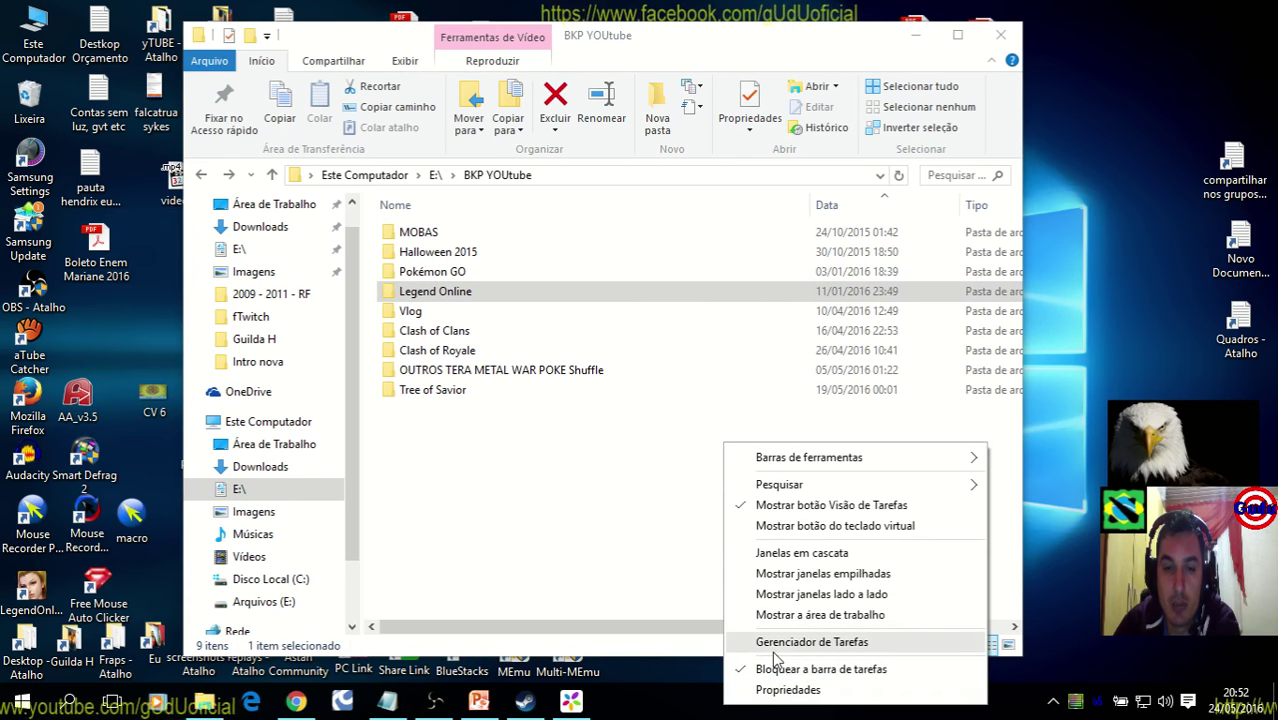
left_click(727, 679)
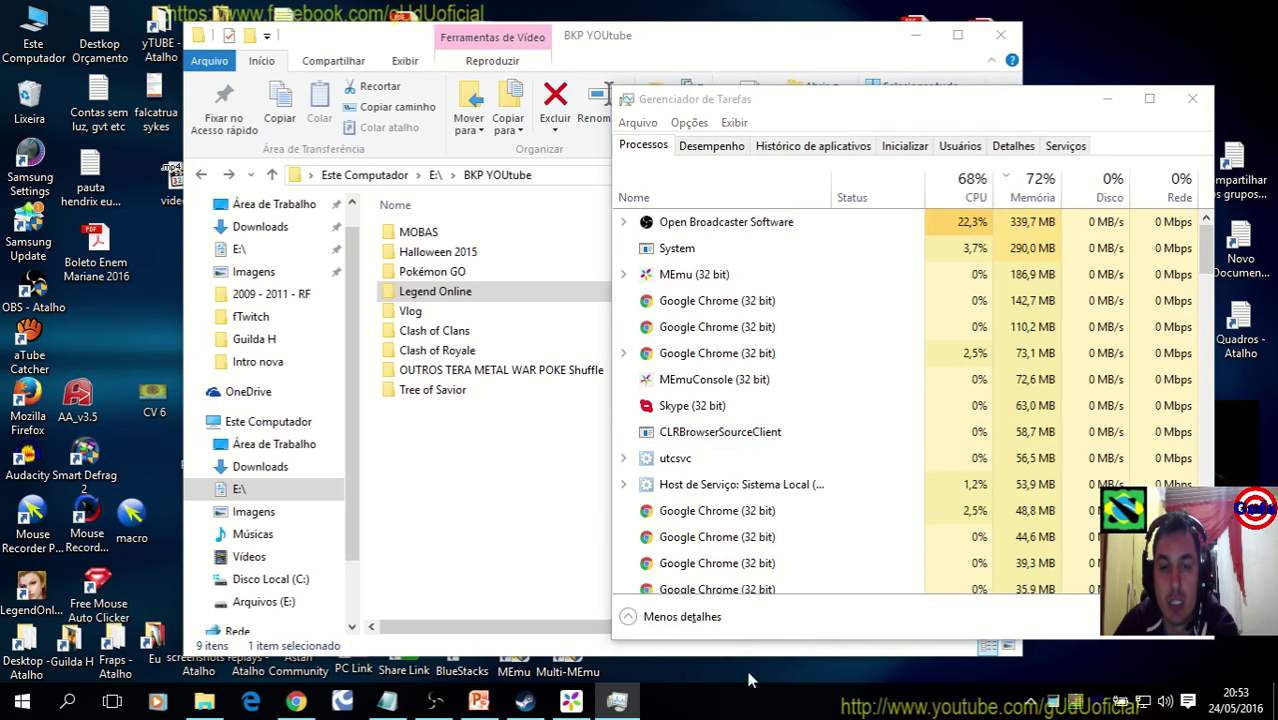
right_click(781, 707)
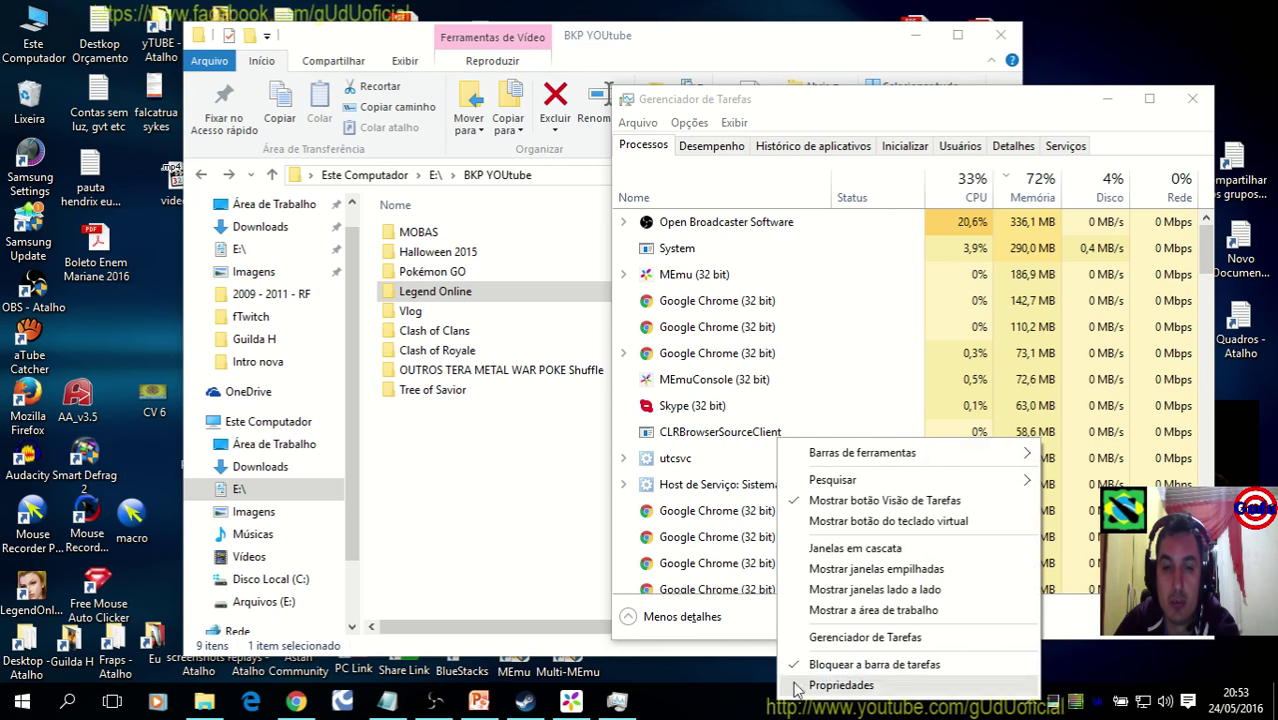
left_click(860, 636)
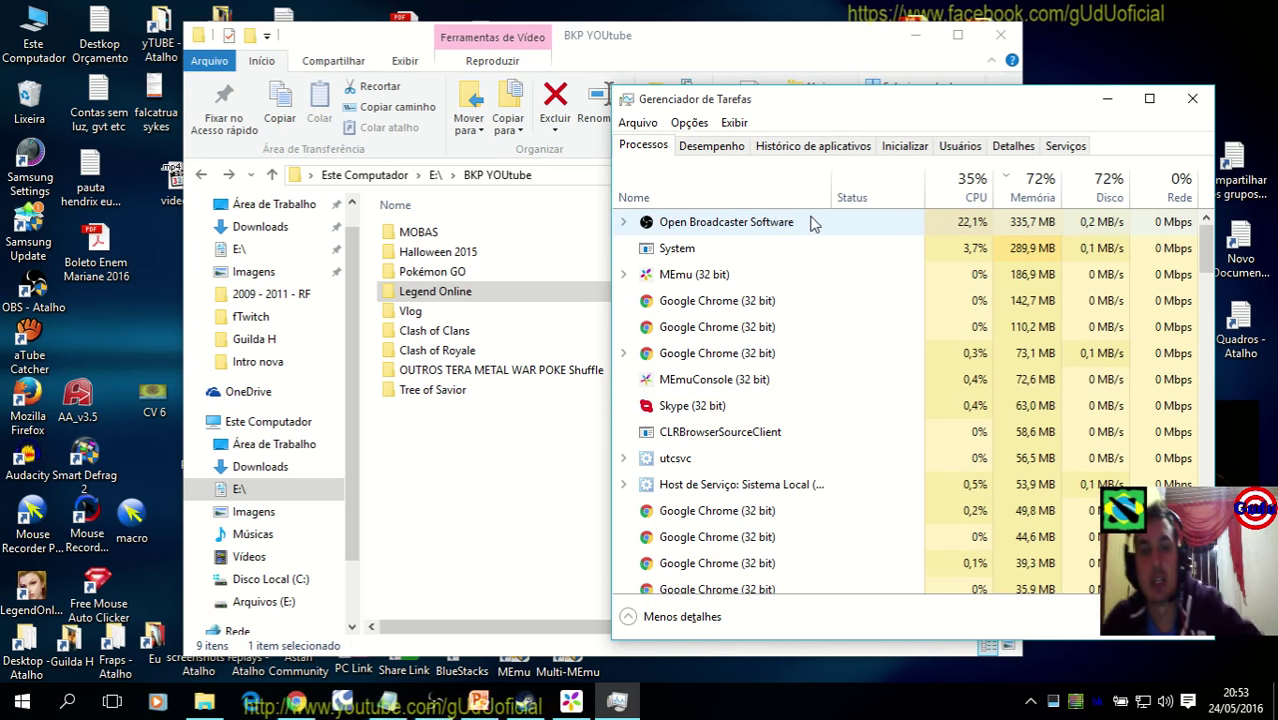
left_click_drag(1026, 102, 914, 90)
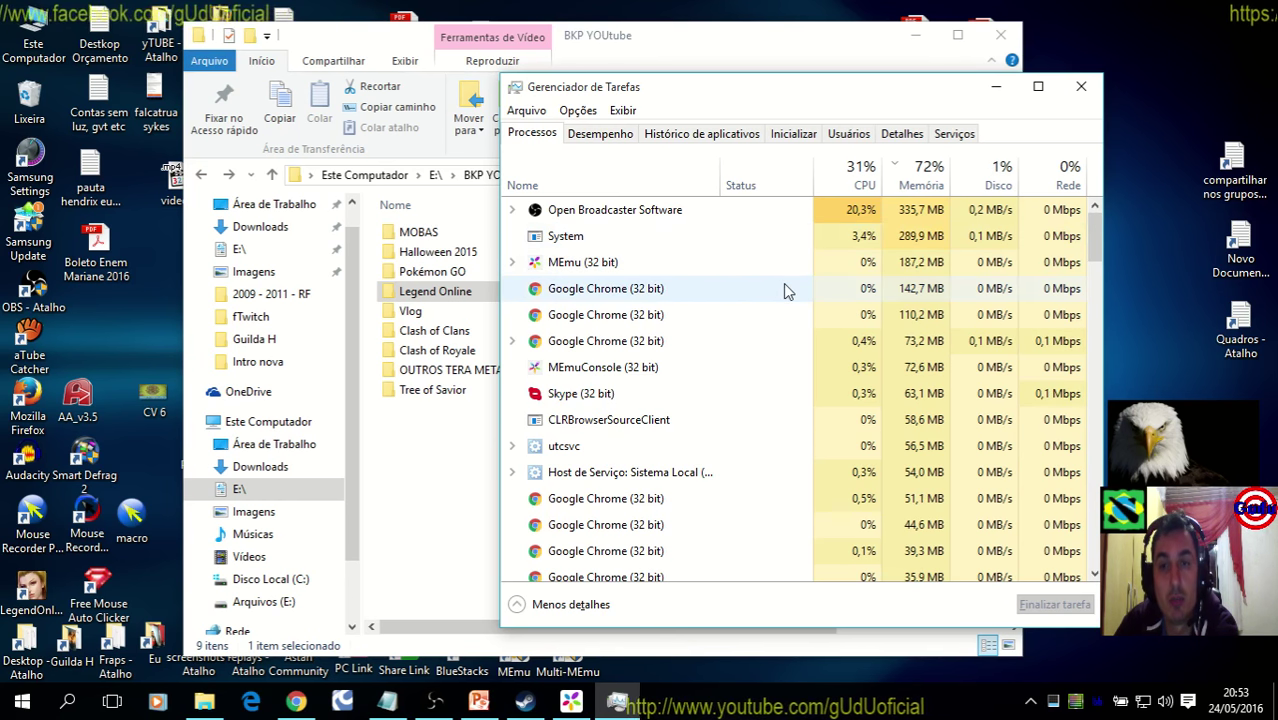
left_click(922, 245)
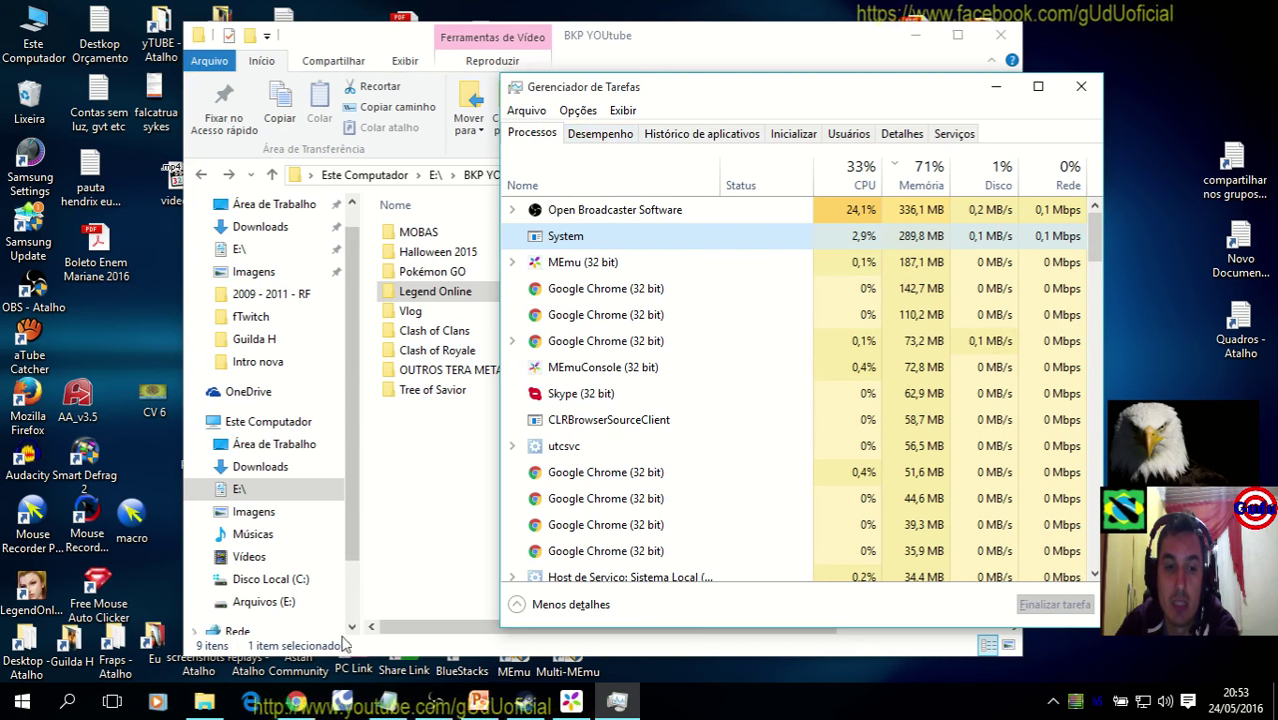
Switch to Chrome and look through the open Outlook, Facebook, YouTube, Pokémon and blank tabs
key("alt+Tab")
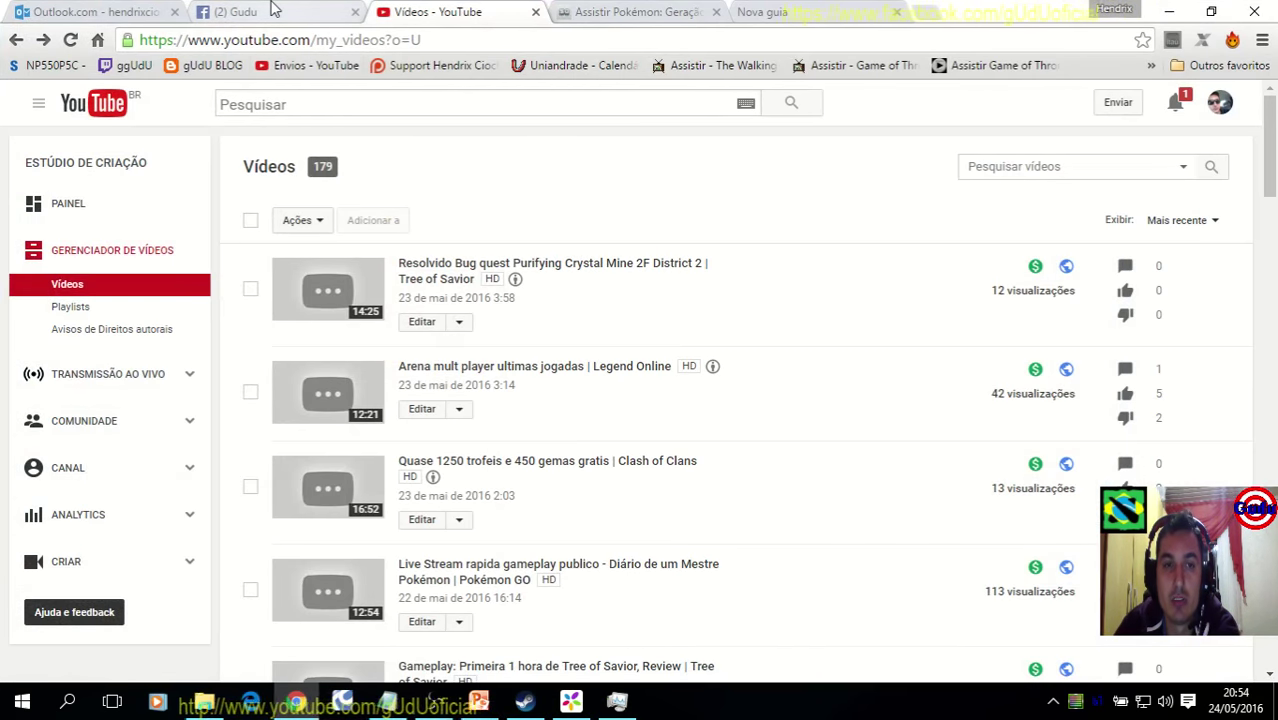
left_click(274, 11)
left_click(408, 11)
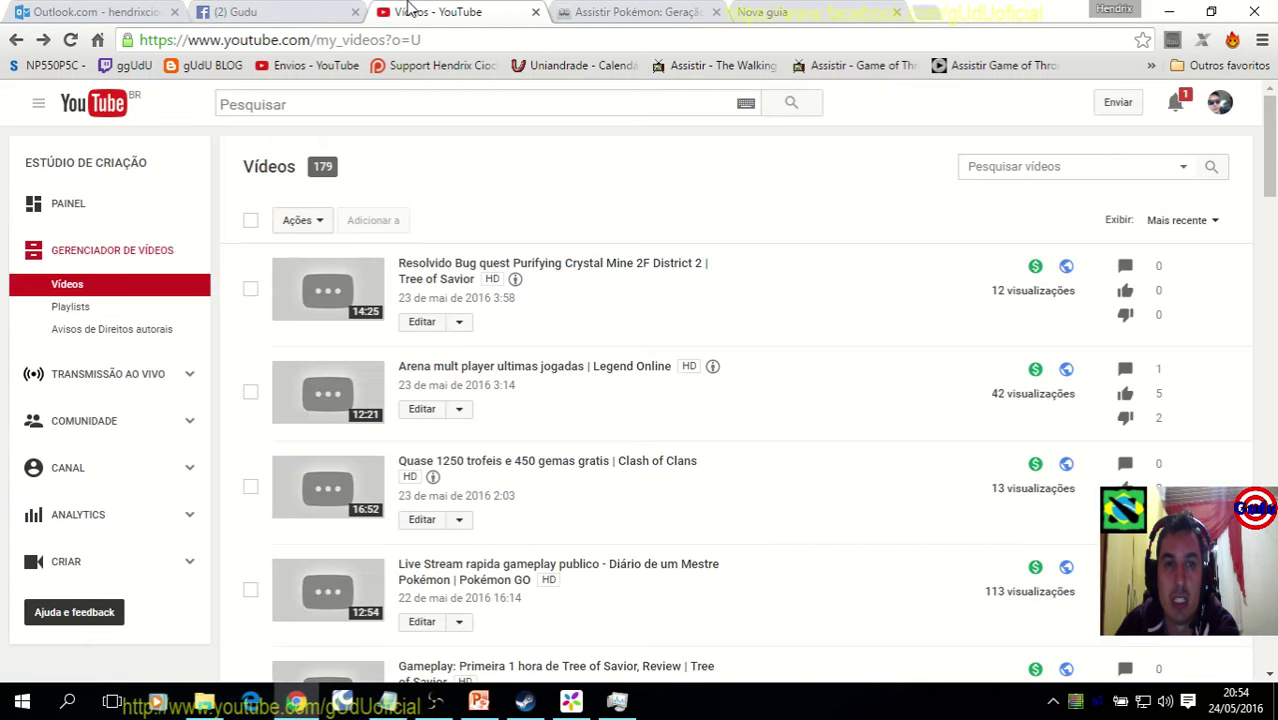
left_click(566, 11)
left_click(760, 11)
left_click(640, 11)
left_click(440, 11)
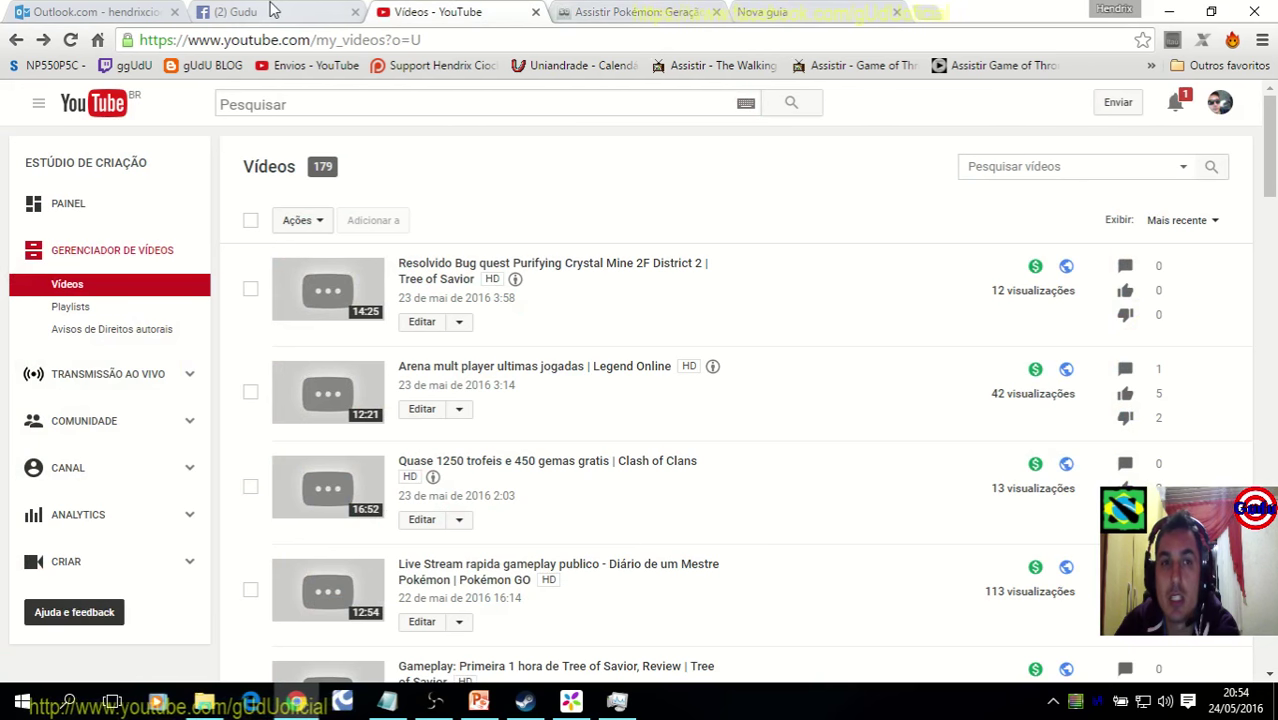
left_click(274, 11)
left_click(95, 11)
left_click(240, 11)
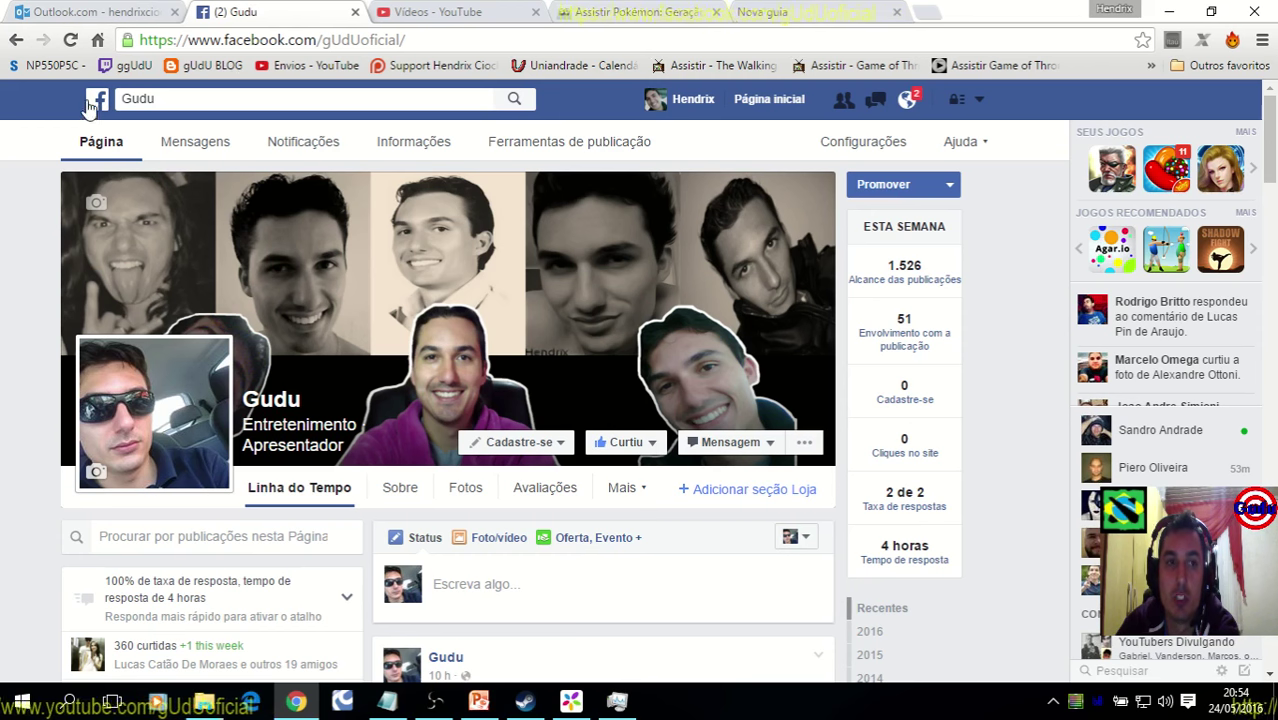
left_click(115, 11)
left_click(250, 11)
Reload the video list in the YouTube video manager and minimise the browser
left_click(435, 11)
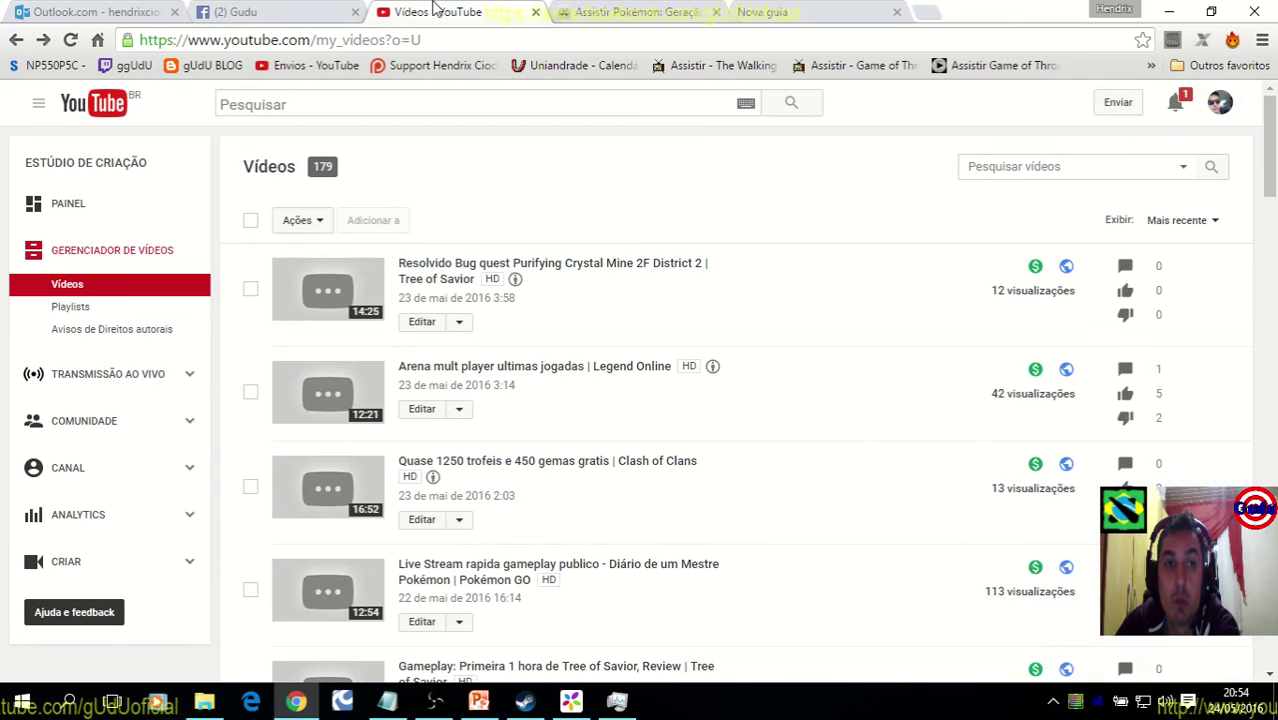
left_click(131, 252)
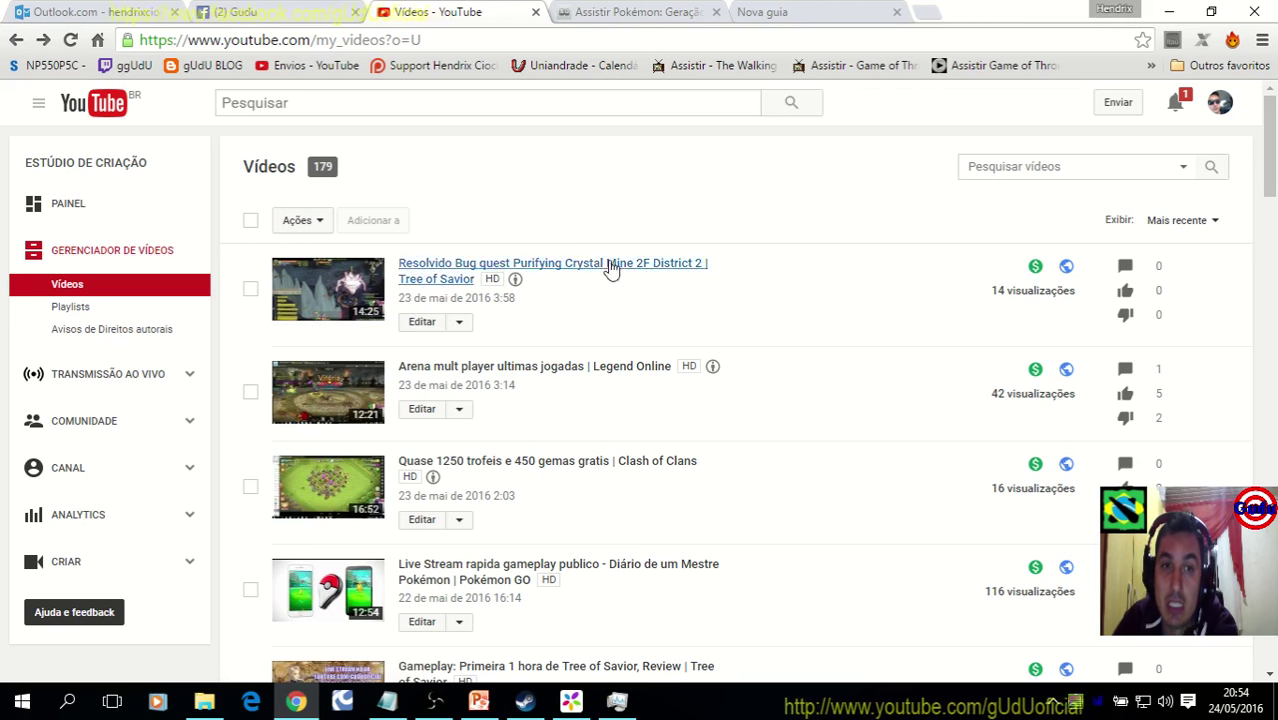
left_click(1170, 10)
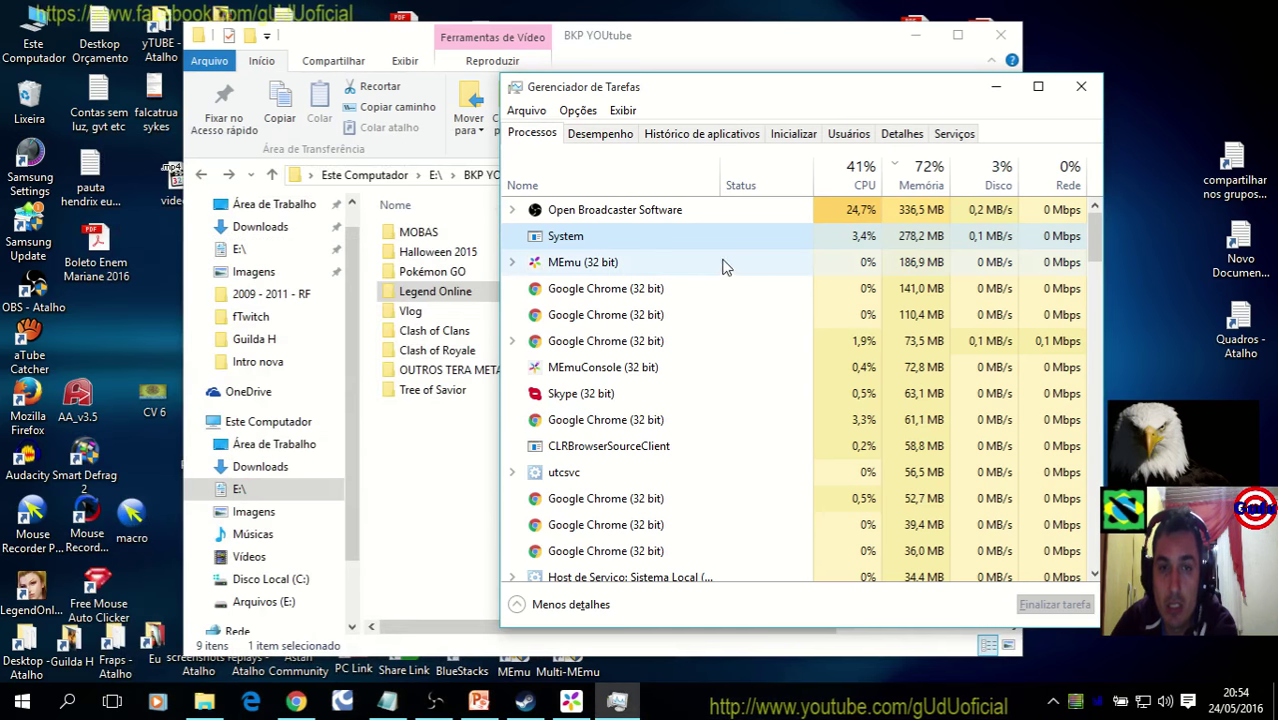
Open the Resource Monitor from the Task Manager's performance view and minimise the BKP YOUtube folder window
left_click(601, 135)
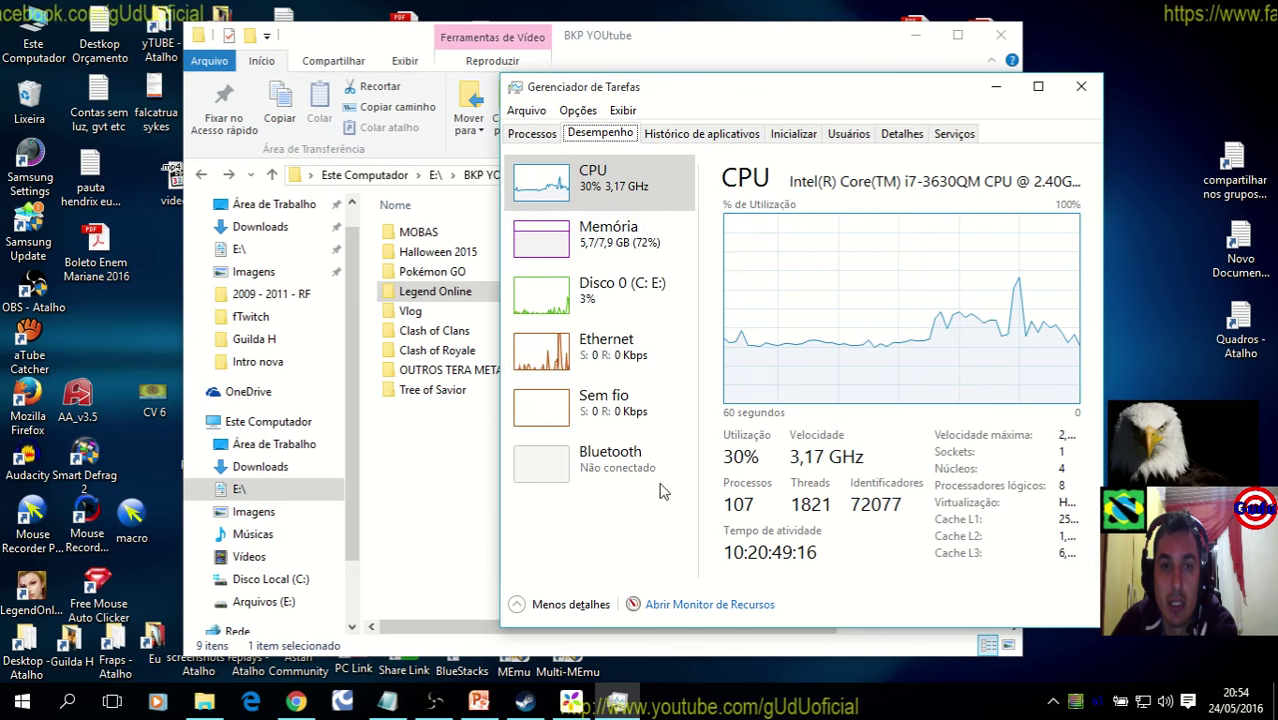
left_click(683, 607)
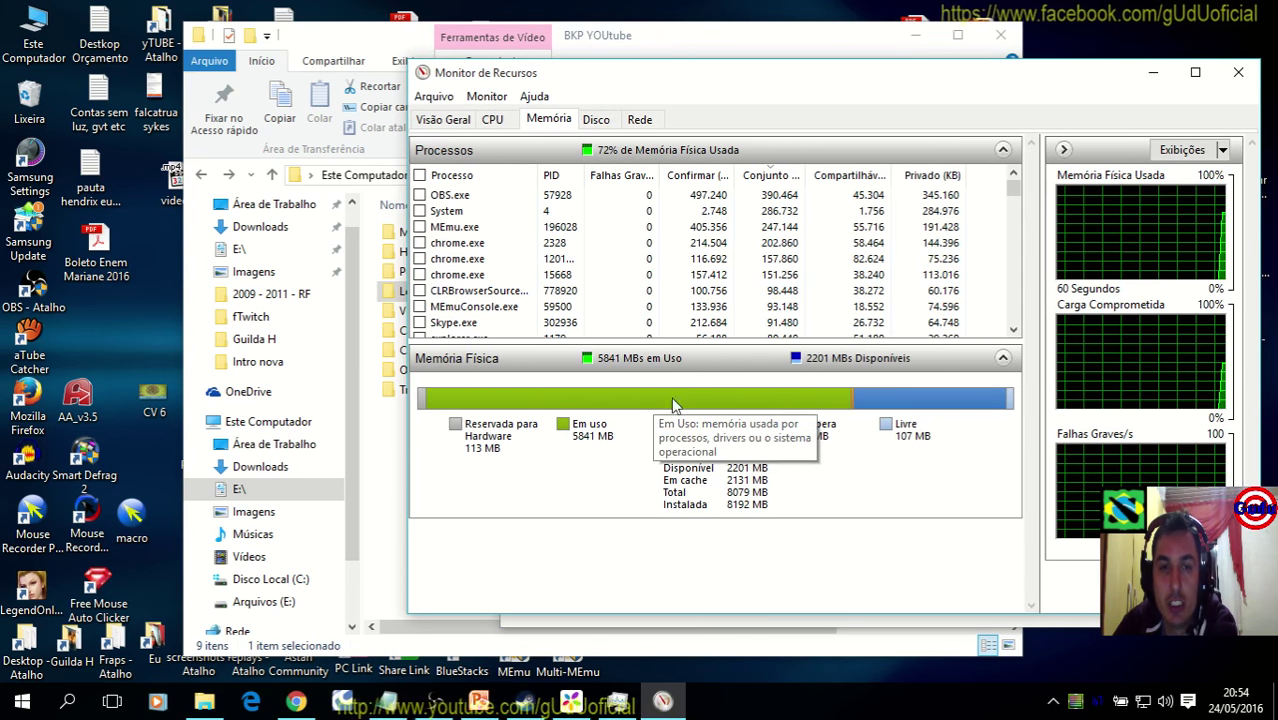
left_click(918, 38)
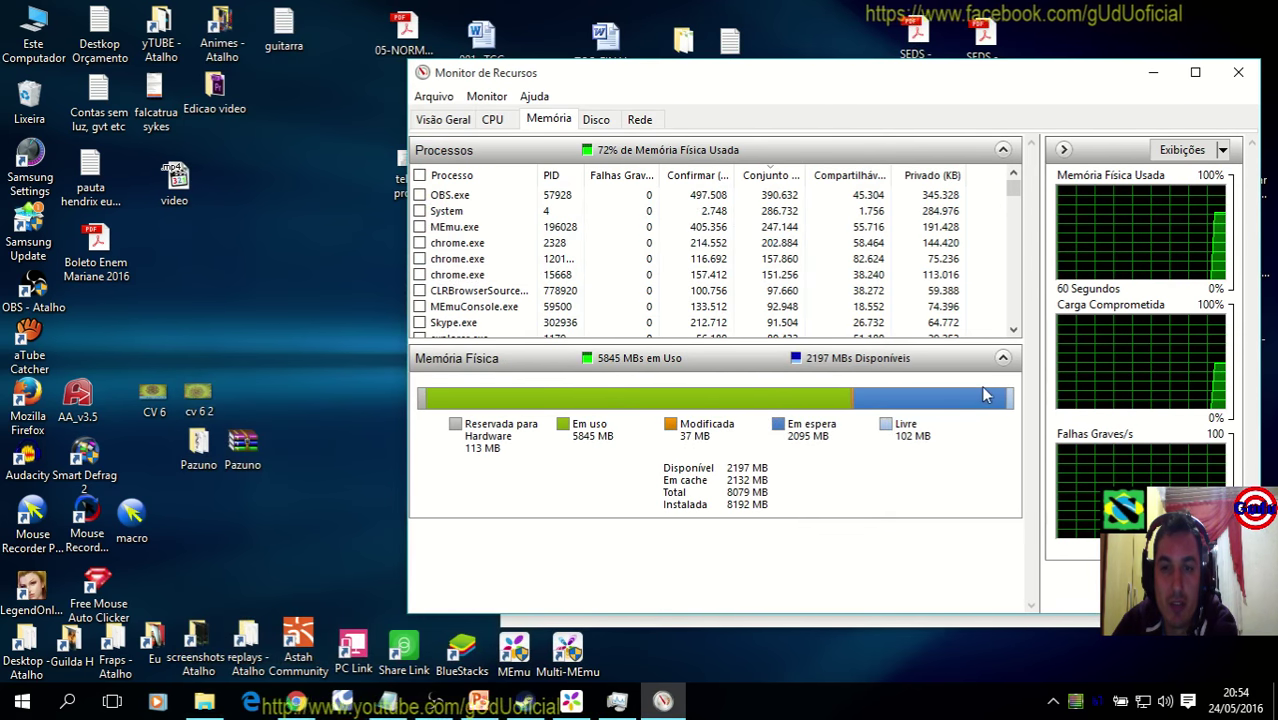
Examine the physical memory breakdown and the memory use of the MEmu.exe and System processes
mouse_move(995, 408)
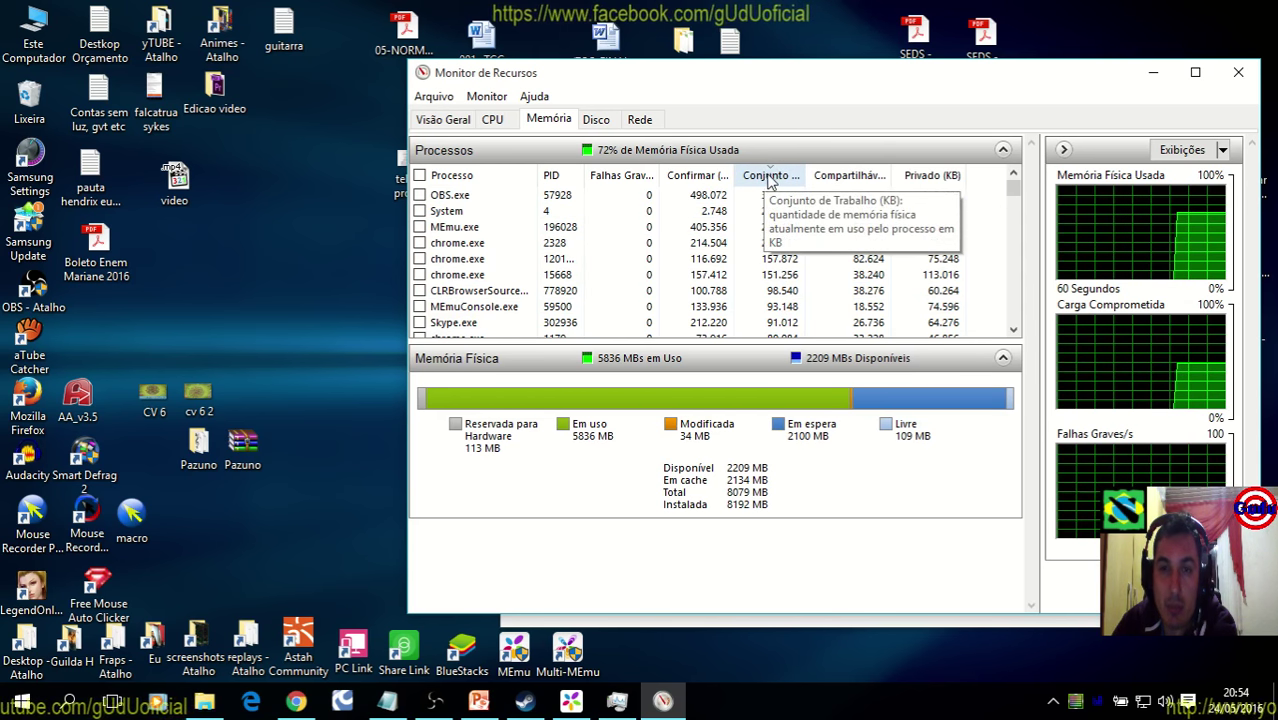
left_click(776, 228)
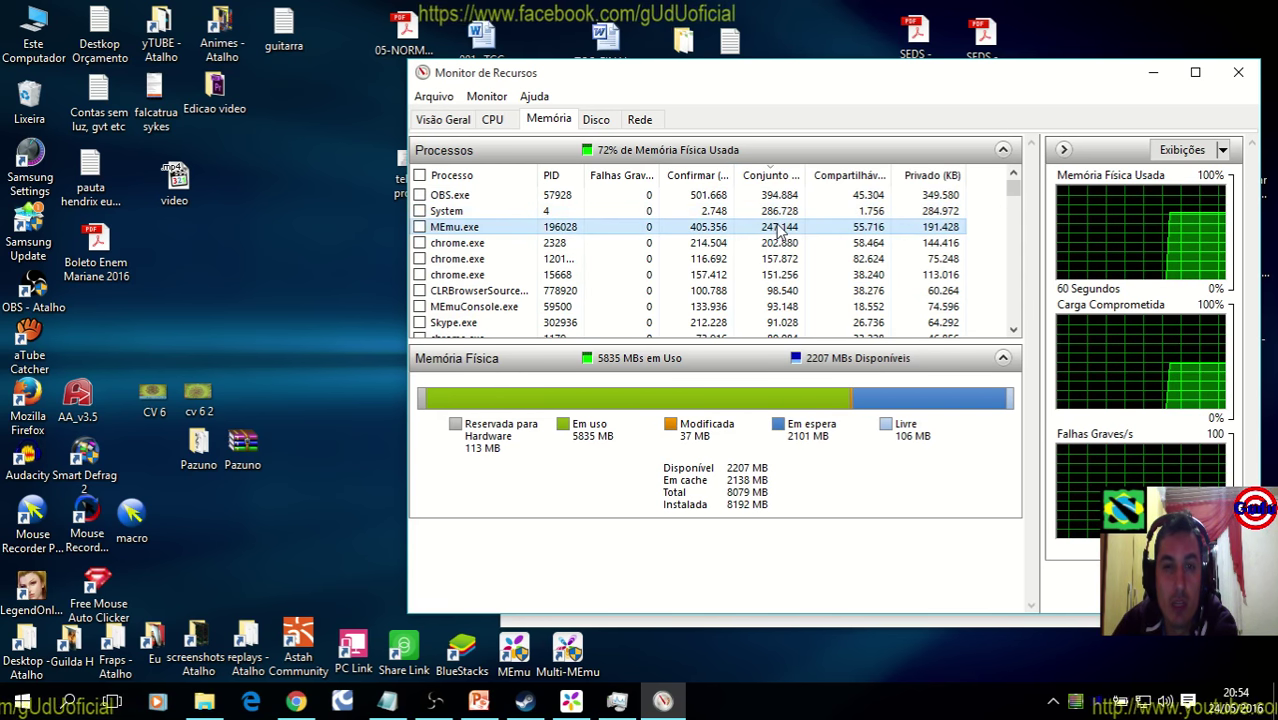
left_click(779, 215)
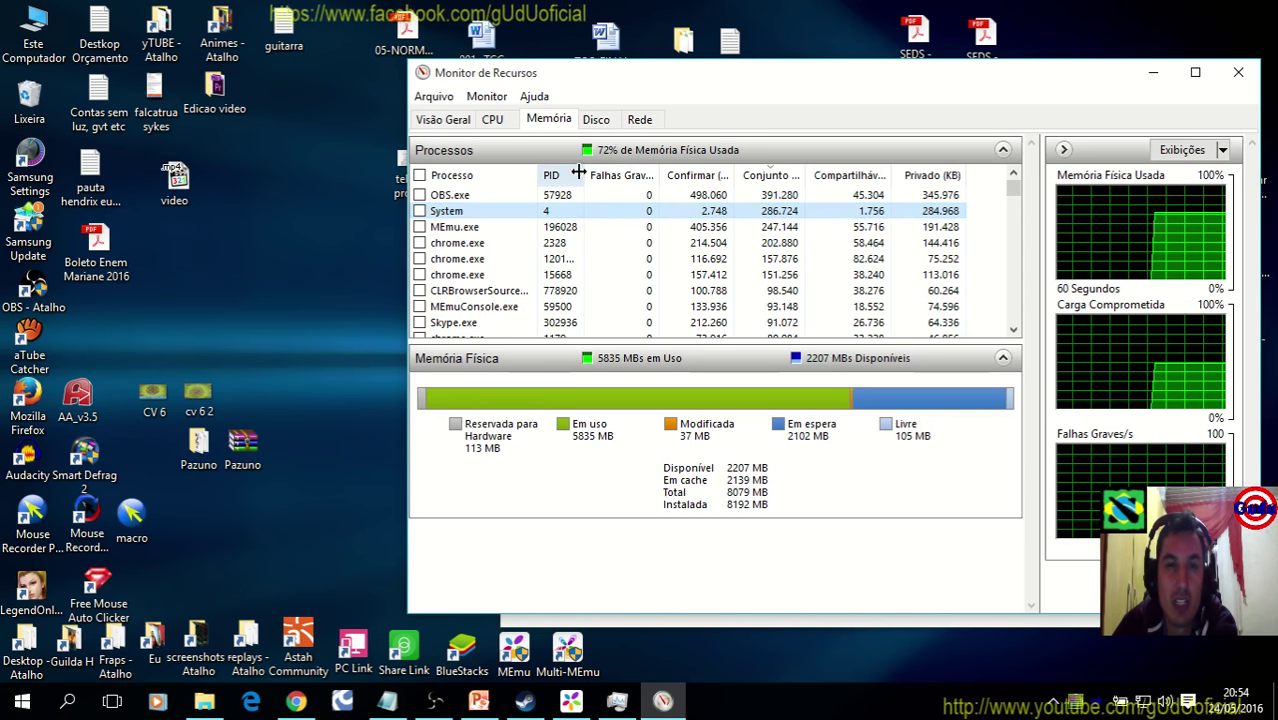
Fit the CPU Média column to its contents in the overview and expand the Serviços section in the CPU view
left_click(445, 121)
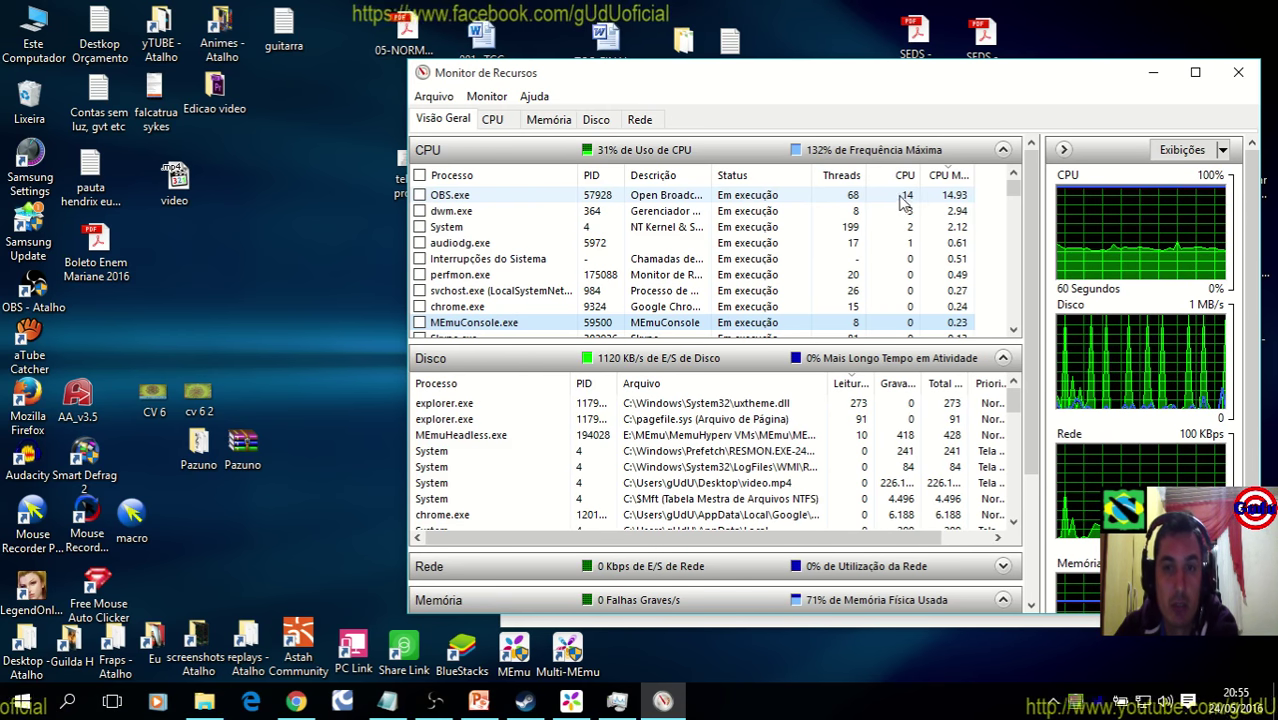
double_click(971, 175)
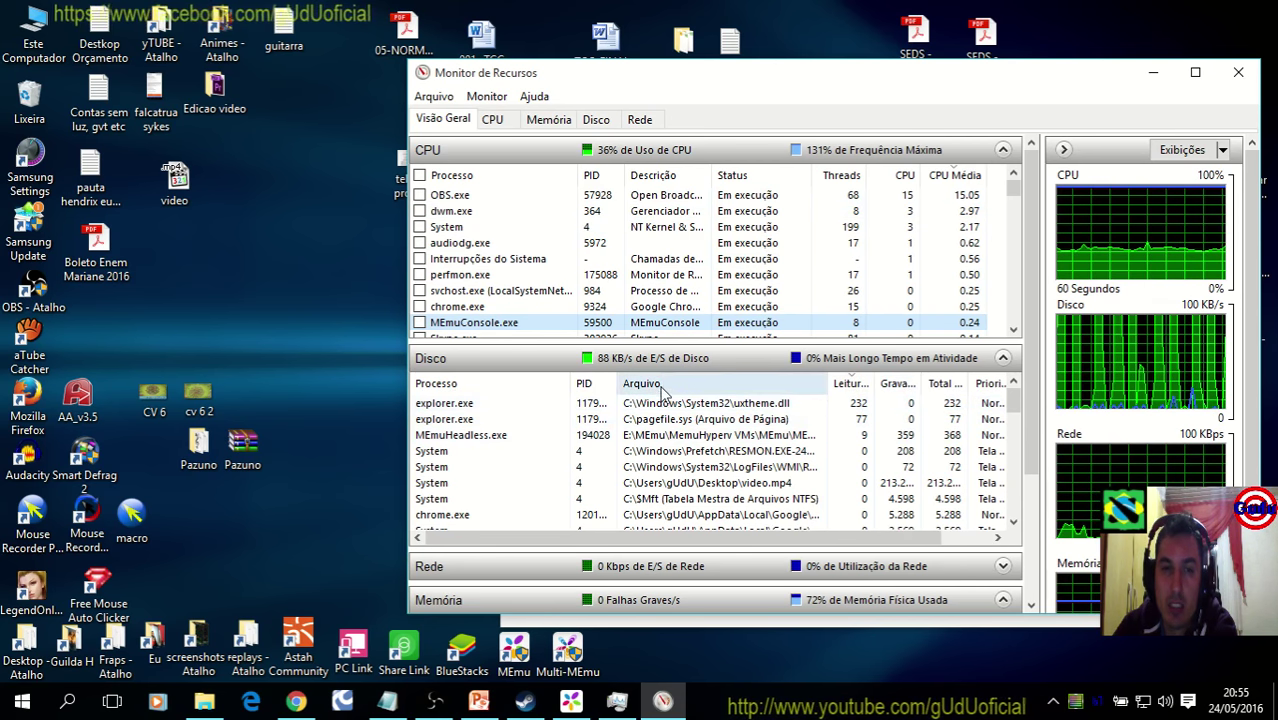
left_click(548, 119)
left_click(493, 119)
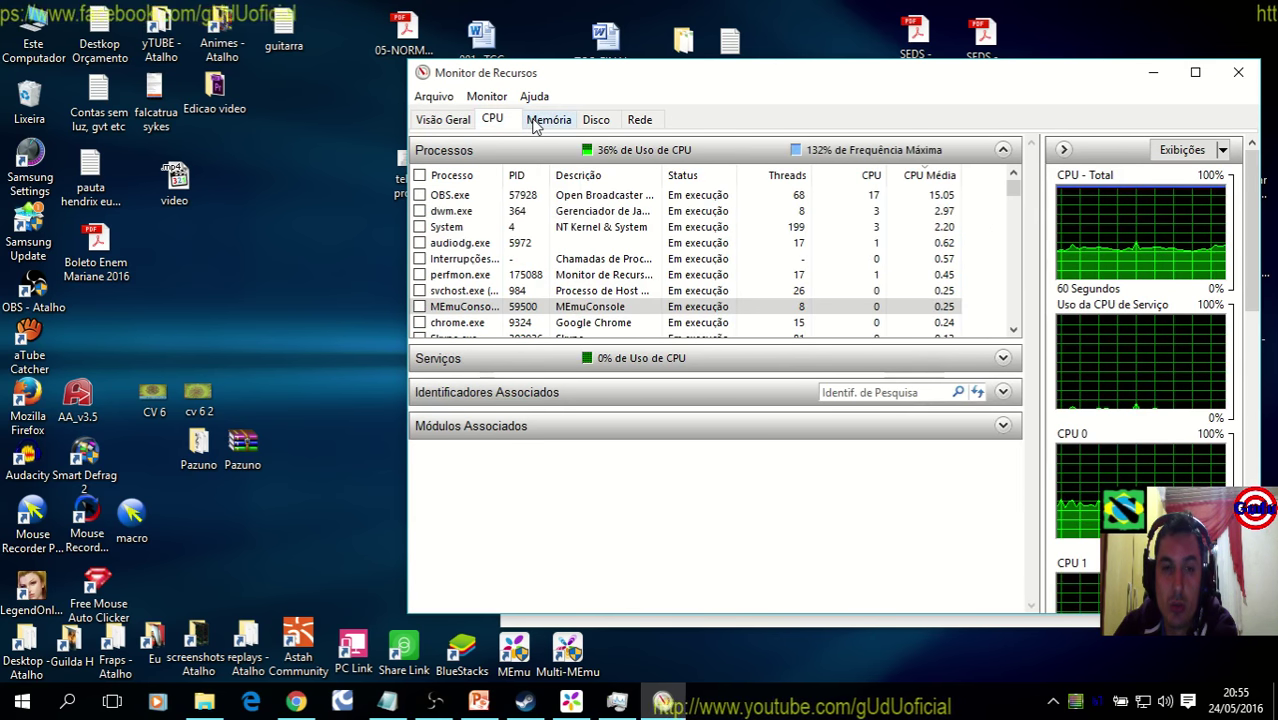
left_click(536, 122)
left_click(492, 119)
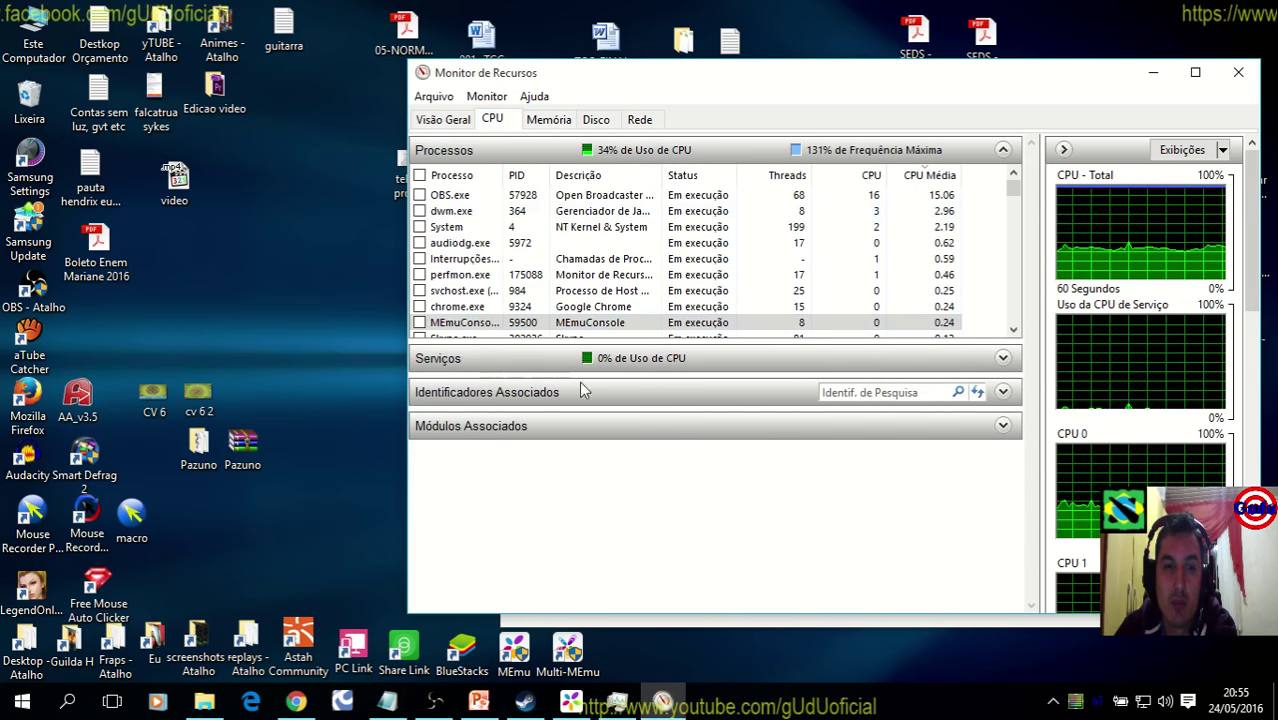
left_click(1003, 358)
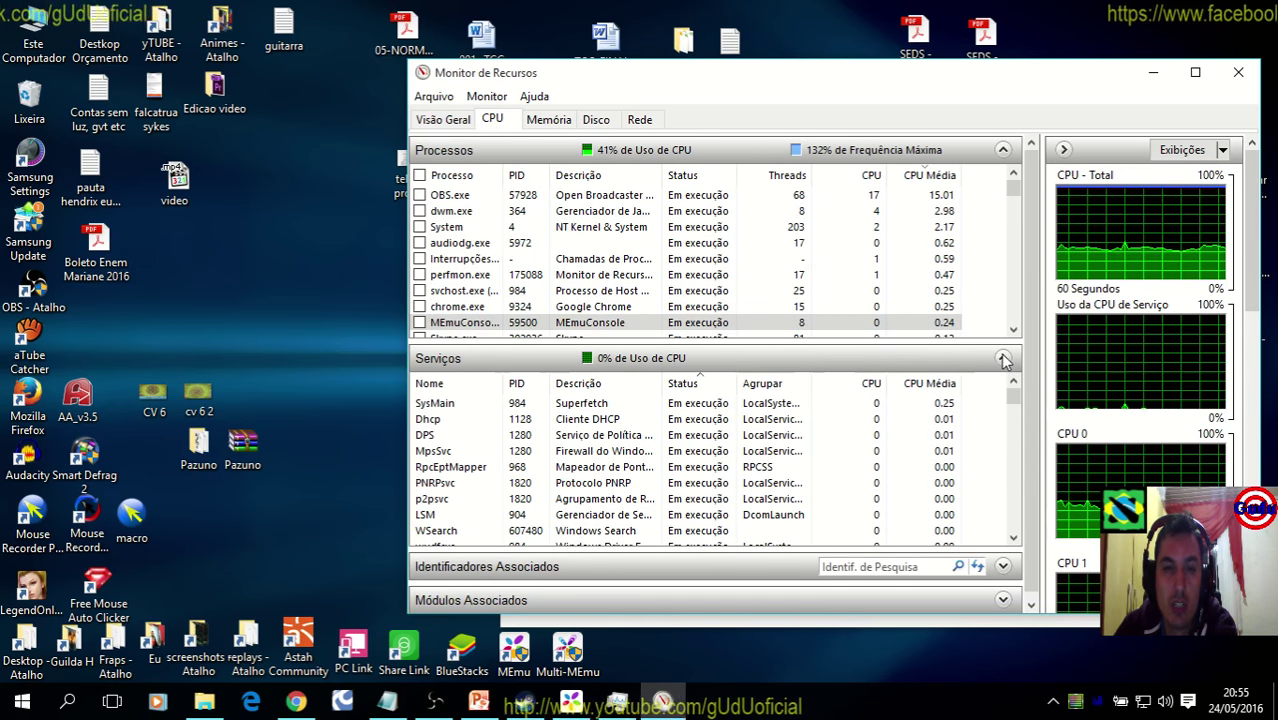
Collapse the Serviços section of the CPU view and examine the System process's disk activity
left_click(1003, 358)
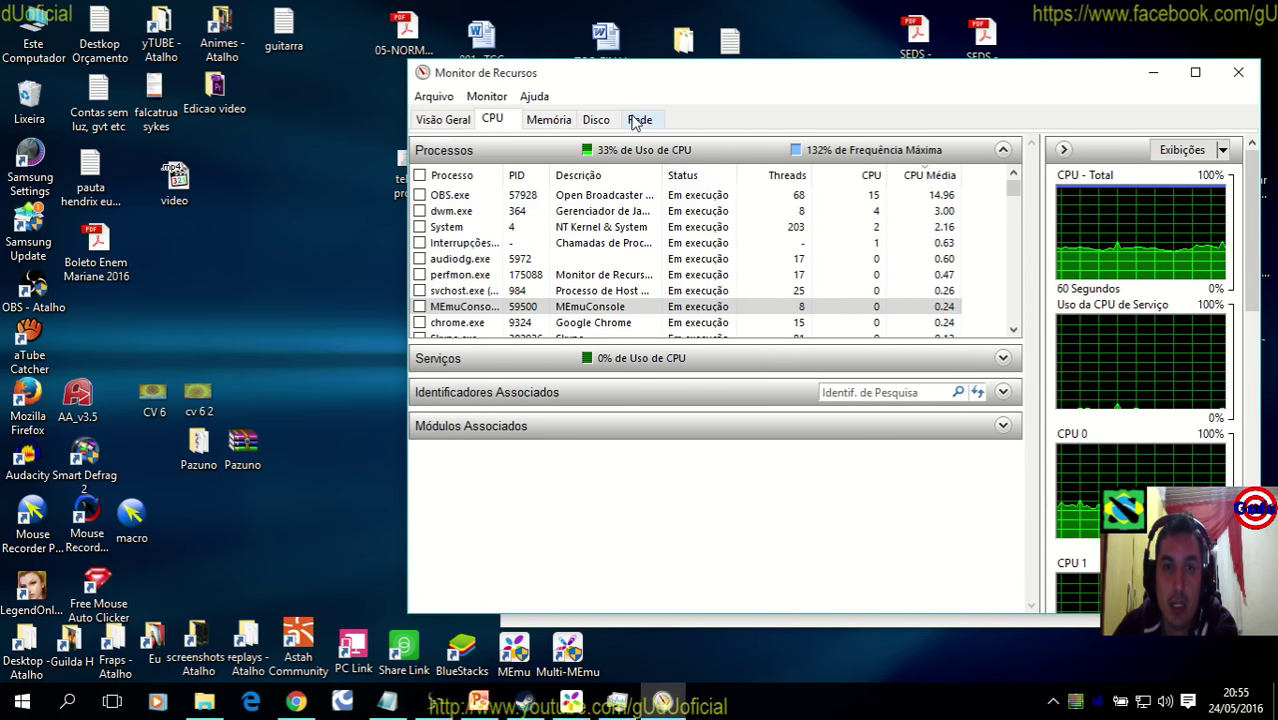
left_click(596, 119)
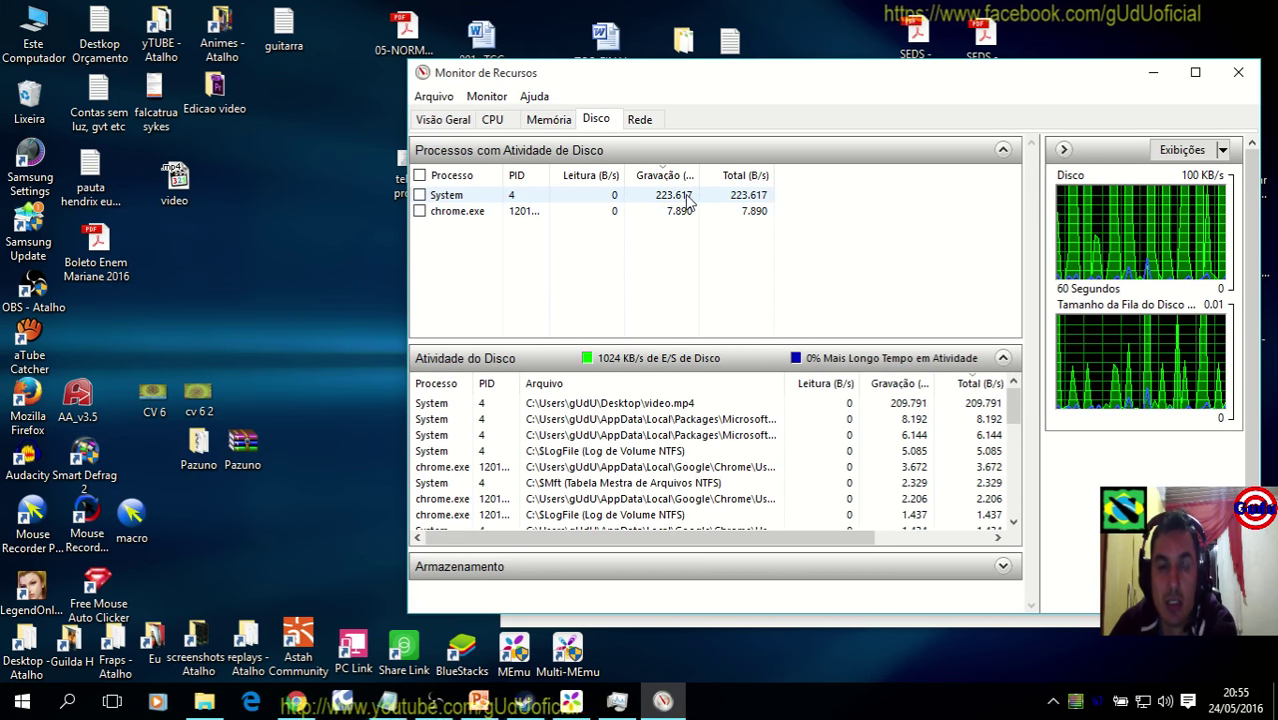
left_click(590, 196)
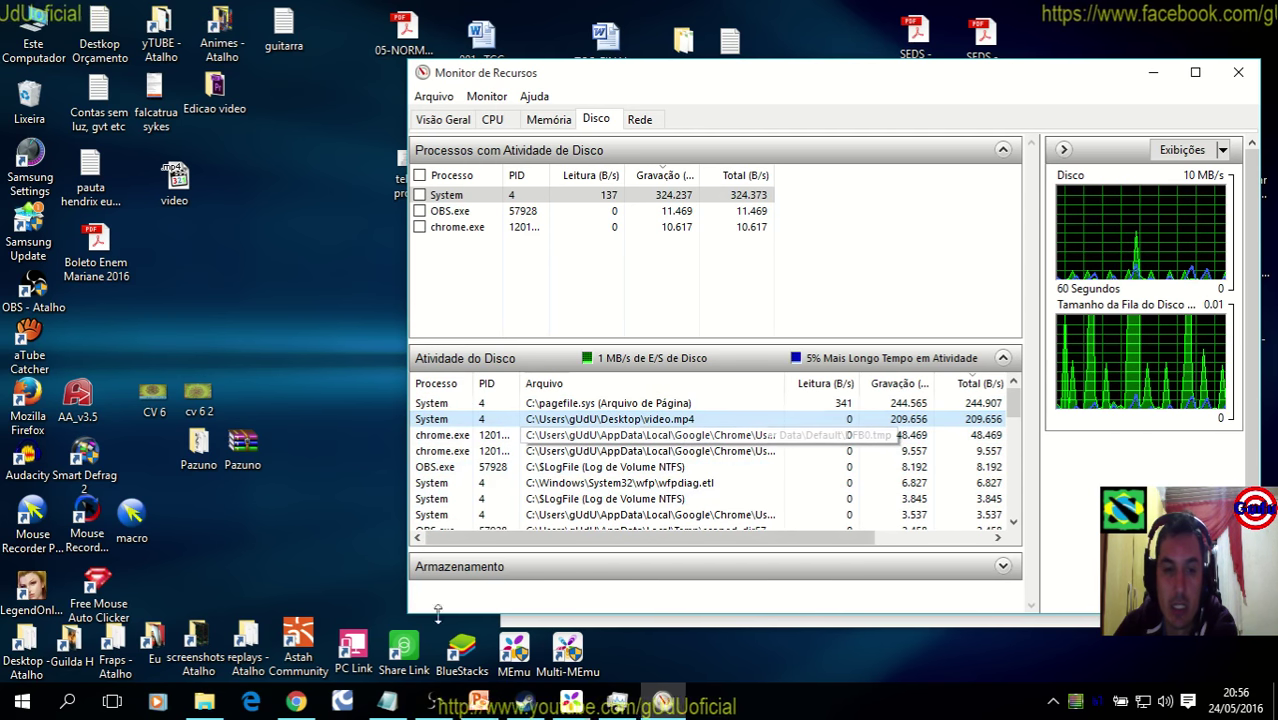
Play the Pokémon episode in Chrome, then return to the Resource Monitor with the other windows minimised
key("alt+Tab")
left_click(652, 11)
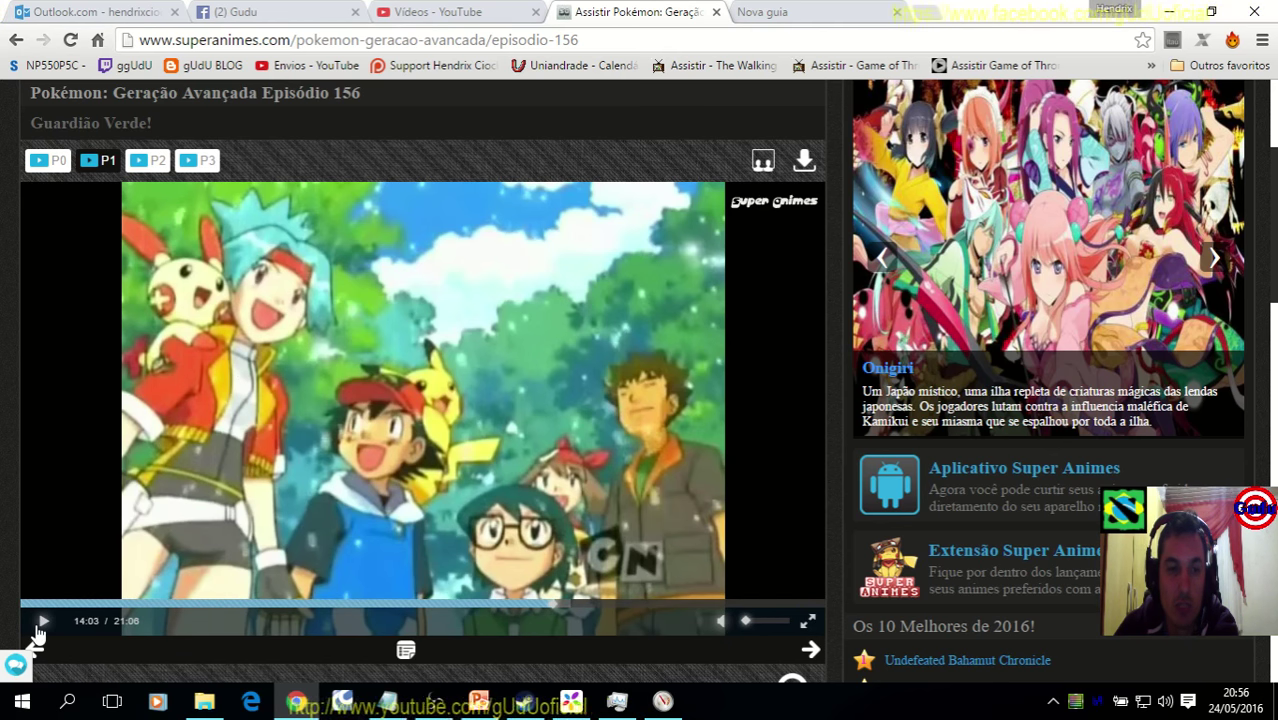
left_click(42, 622)
key("alt+Tab")
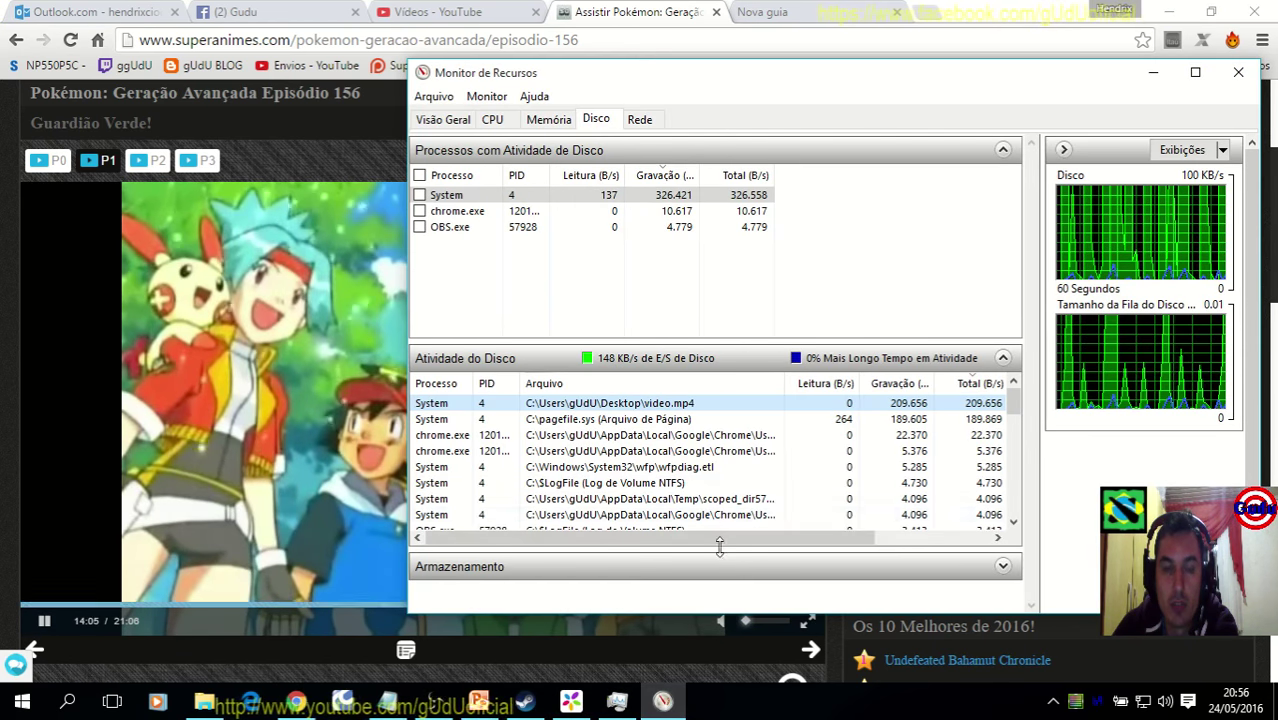
key("super+Home")
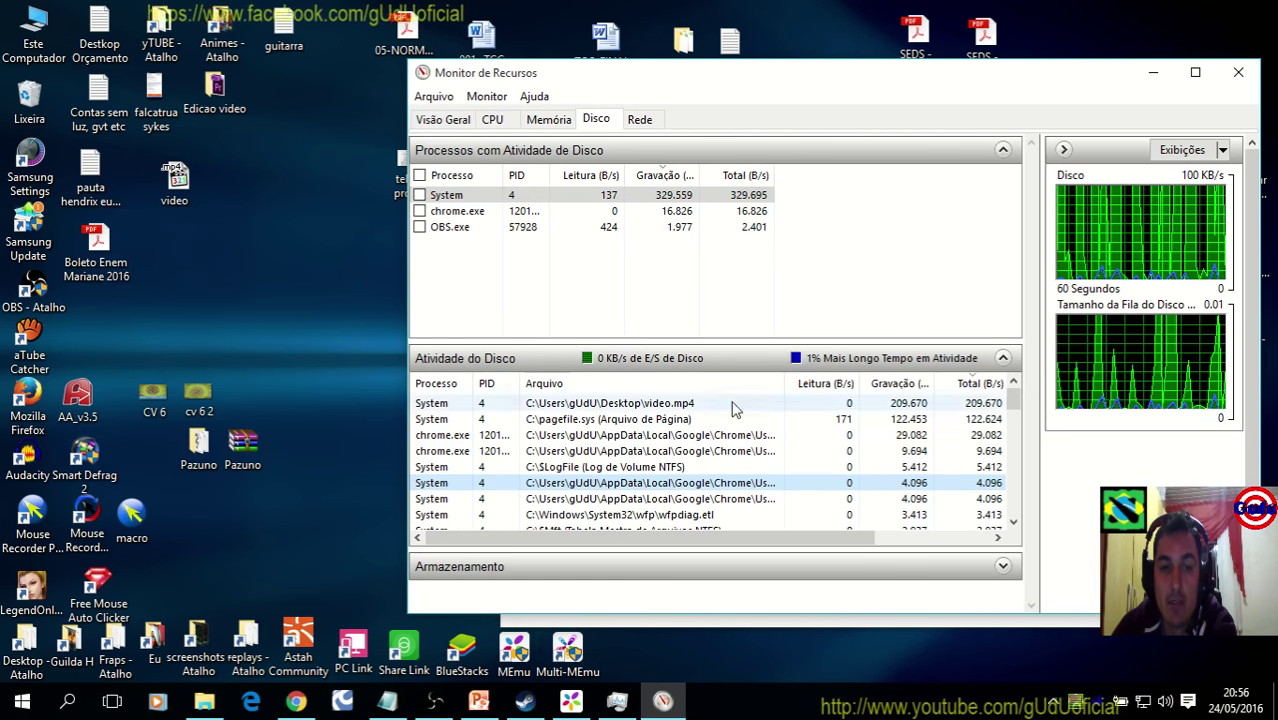
Move the Resource Monitor aside and place the Task Manager's process list next to it
left_click_drag(971, 87, 676, 88)
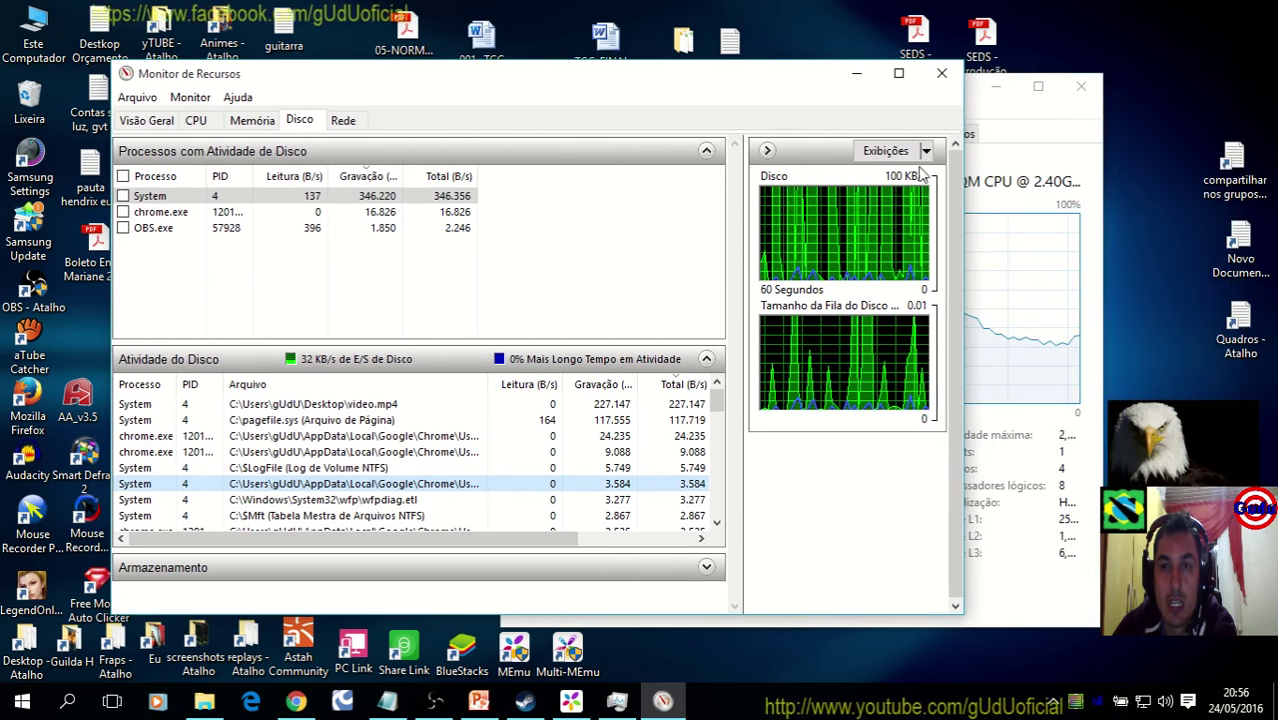
left_click(1098, 310)
left_click(532, 133)
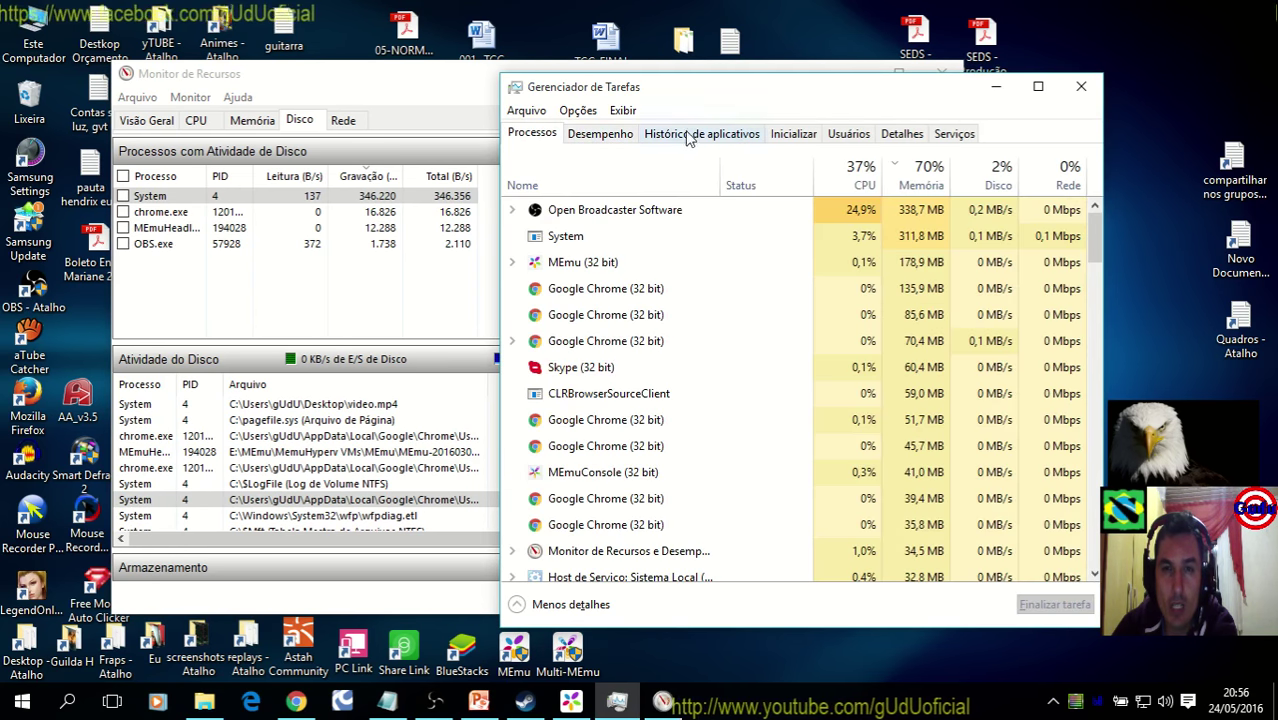
left_click_drag(866, 100, 953, 68)
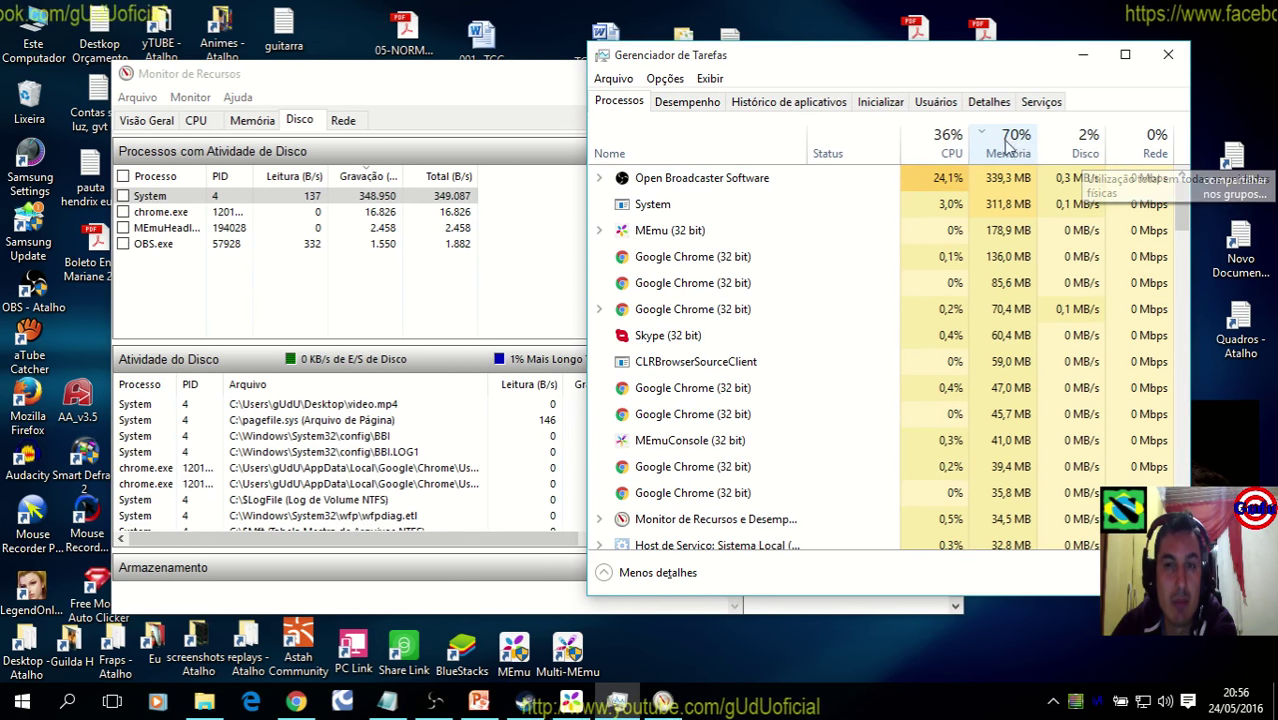
Examine the process actions available for MEmu.exe and chrome.exe in the Resource Monitor's memory view
left_click(420, 87)
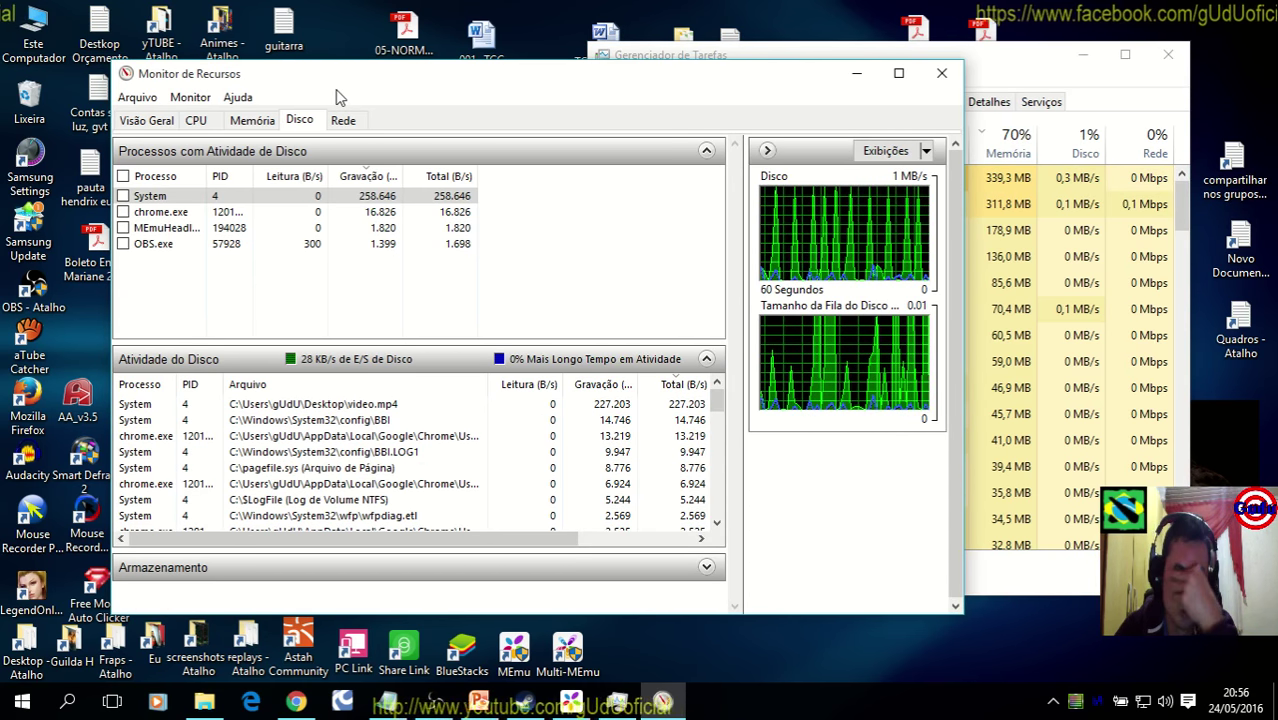
left_click(253, 121)
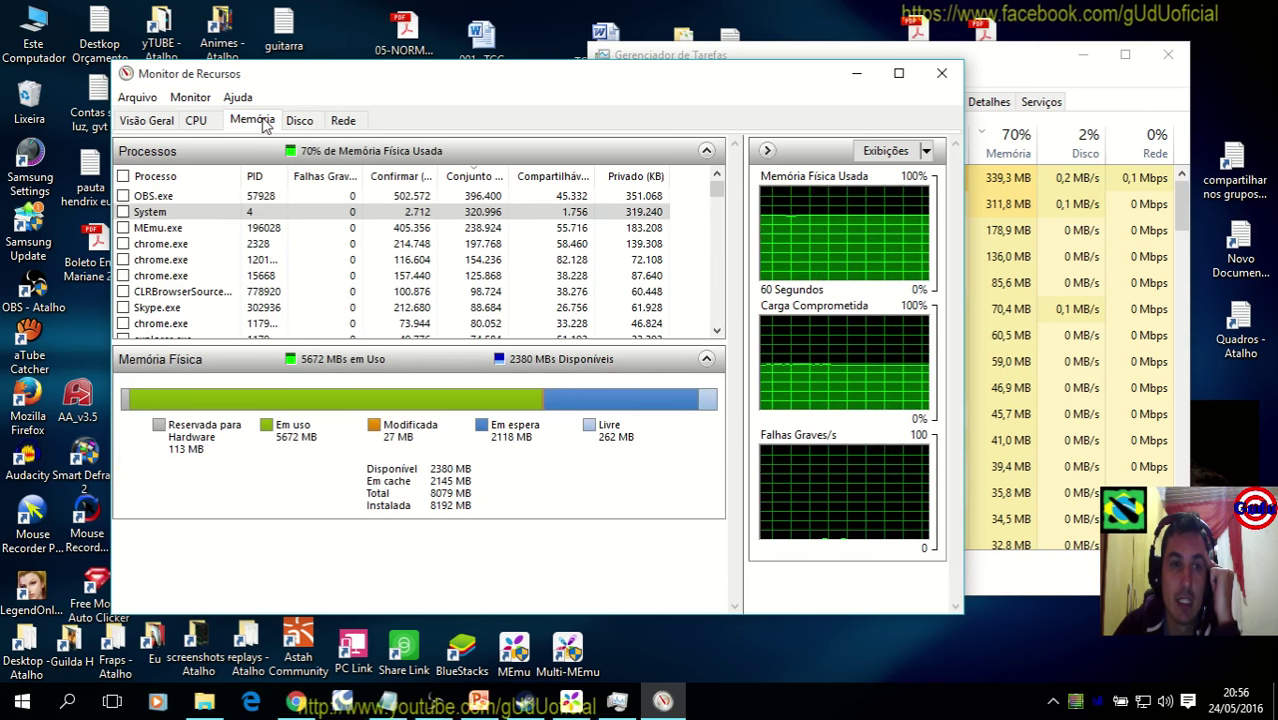
left_click(330, 228)
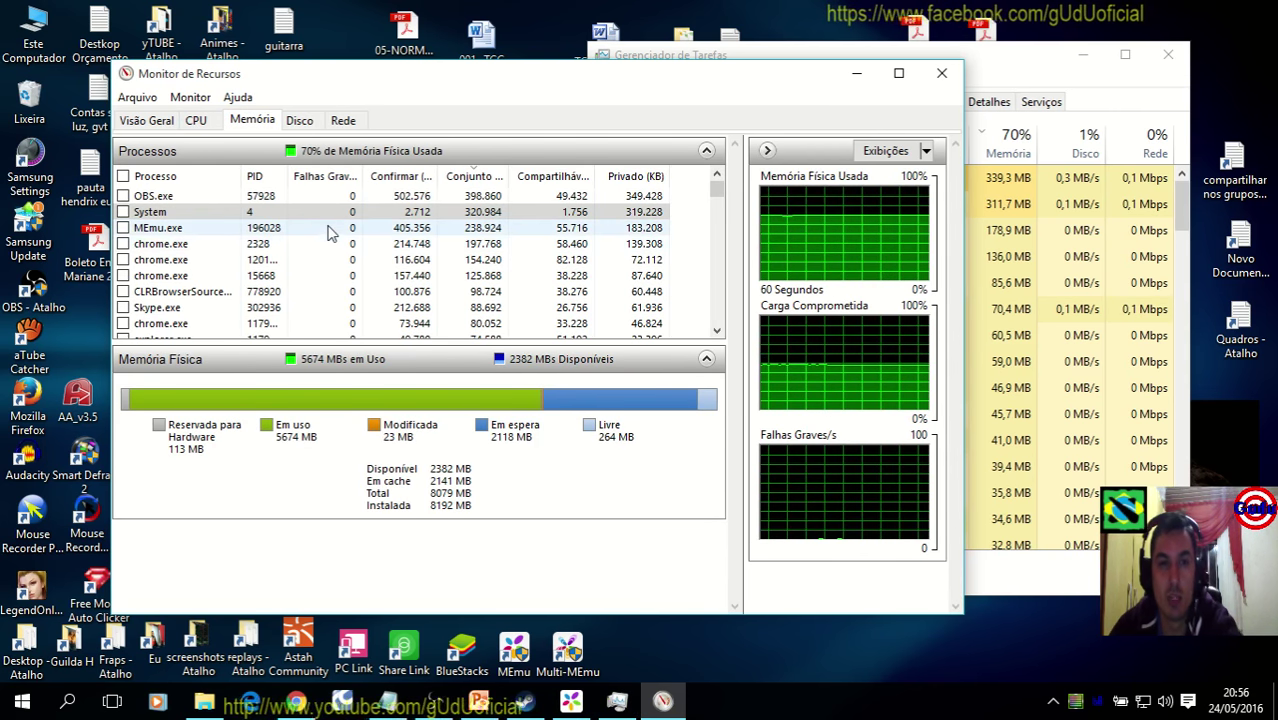
right_click(217, 231)
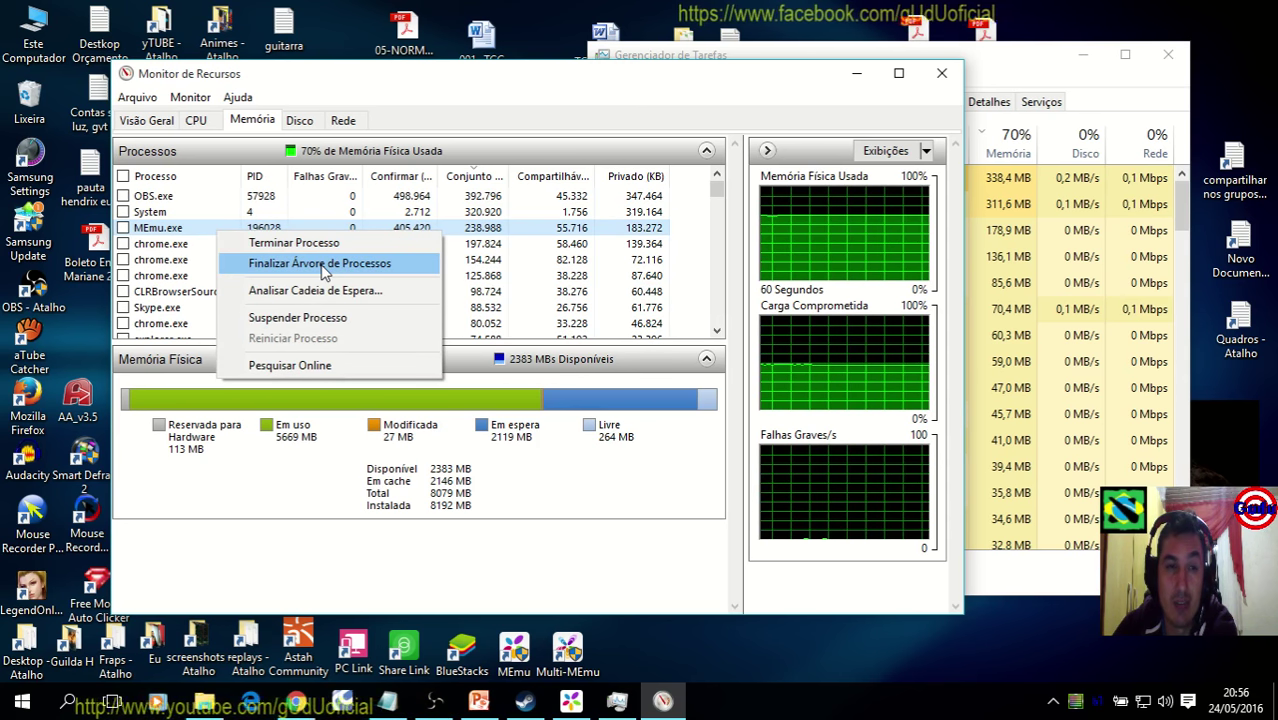
right_click(177, 241)
right_click(180, 245)
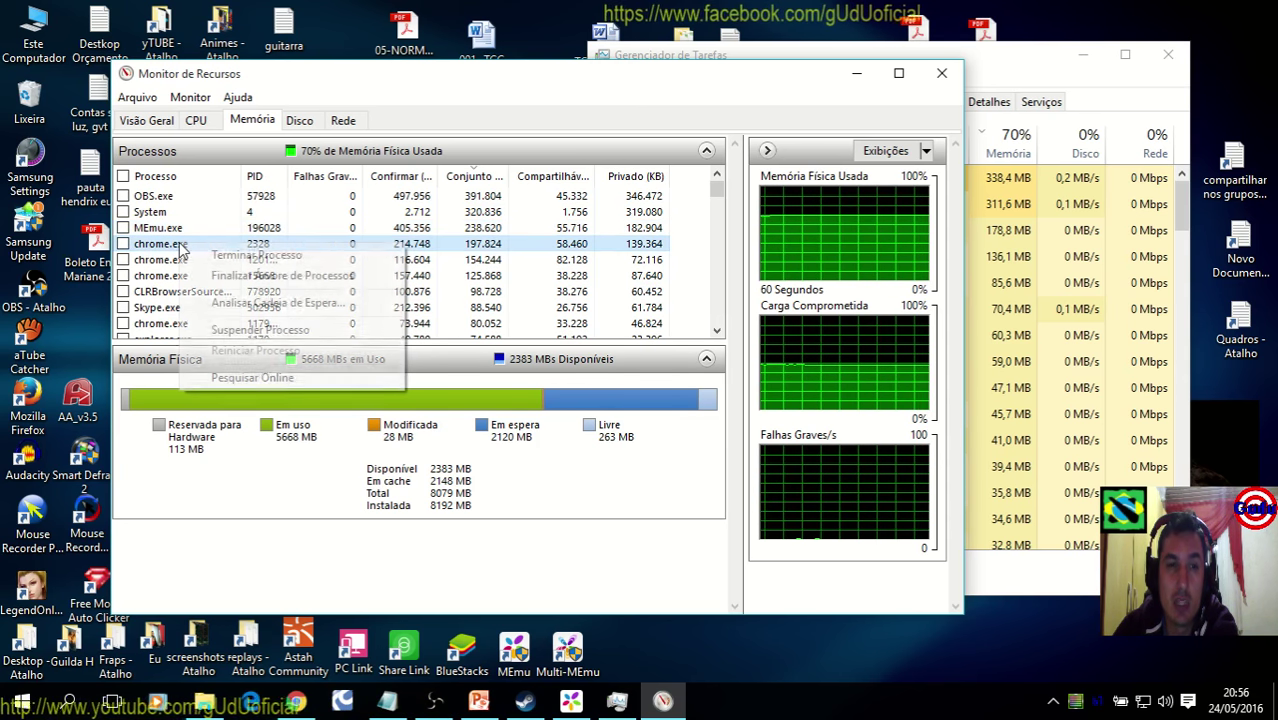
left_click(566, 78)
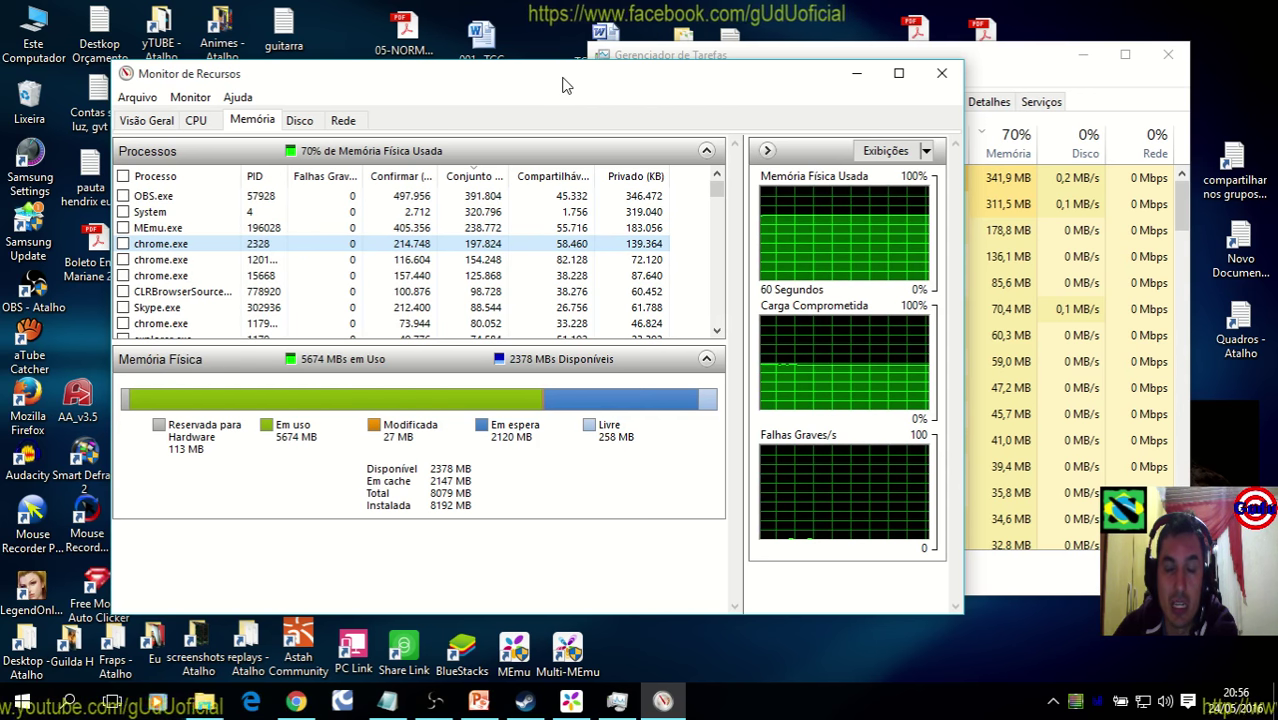
Reposition the Resource Monitor window and bring the Task Manager's process list in front of it
left_click_drag(566, 78, 680, 78)
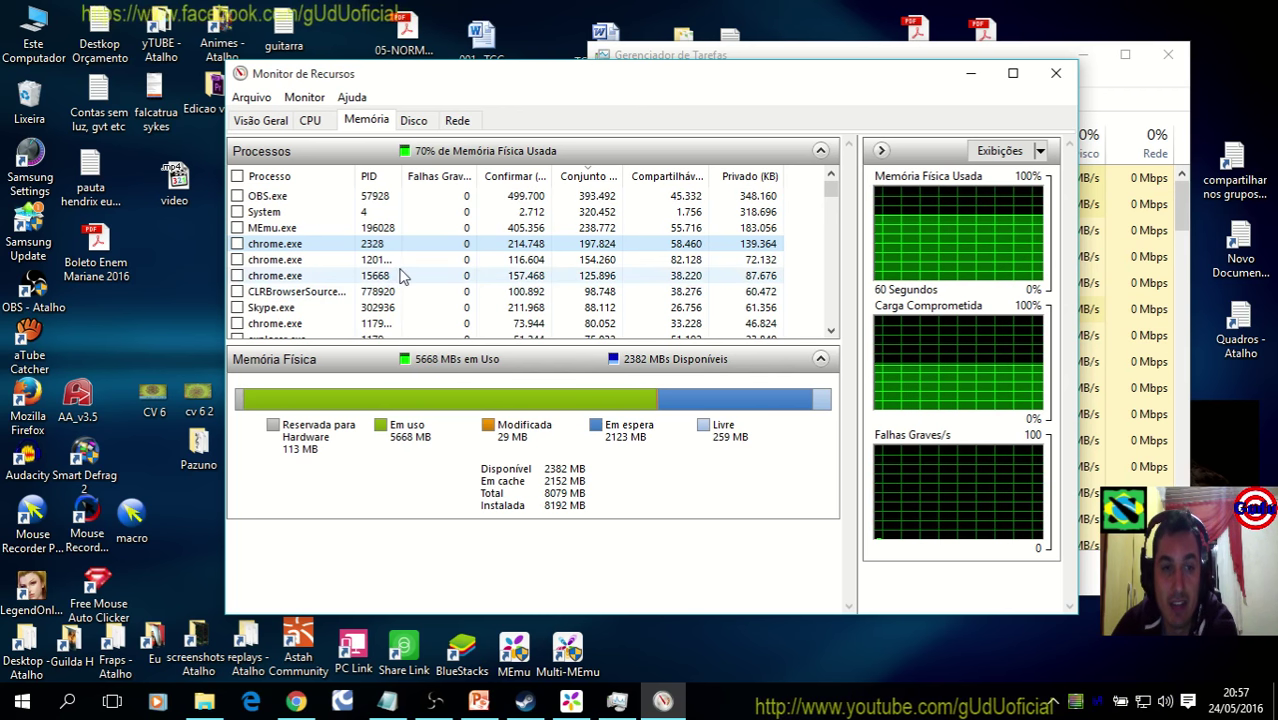
left_click(463, 244)
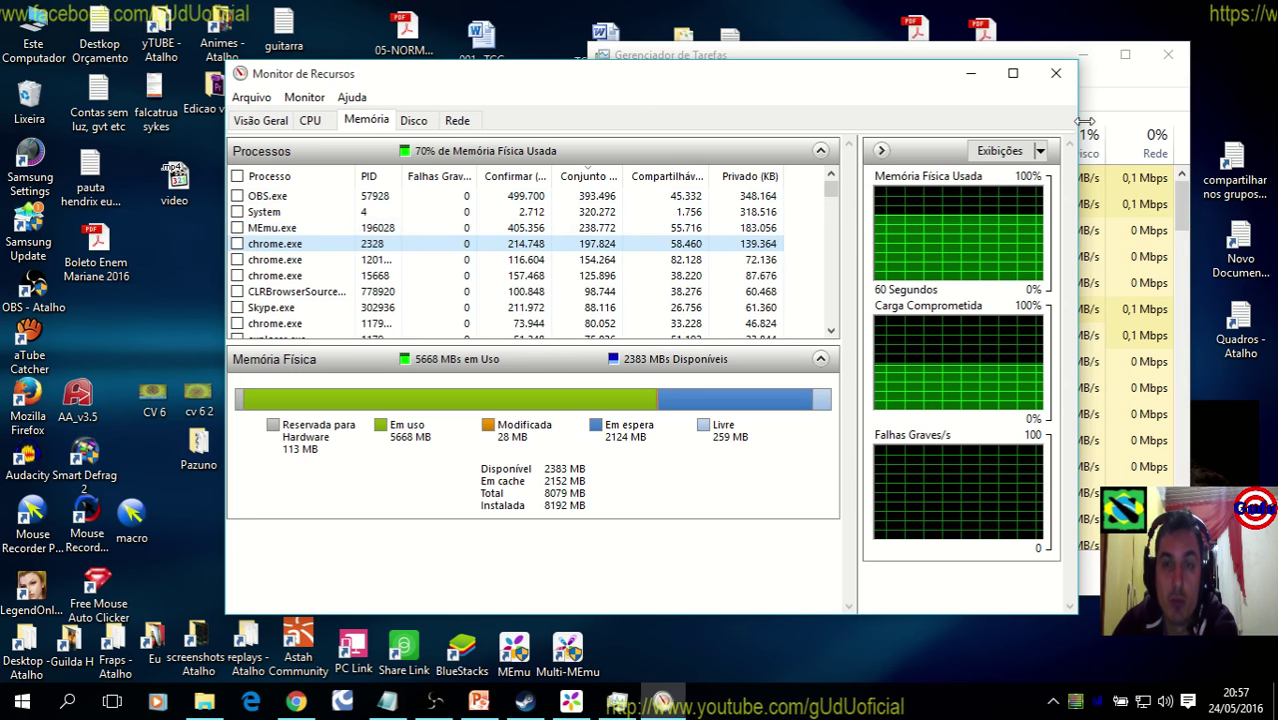
left_click(1010, 46)
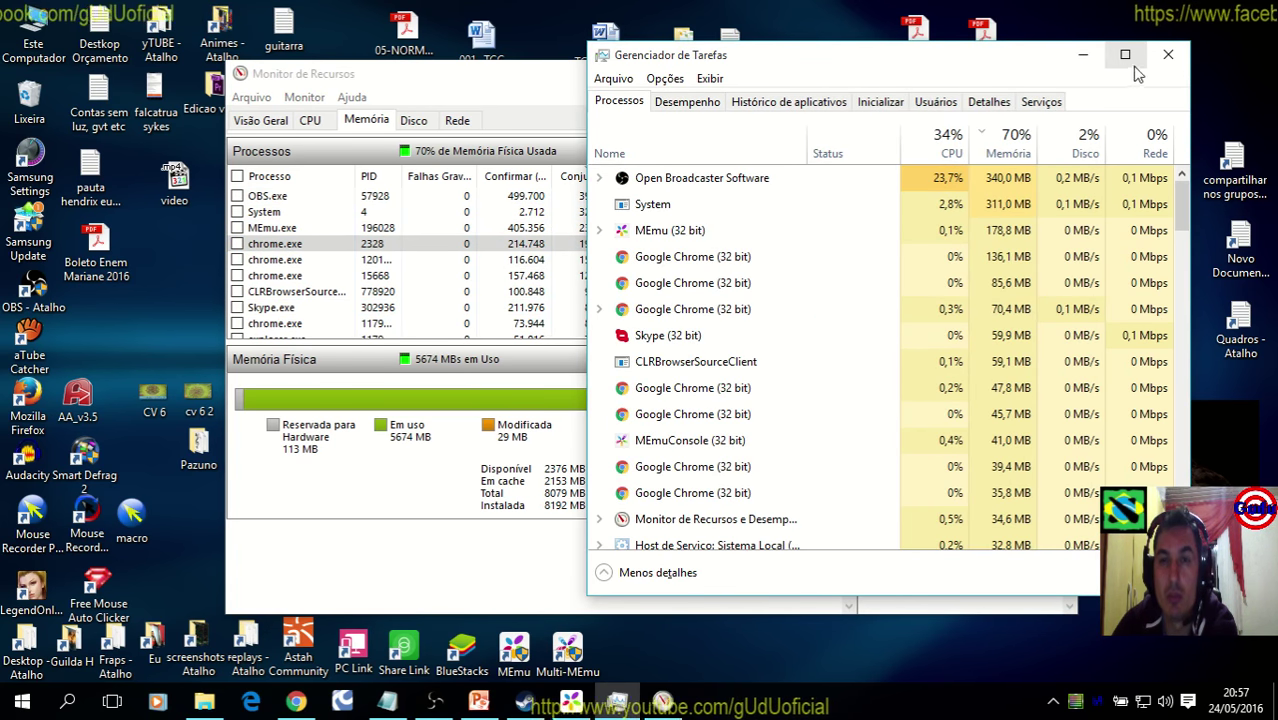
Switch to MEmu, return to the emulator's home screen and open its settings
left_click(571, 702)
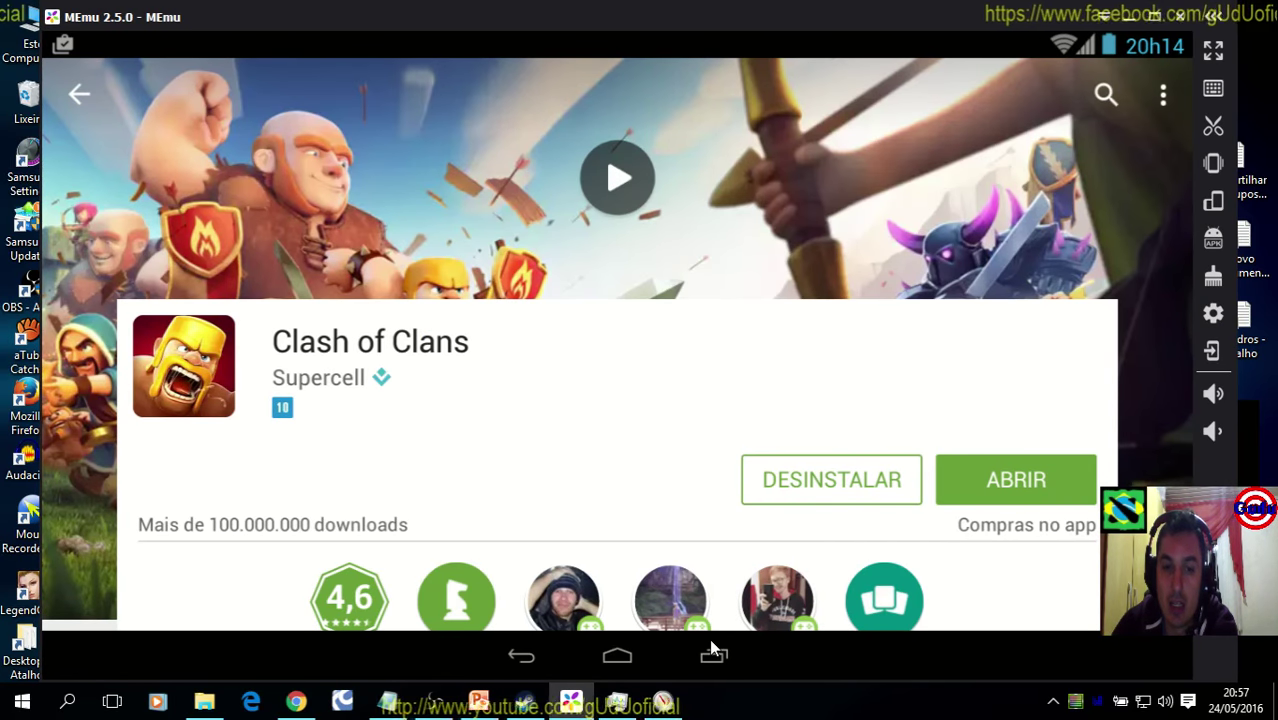
left_click(615, 657)
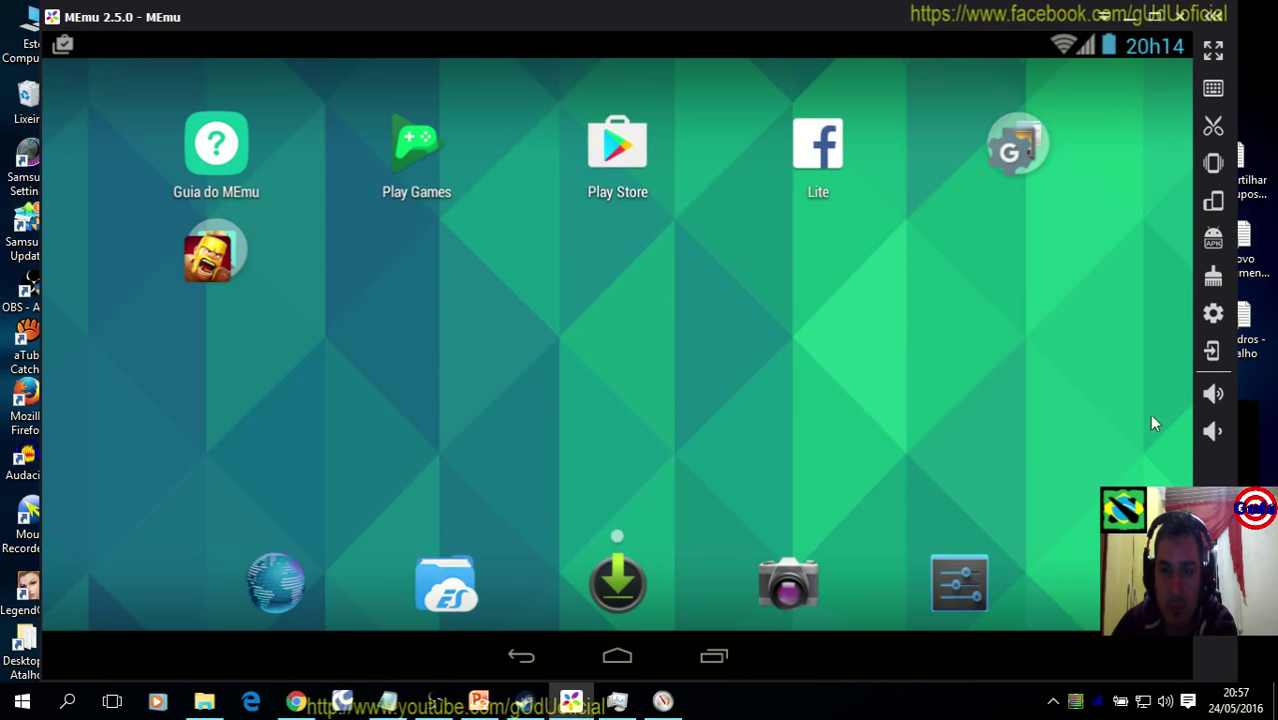
left_click(1213, 316)
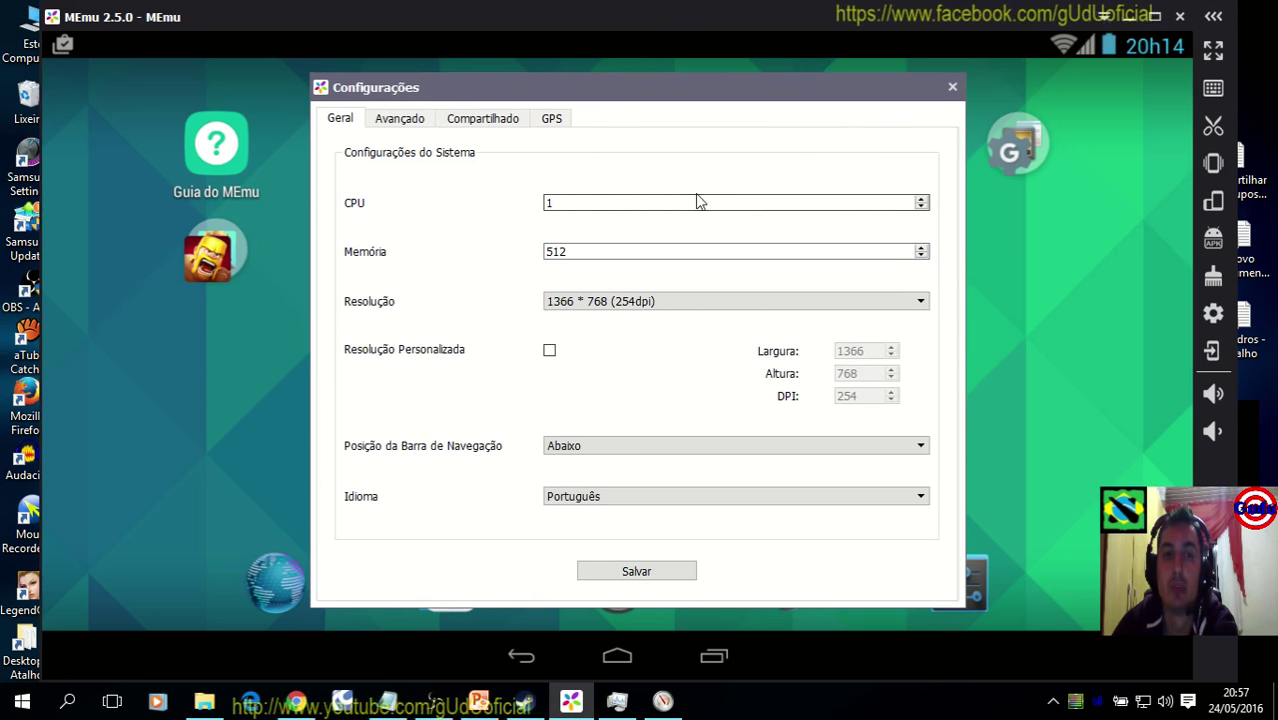
Examine the CPU and memory allocation in MEmu's general settings
left_click(599, 252)
double_click(599, 252)
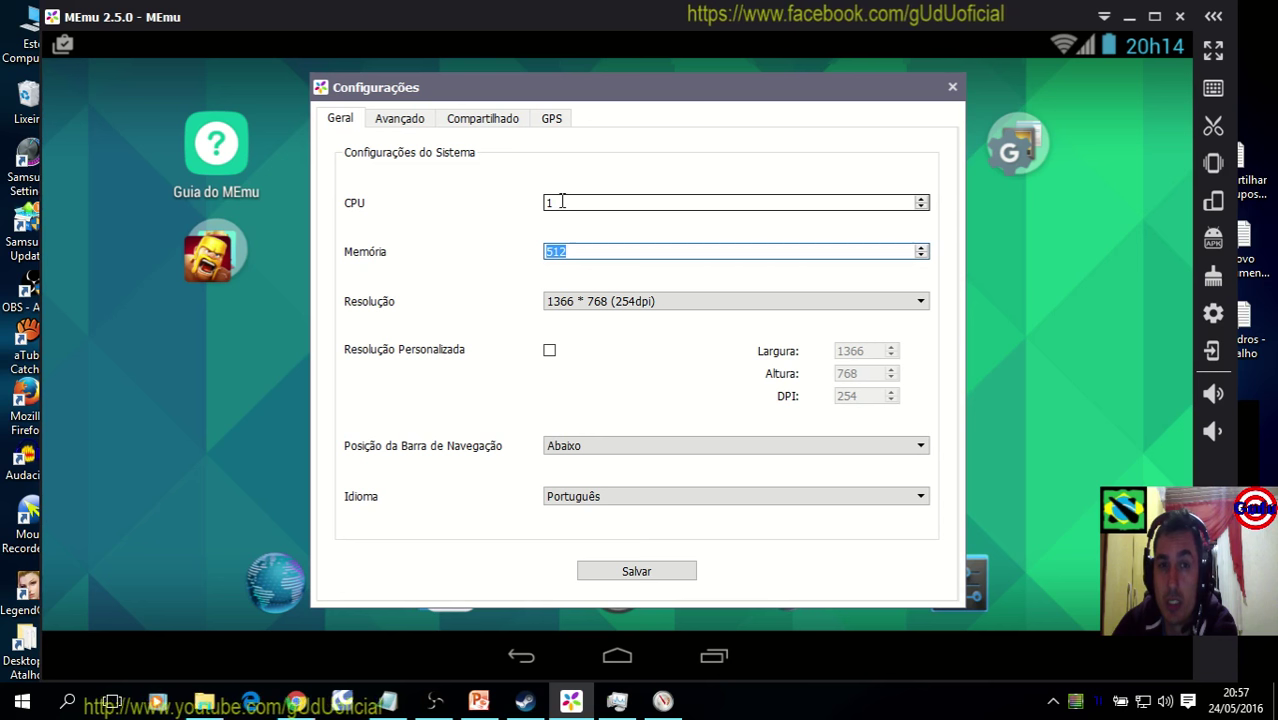
left_click(659, 205)
double_click(556, 248)
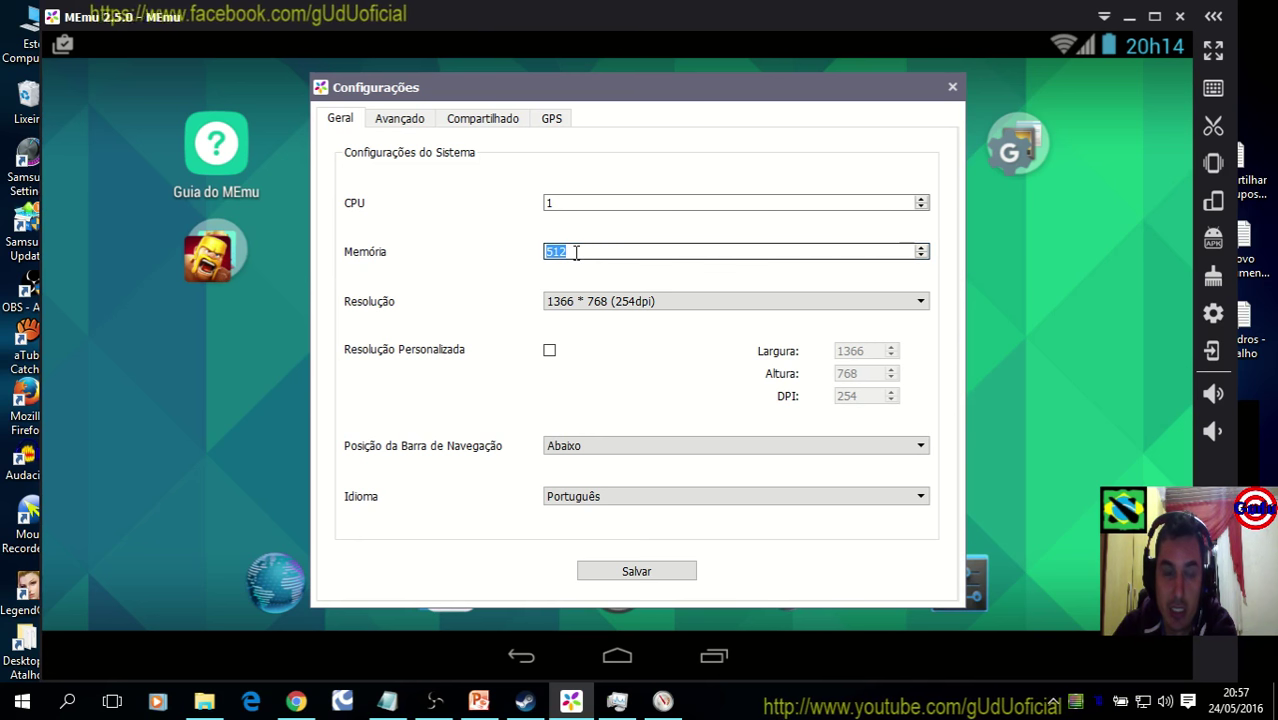
double_click(598, 252)
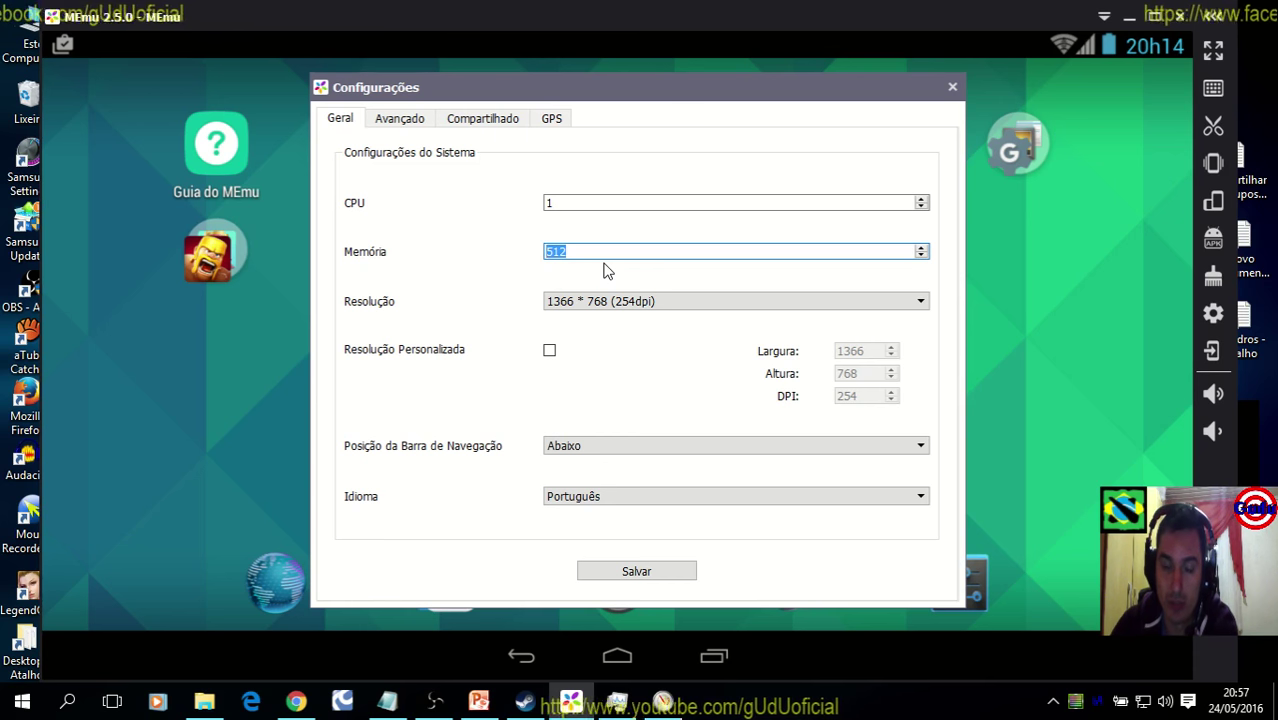
left_click(433, 700)
left_click(433, 700)
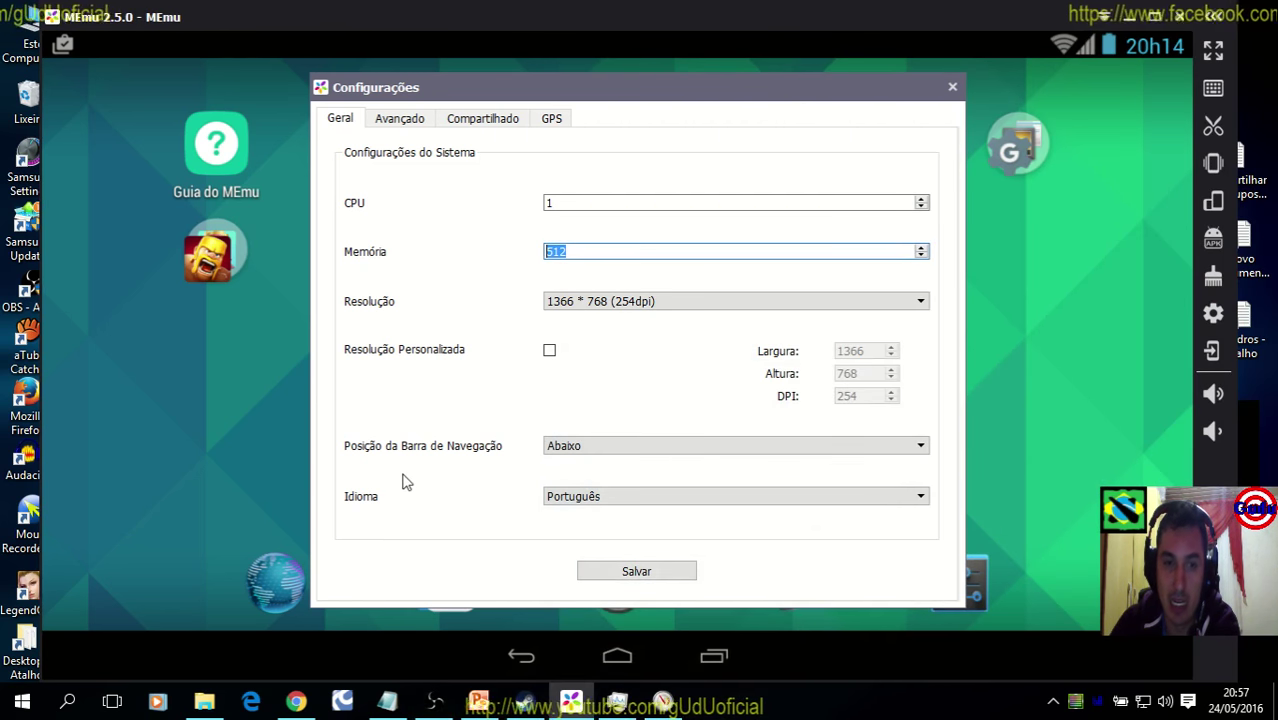
left_click(601, 251)
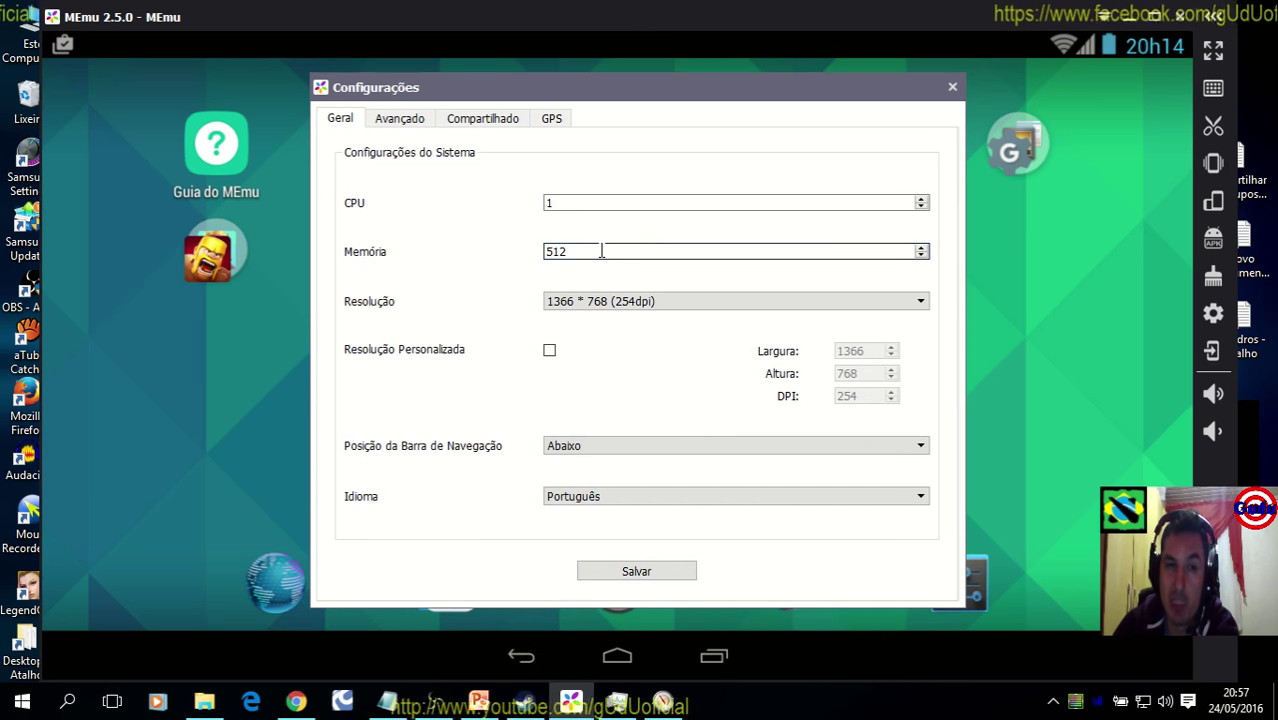
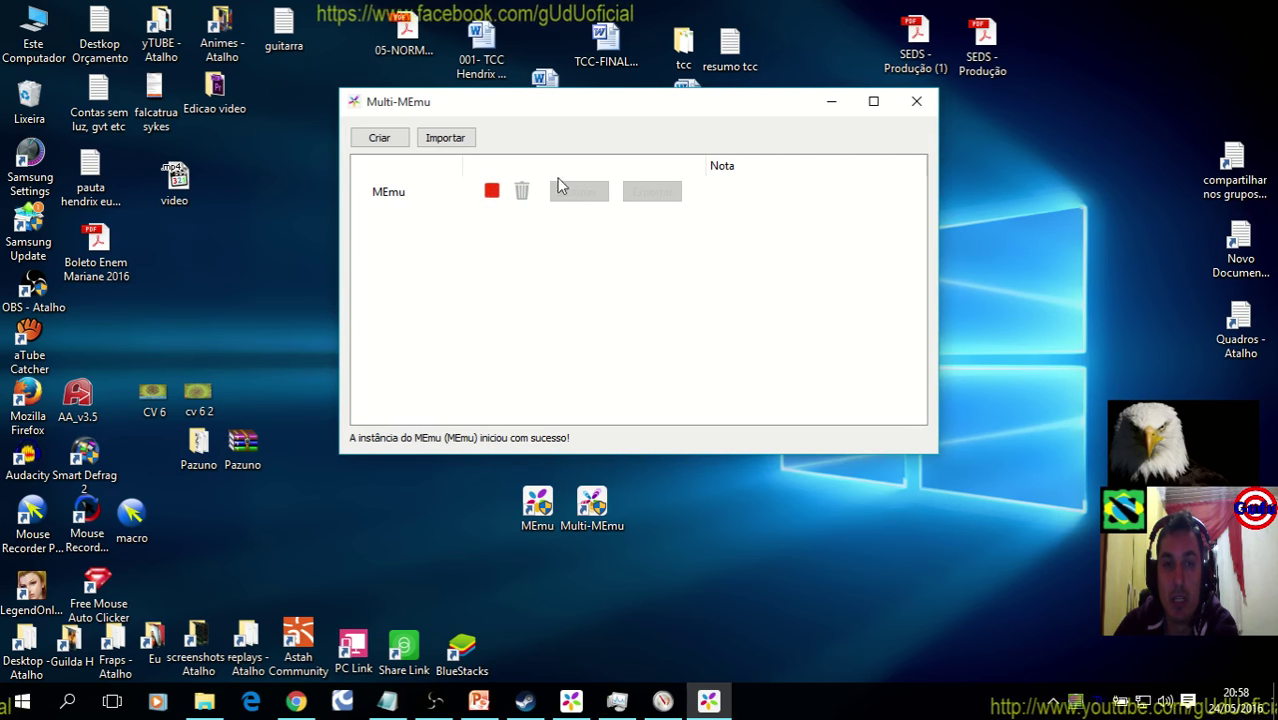
Close Multi-MEmu and move the MEmu and Multi-MEmu desktop shortcuts beside the BlueStacks shortcut
left_click(914, 103)
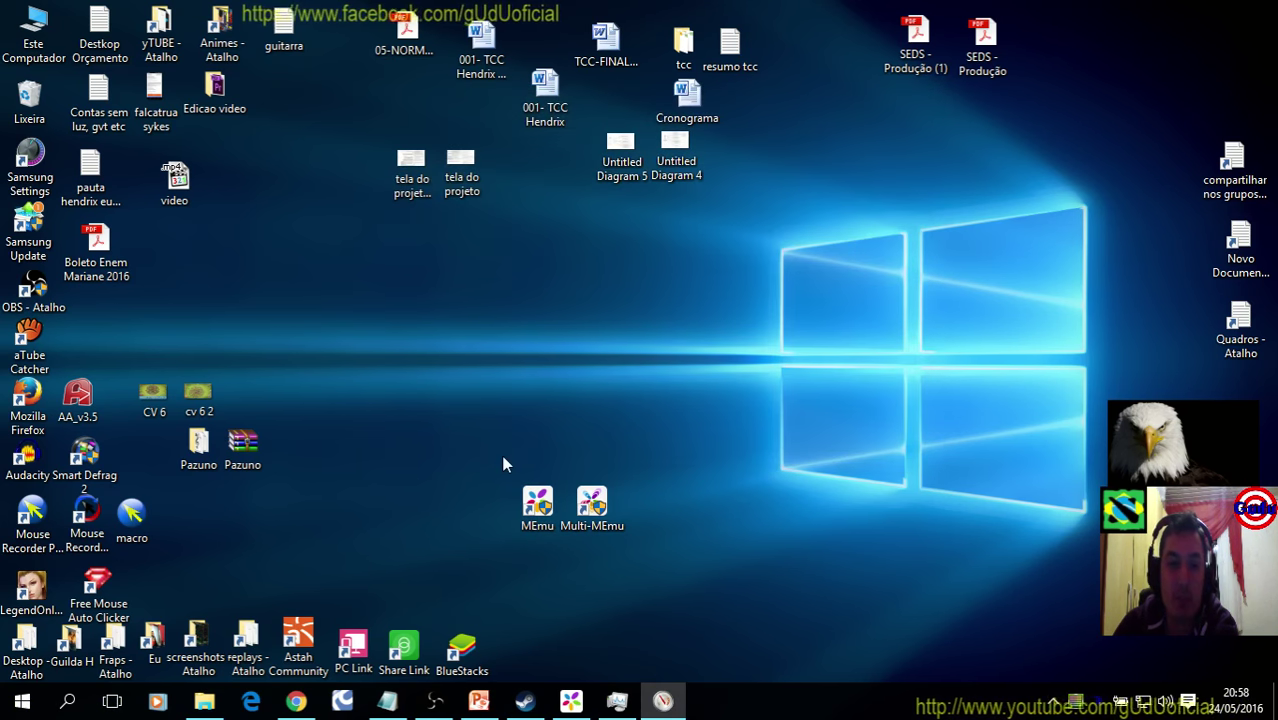
left_click_drag(486, 422, 616, 534)
left_click_drag(597, 502, 567, 636)
left_click(610, 560)
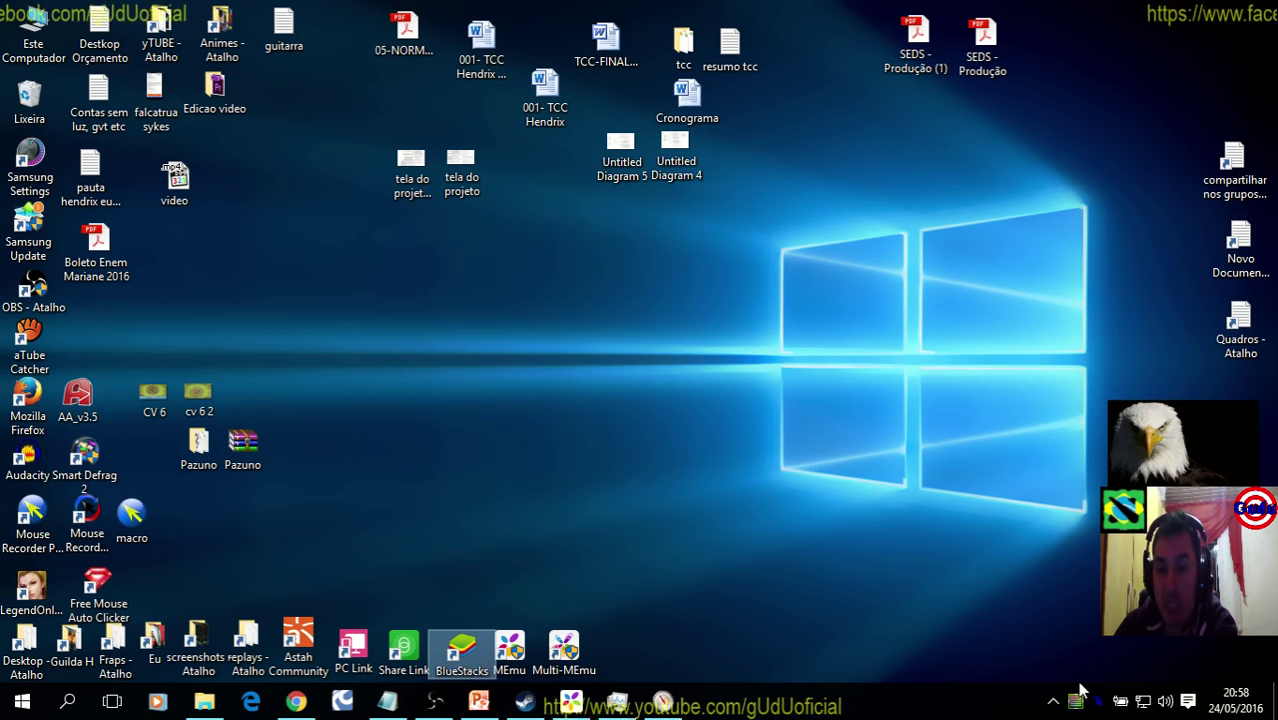
Bring back the Resource Monitor and review its CPU view and general overview
left_click(677, 706)
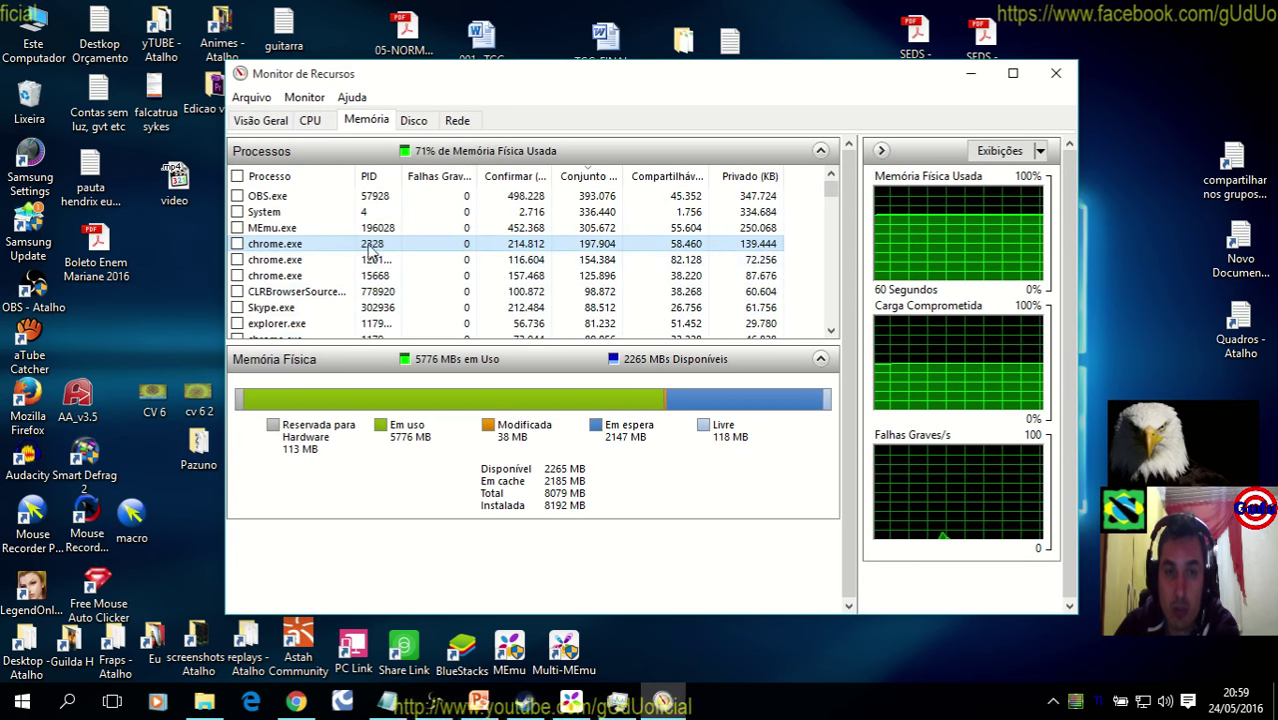
left_click(309, 121)
left_click(258, 121)
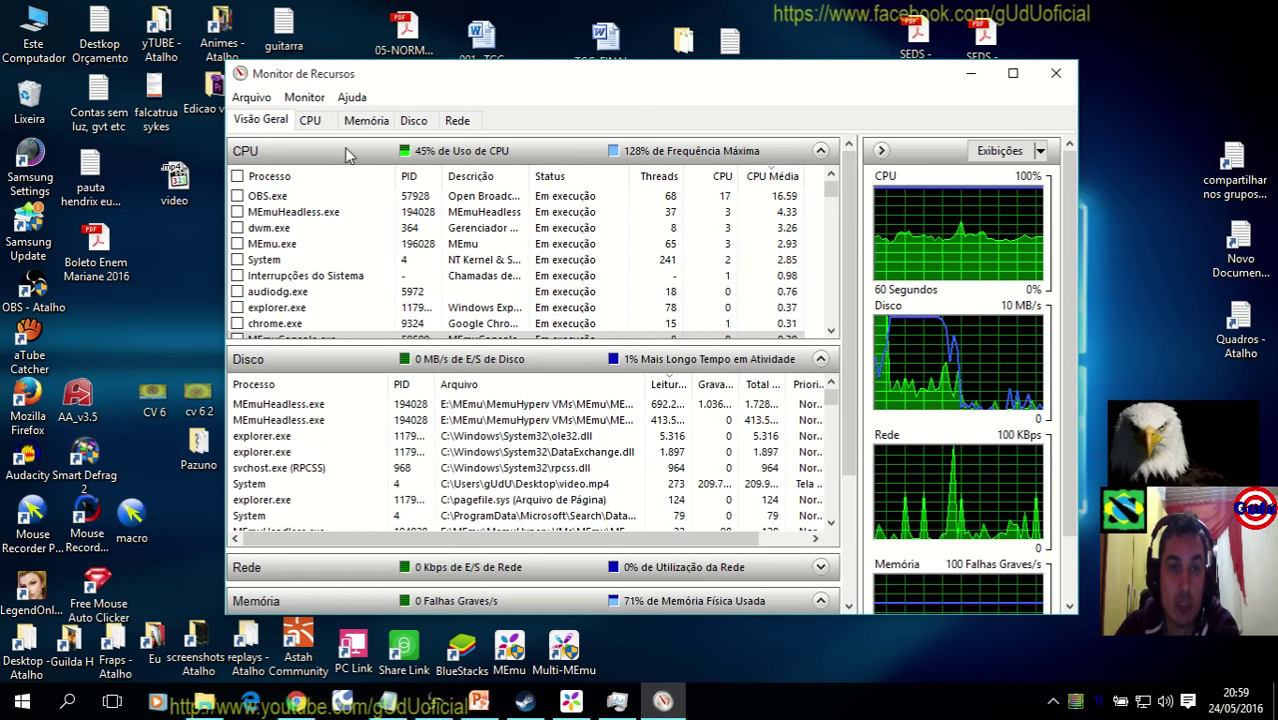
Close the Resource Monitor and select the System process in the Task Manager
left_click(1055, 73)
left_click(630, 702)
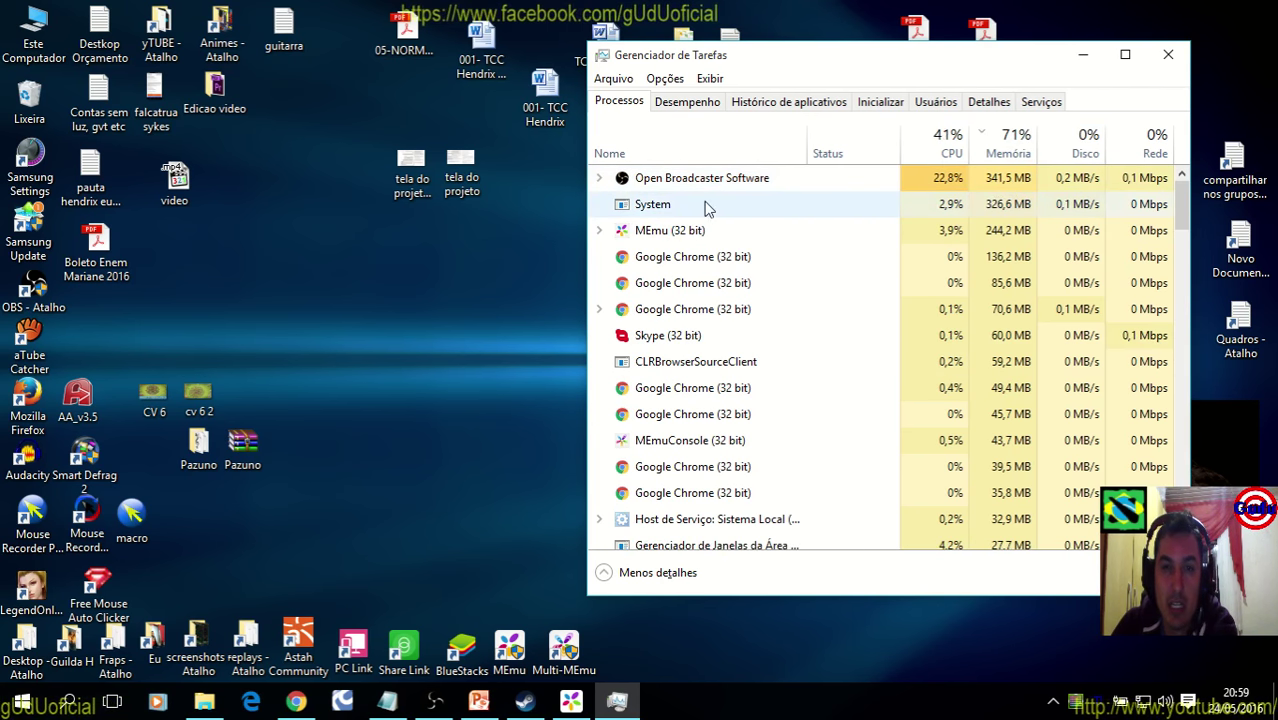
left_click(882, 208)
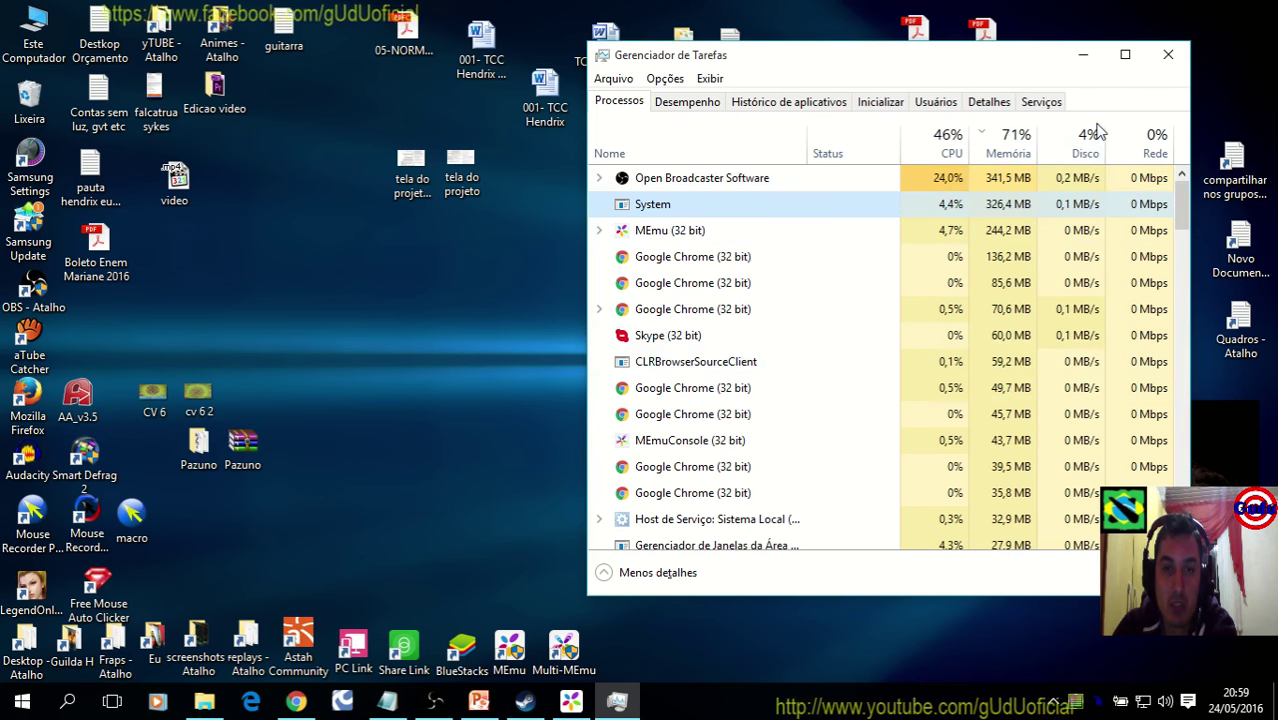
Switch to MEmu, dismiss the Clash of Clans attack report and zoom out on the village
left_click(571, 701)
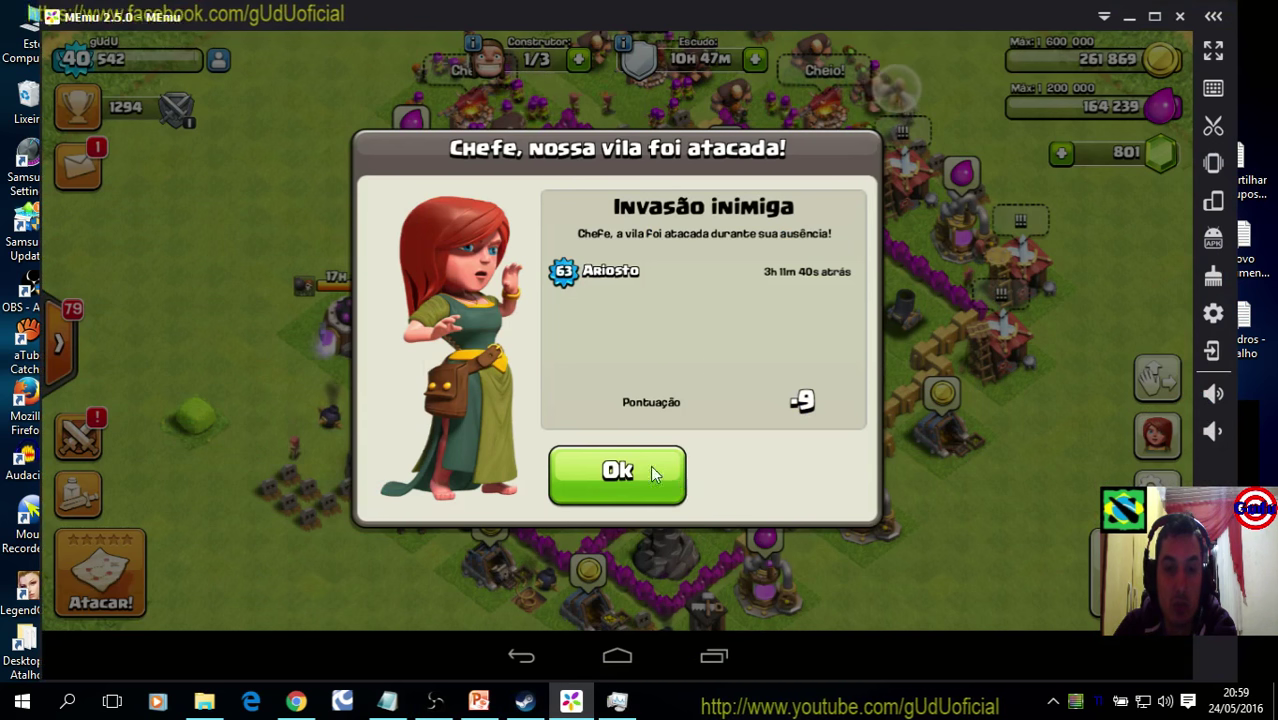
left_click(605, 467)
scroll(931, 510, "down", 3)
scroll(915, 495, "down", 3)
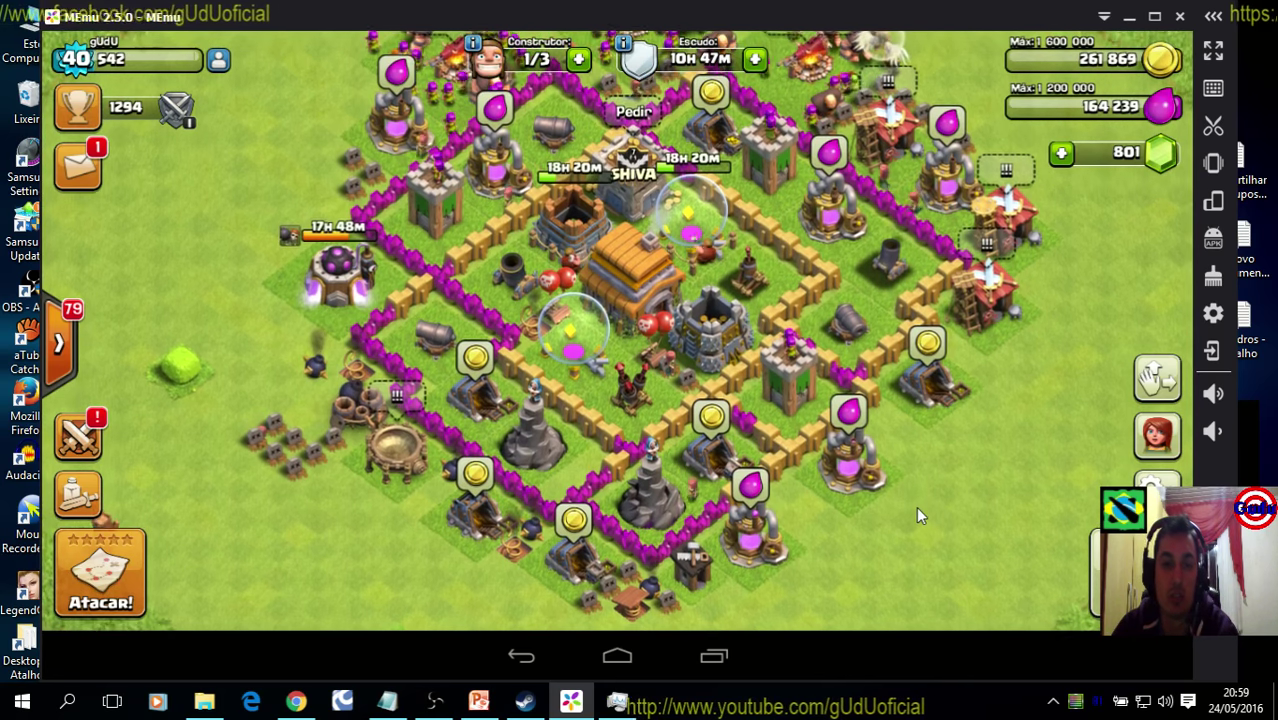
Collect the gold and elixir from the full mines and collectors around the village
left_click(866, 440)
left_click(923, 390)
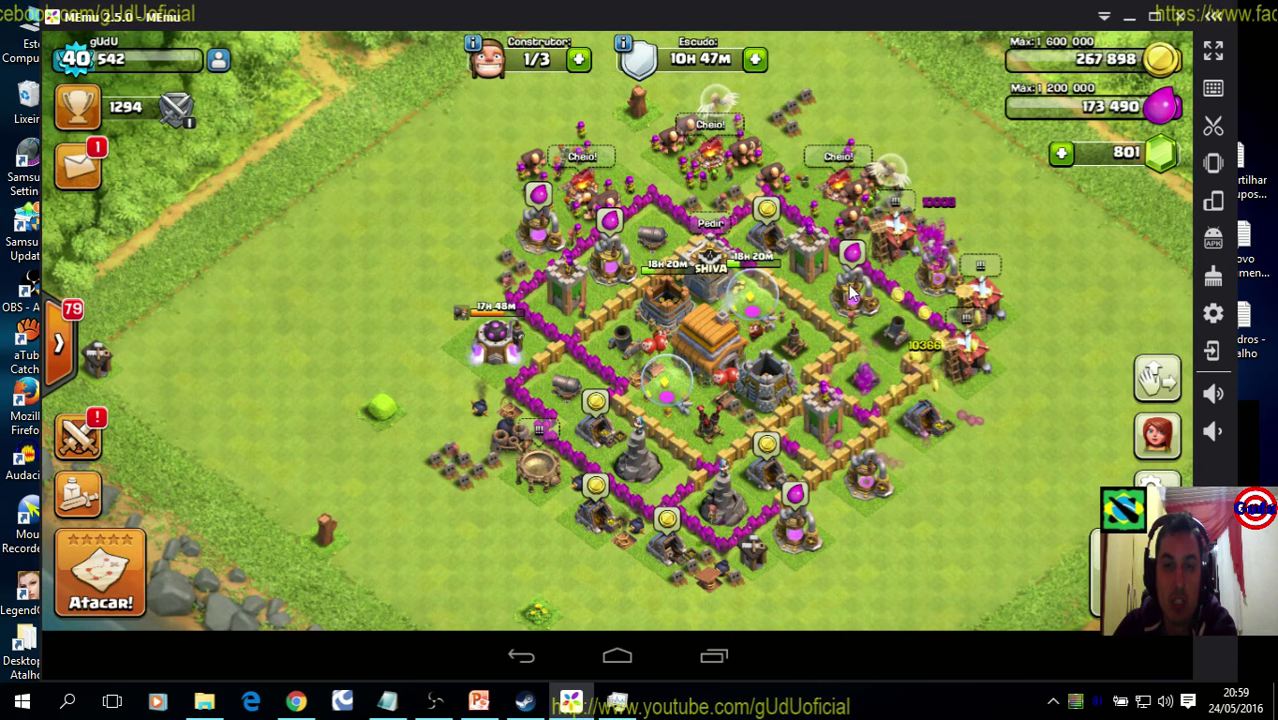
left_click(938, 232)
left_click(852, 253)
left_click(766, 208)
left_click(538, 193)
left_click(515, 262)
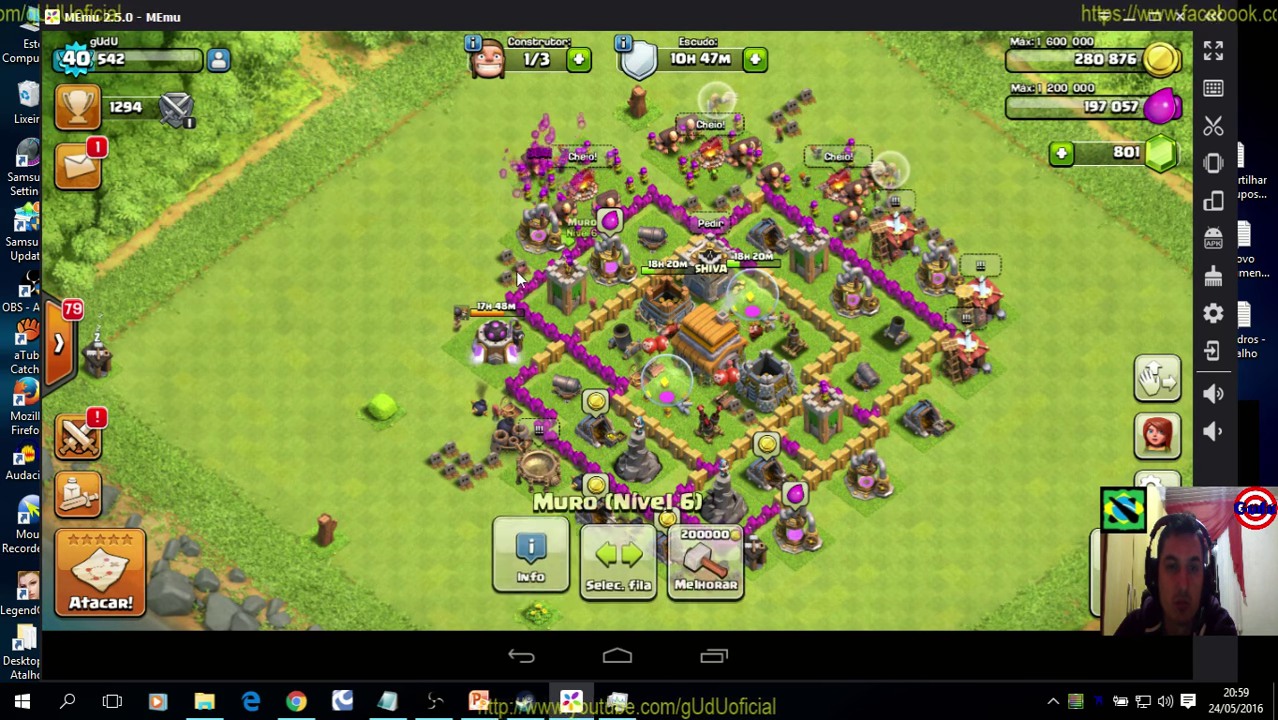
left_click(506, 303)
left_click(595, 401)
left_click(595, 485)
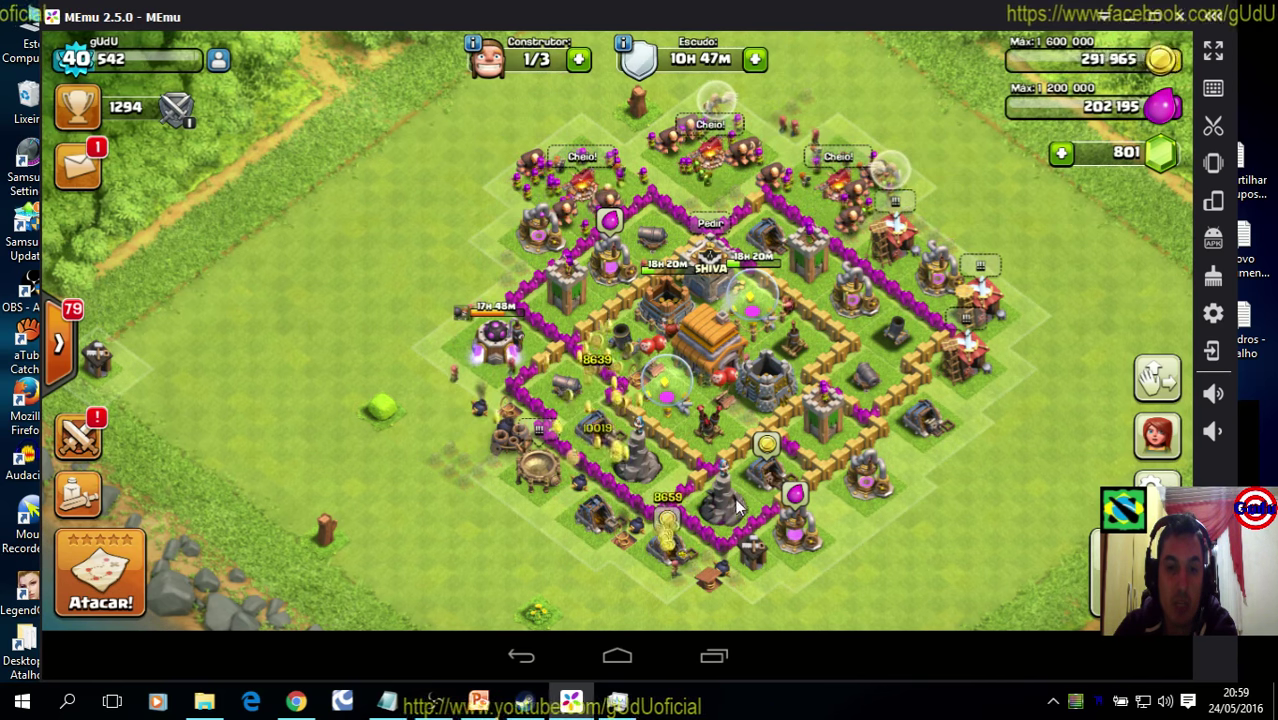
left_click(667, 519)
left_click(766, 444)
left_click(794, 493)
Review the level 2 upgrade offer of the level 1 Air Defense and close it without buying
left_click_drag(785, 350, 757, 345)
left_click(757, 345)
left_click(676, 566)
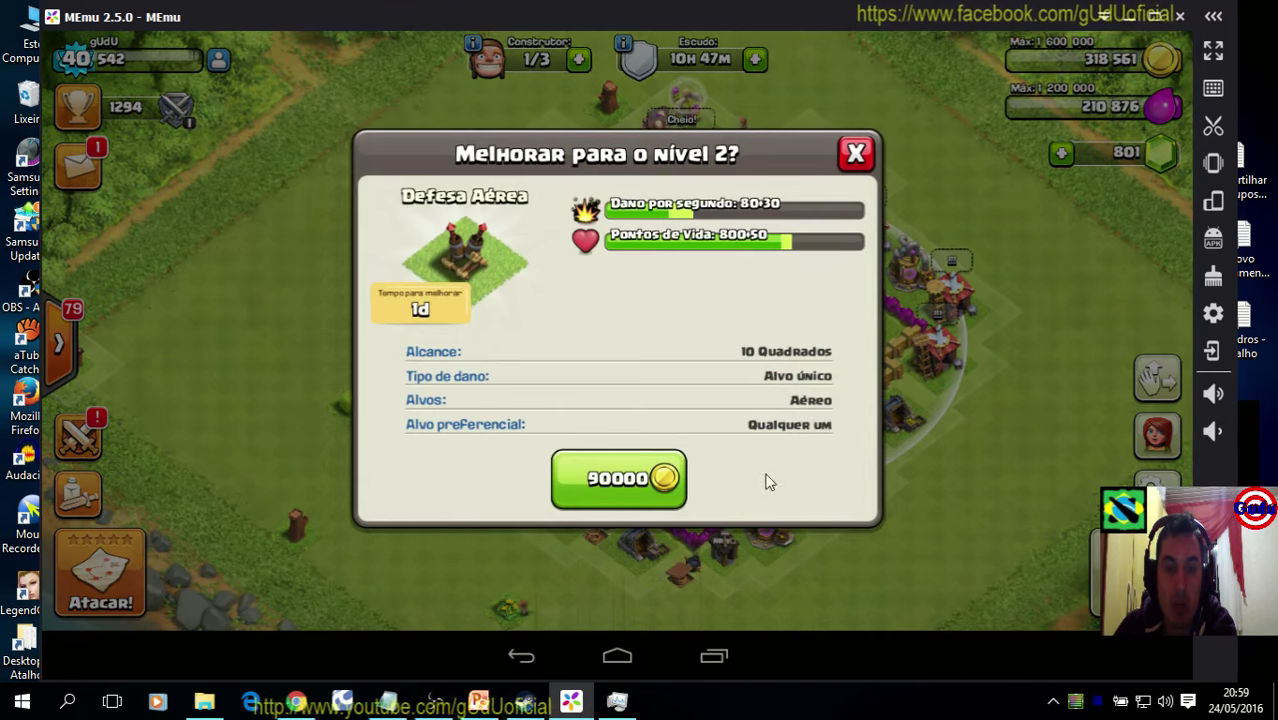
left_click(857, 155)
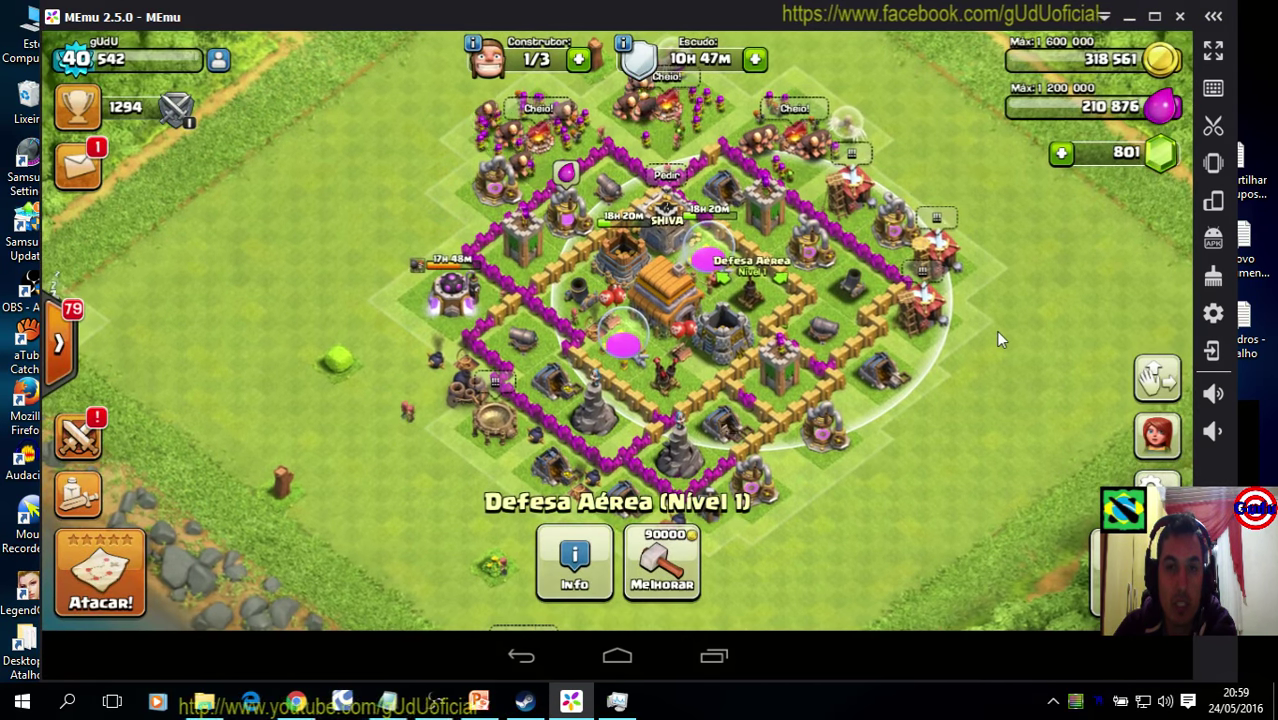
Remove the mushrooms below the village and collect the resources from the Loot Cart
left_click(428, 512)
left_click(490, 568)
left_click(618, 560)
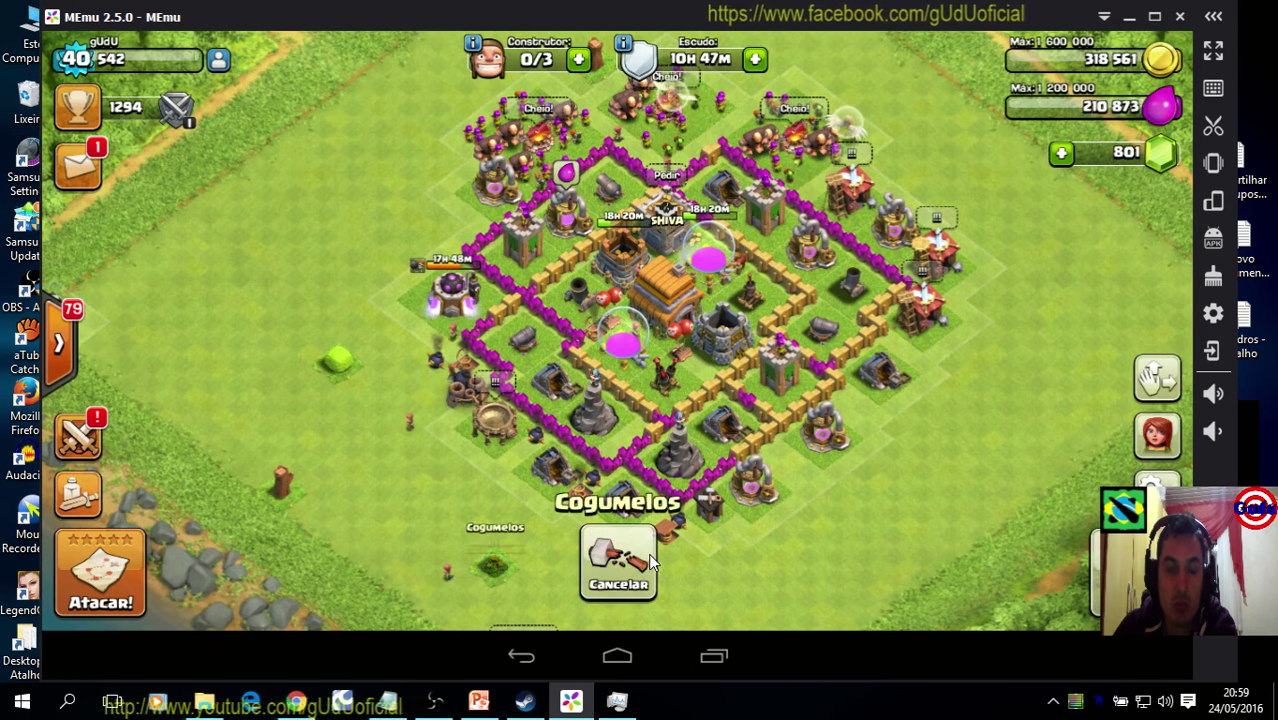
left_click_drag(370, 472, 374, 379)
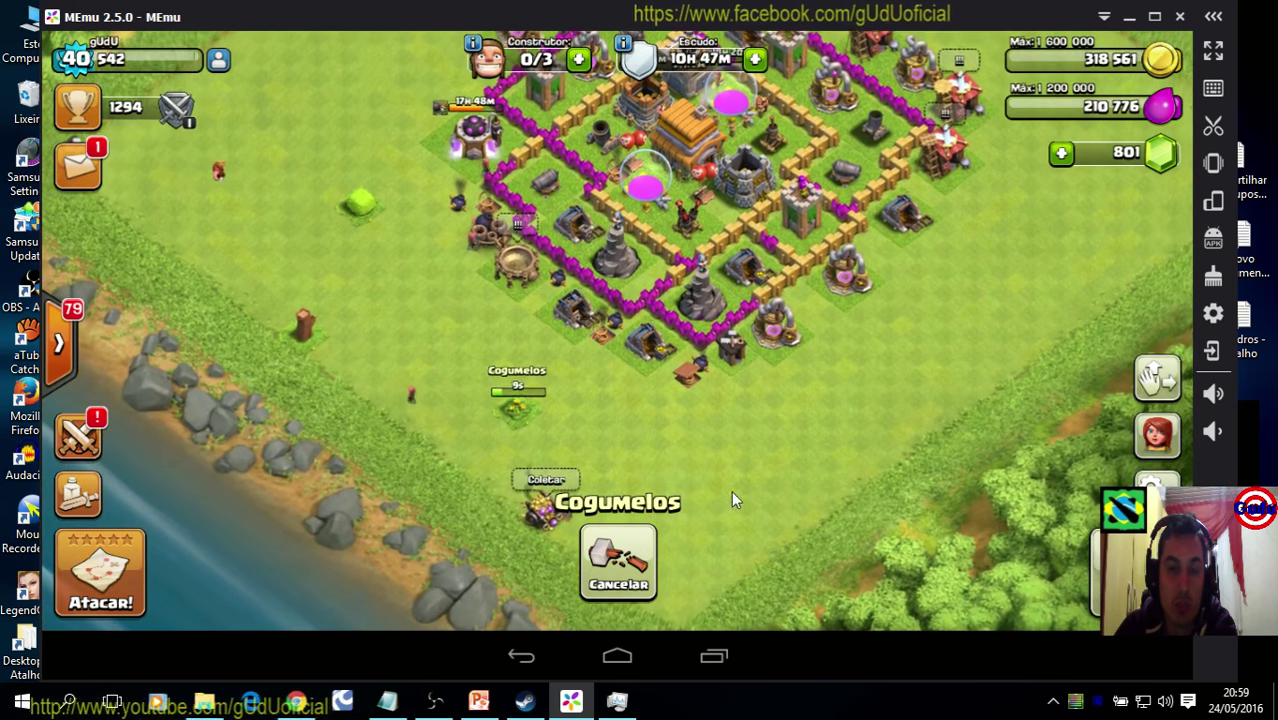
left_click(520, 507)
left_click(604, 572)
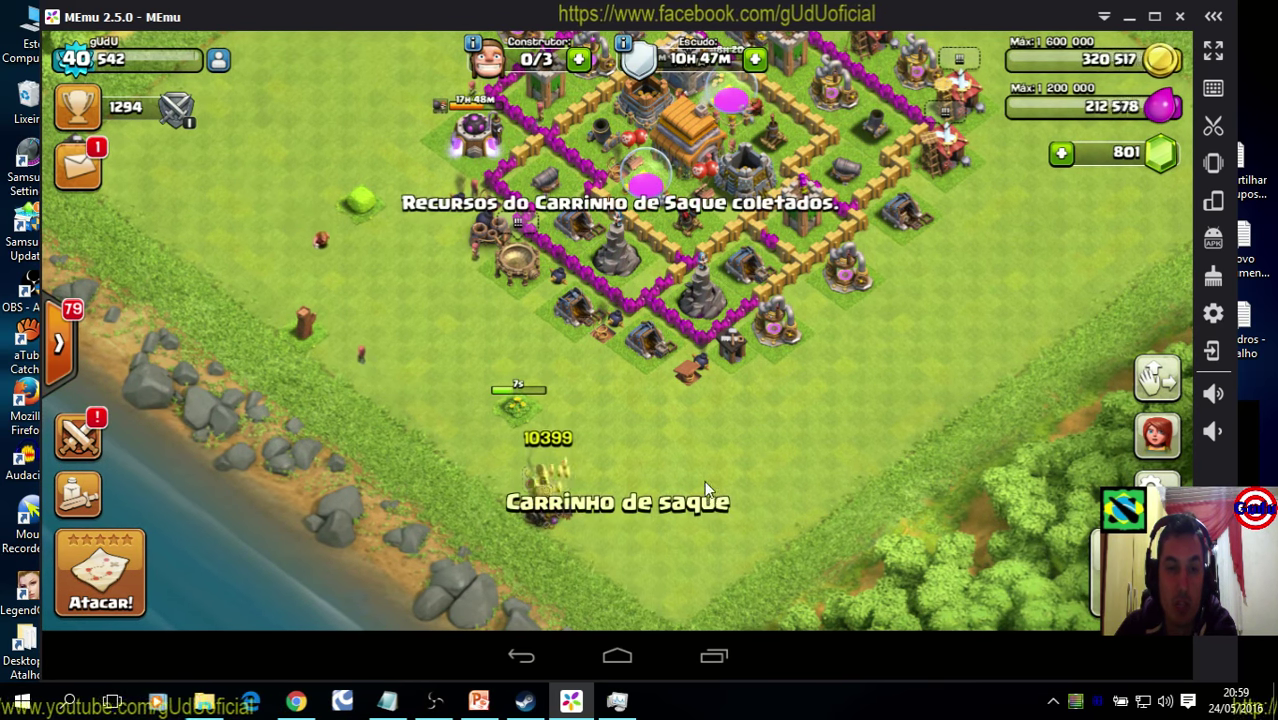
scroll(739, 544, "up", 2)
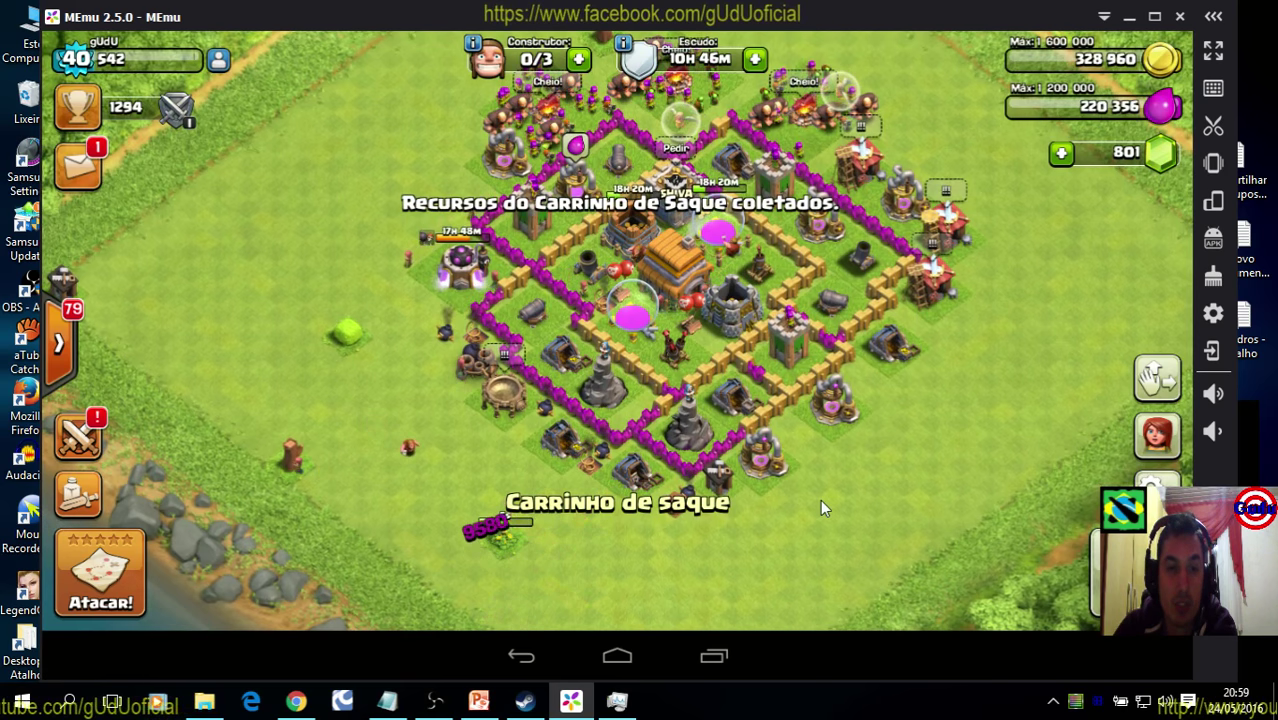
Remove the bush outside the village's left wall for 250 elixir
left_click_drag(385, 375, 381, 437)
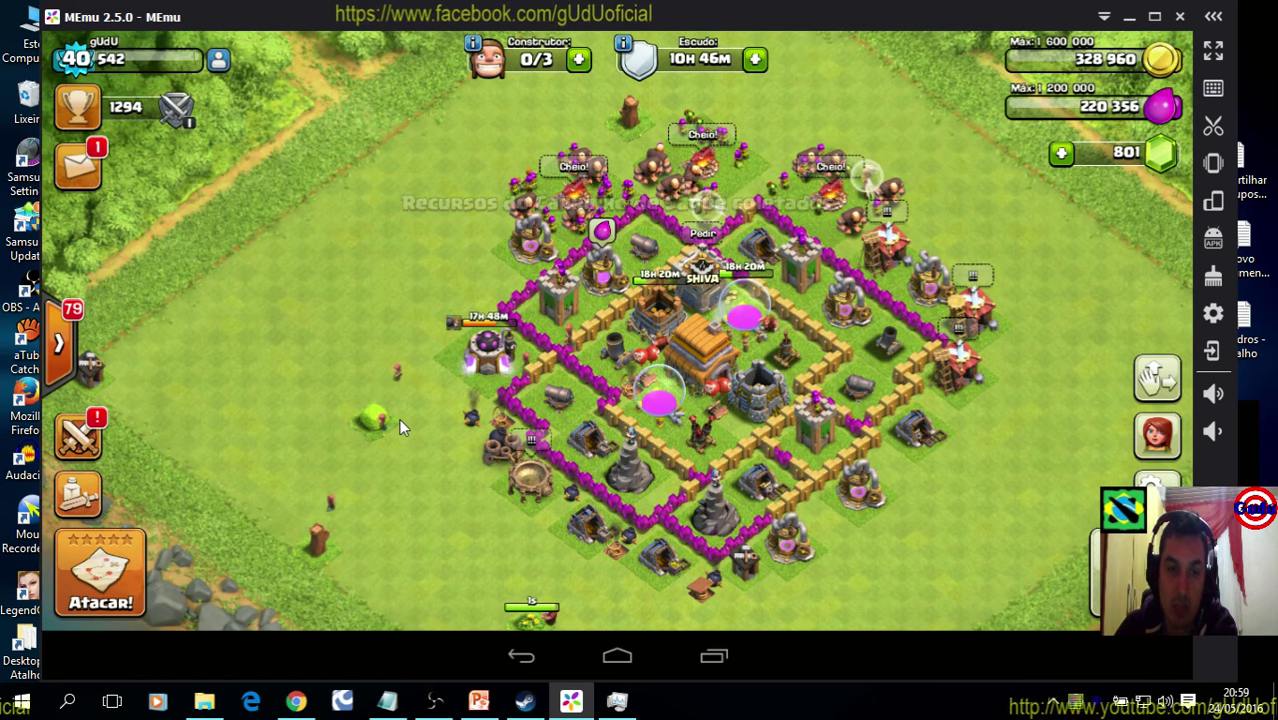
left_click(371, 425)
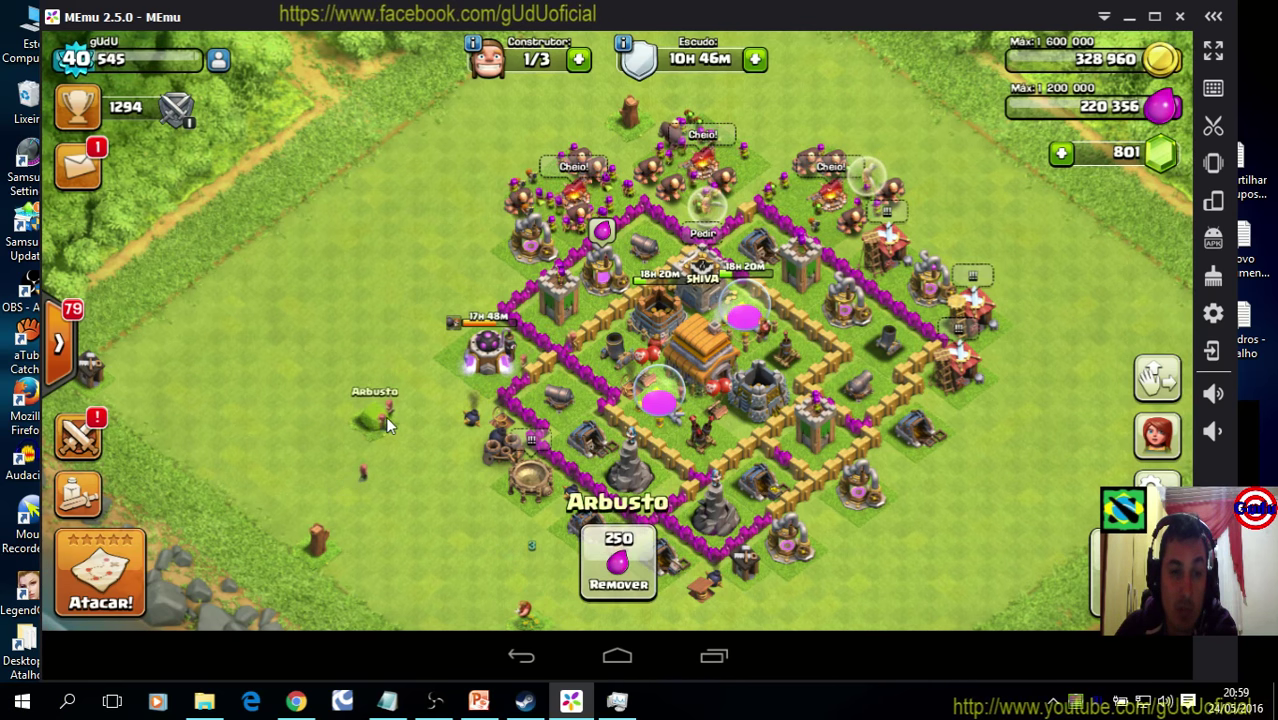
left_click(618, 560)
View the clan war result against EGYPT and return to the village
left_click(84, 437)
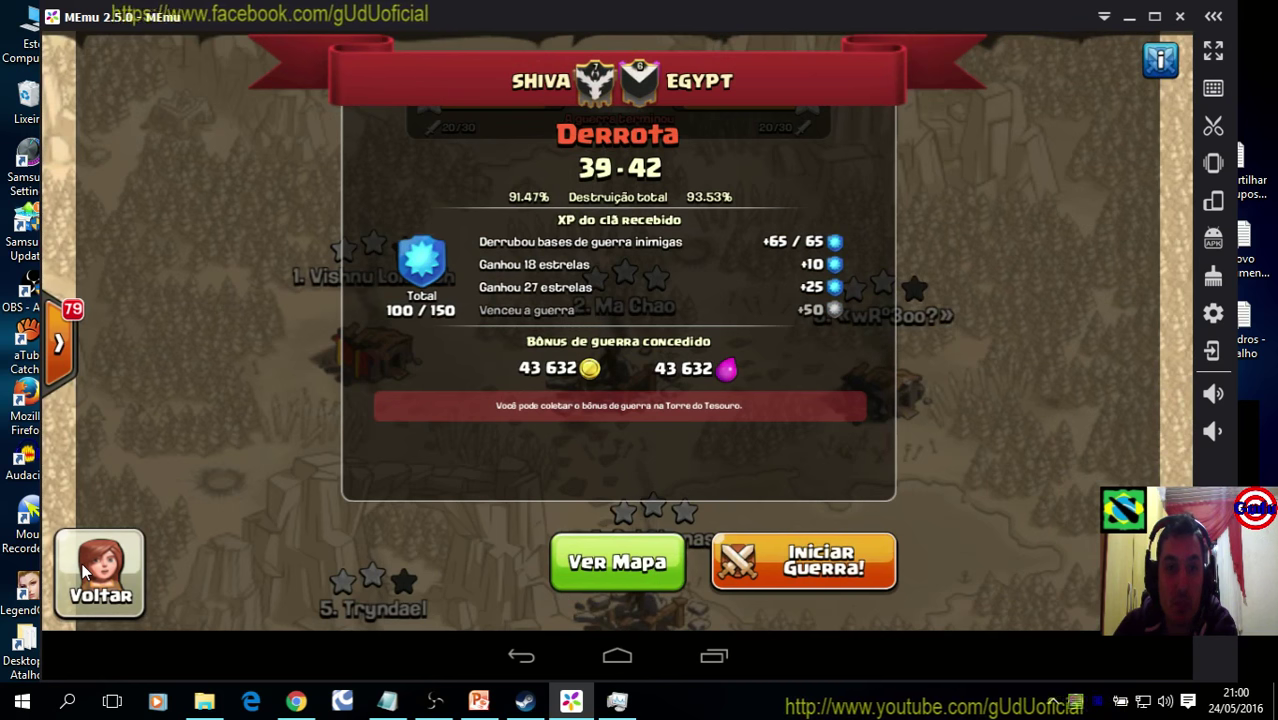
left_click(82, 563)
left_click_drag(359, 544, 350, 461)
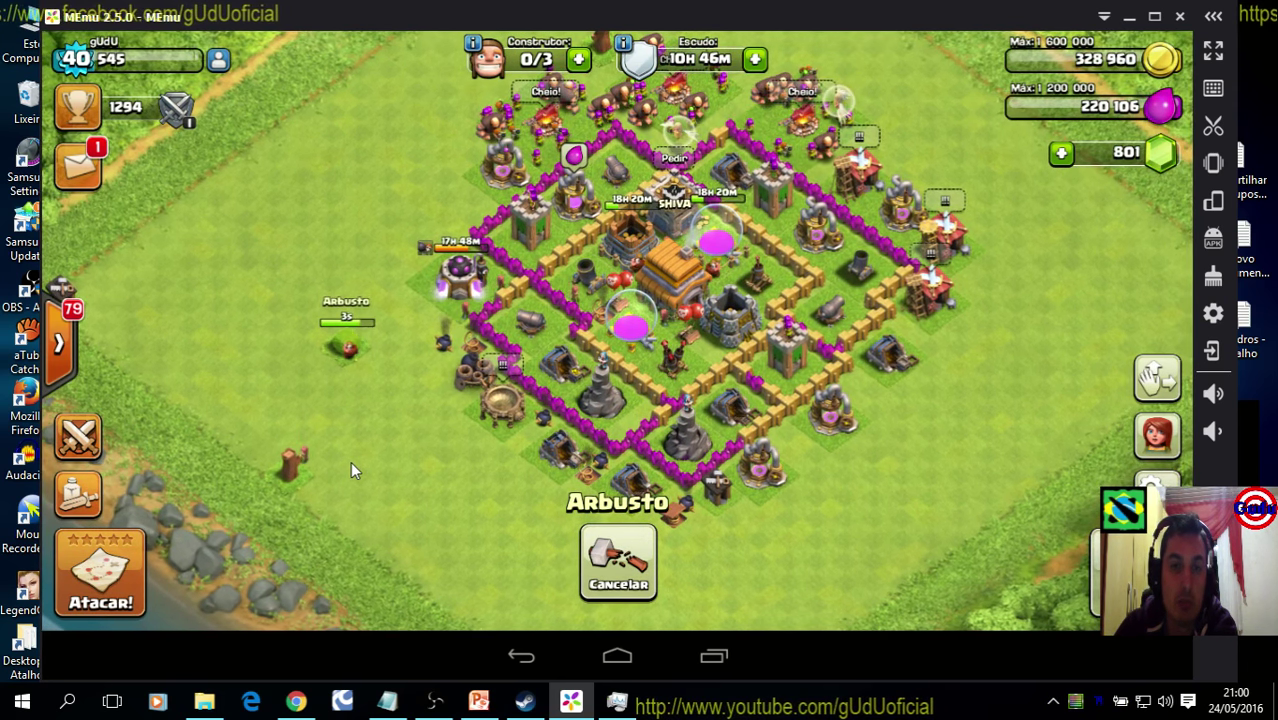
Minimise MEmu and the PowerPoint presentation to bring the Task Manager back into view
left_click(571, 700)
left_click(479, 700)
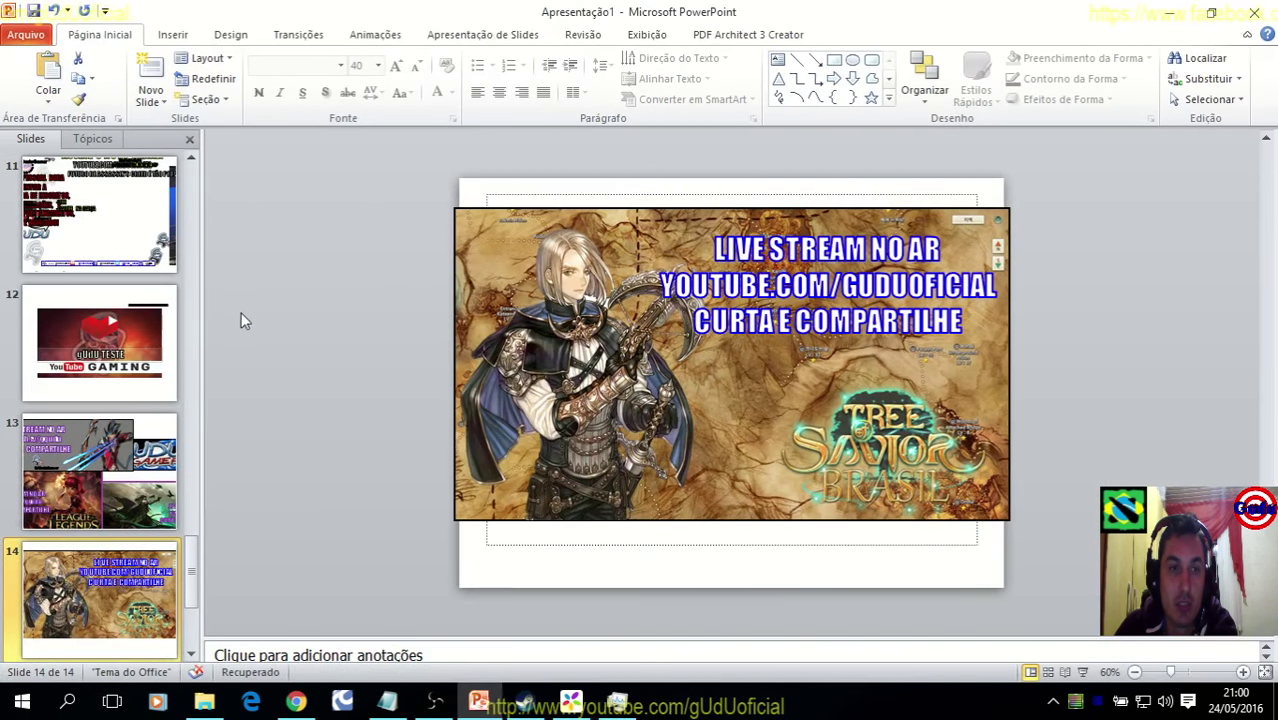
left_click(1165, 14)
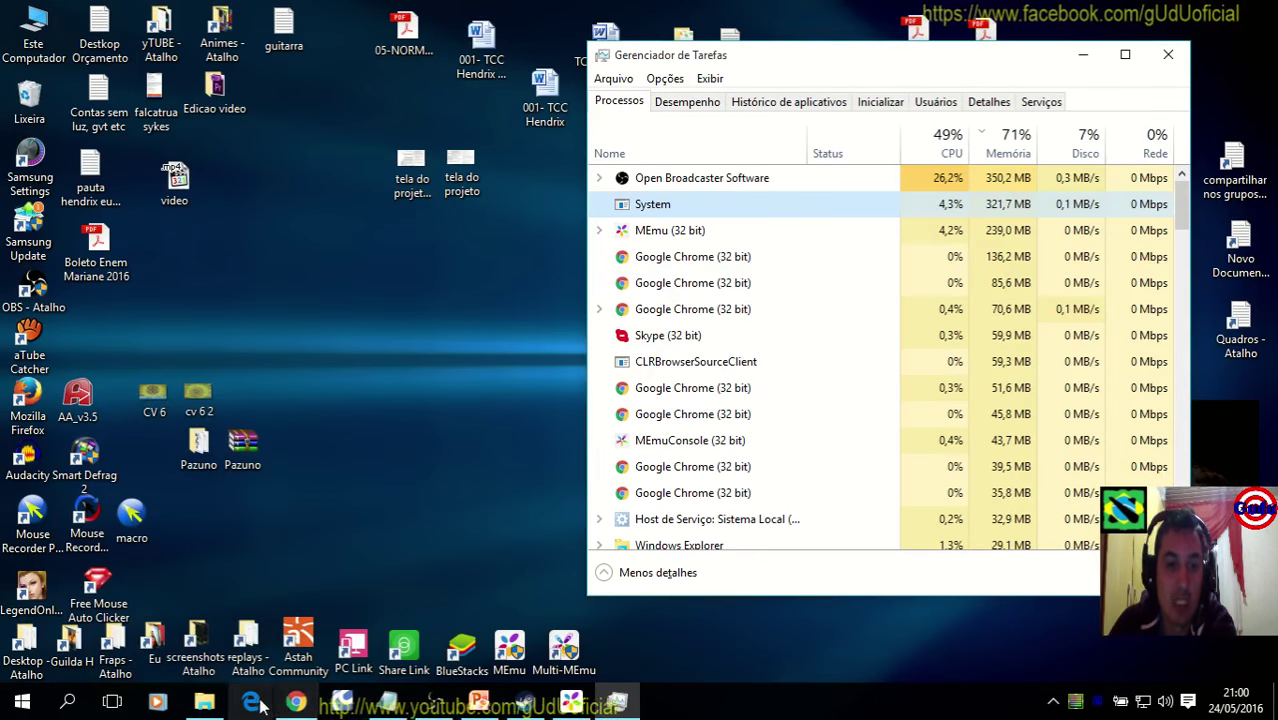
left_click(205, 703)
left_click(205, 703)
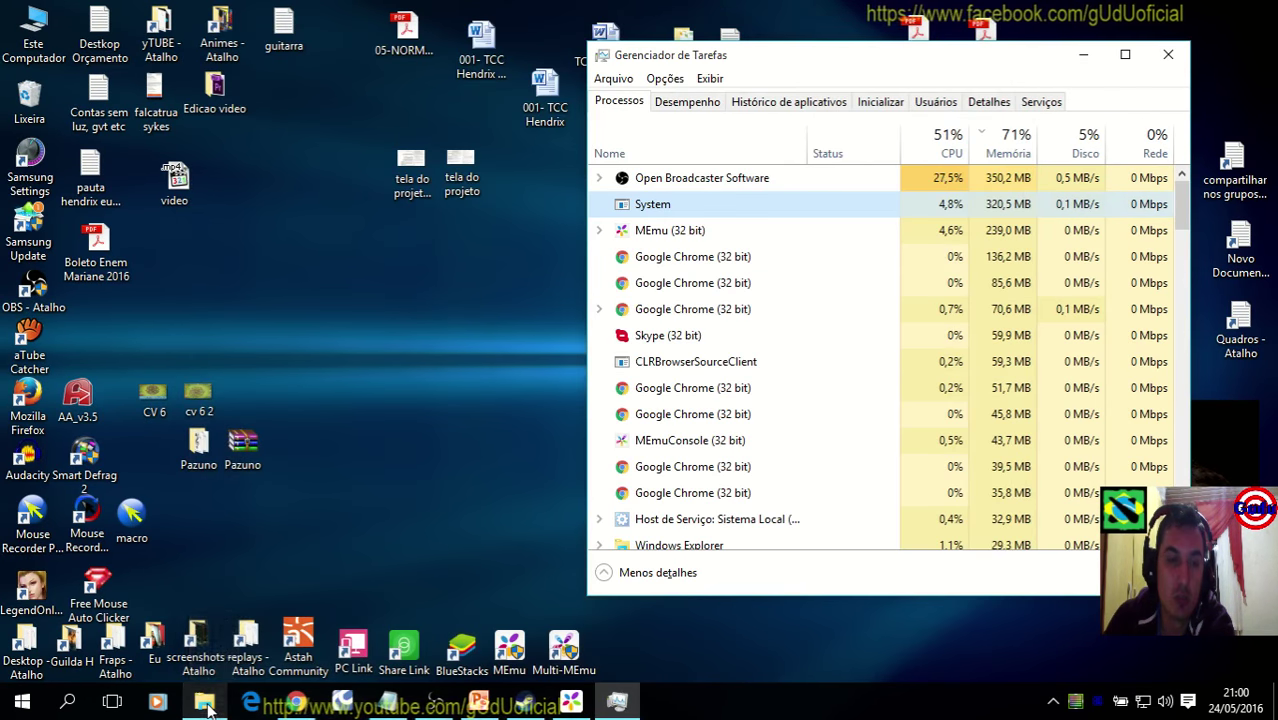
left_click(293, 703)
left_click(290, 704)
left_click(292, 704)
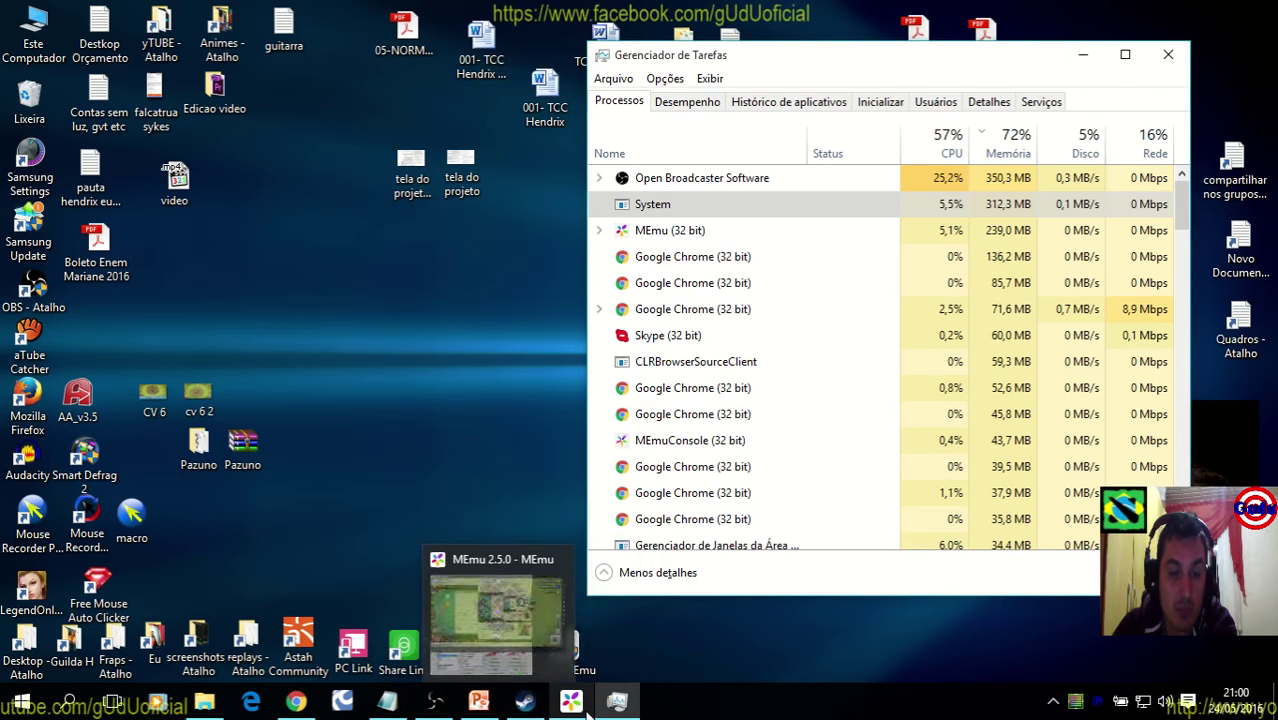
Return to MEmu, remove the trunk at the village's lower-left side and request troops for the Clan Castle
left_click(586, 651)
left_click(289, 466)
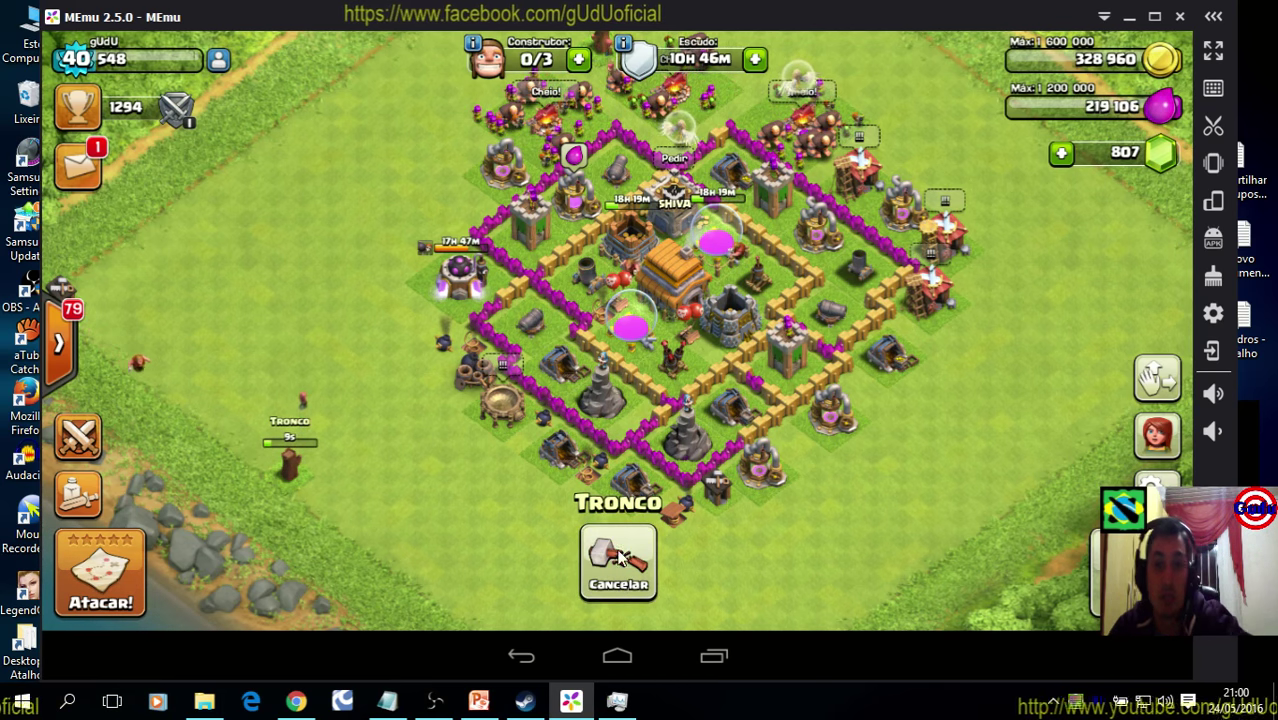
left_click_drag(1007, 281, 1029, 341)
left_click(693, 228)
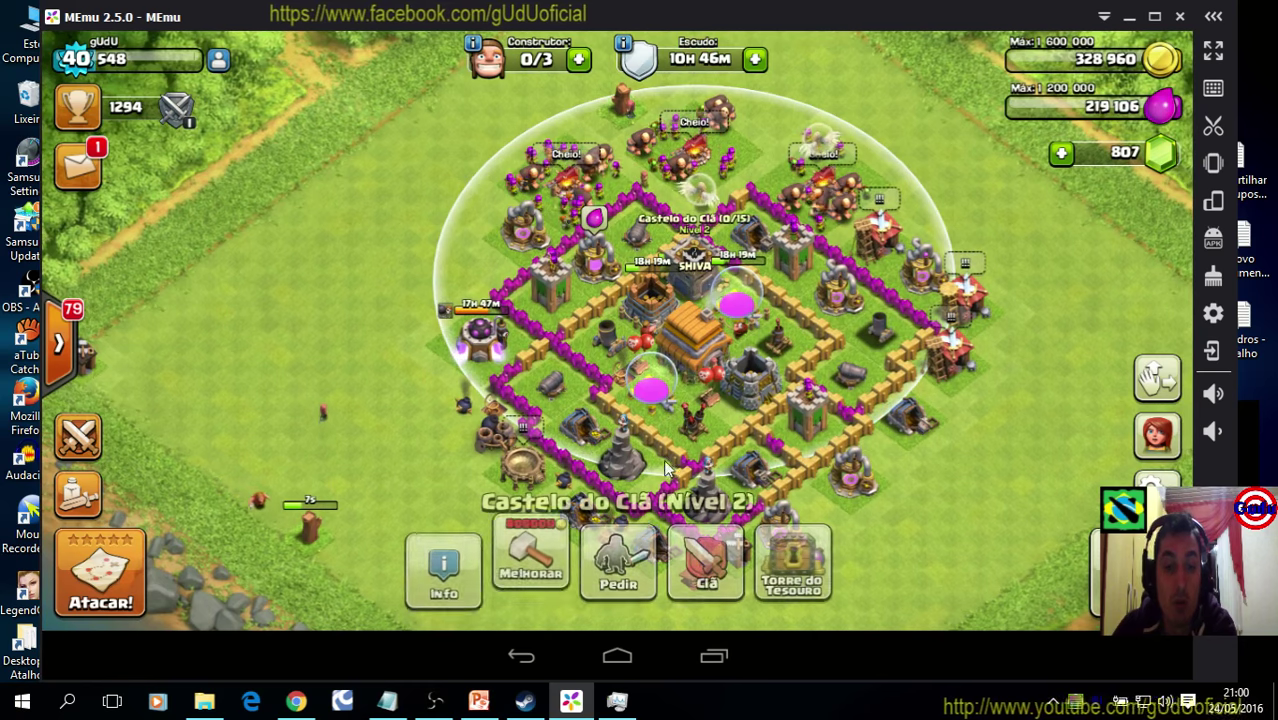
left_click(621, 563)
left_click(699, 237)
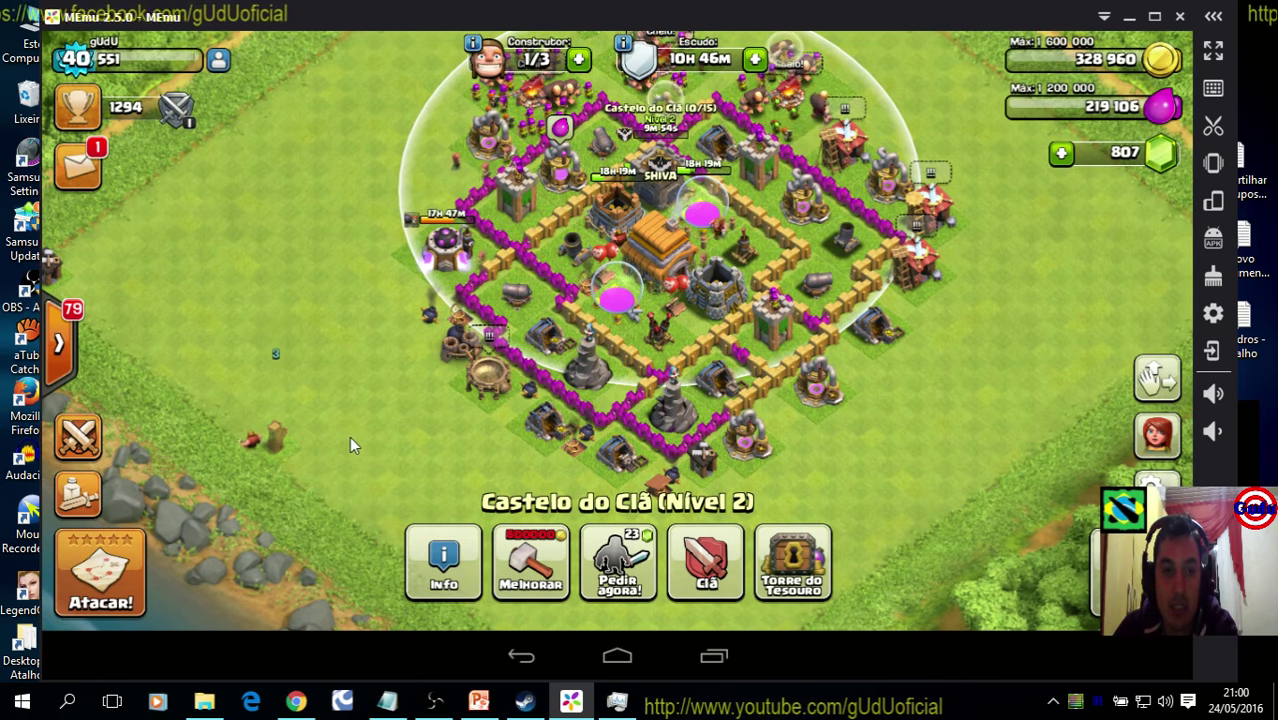
Remove the trunk above the village behind the army camps
left_click_drag(349, 436, 464, 416)
left_click_drag(416, 291, 330, 400)
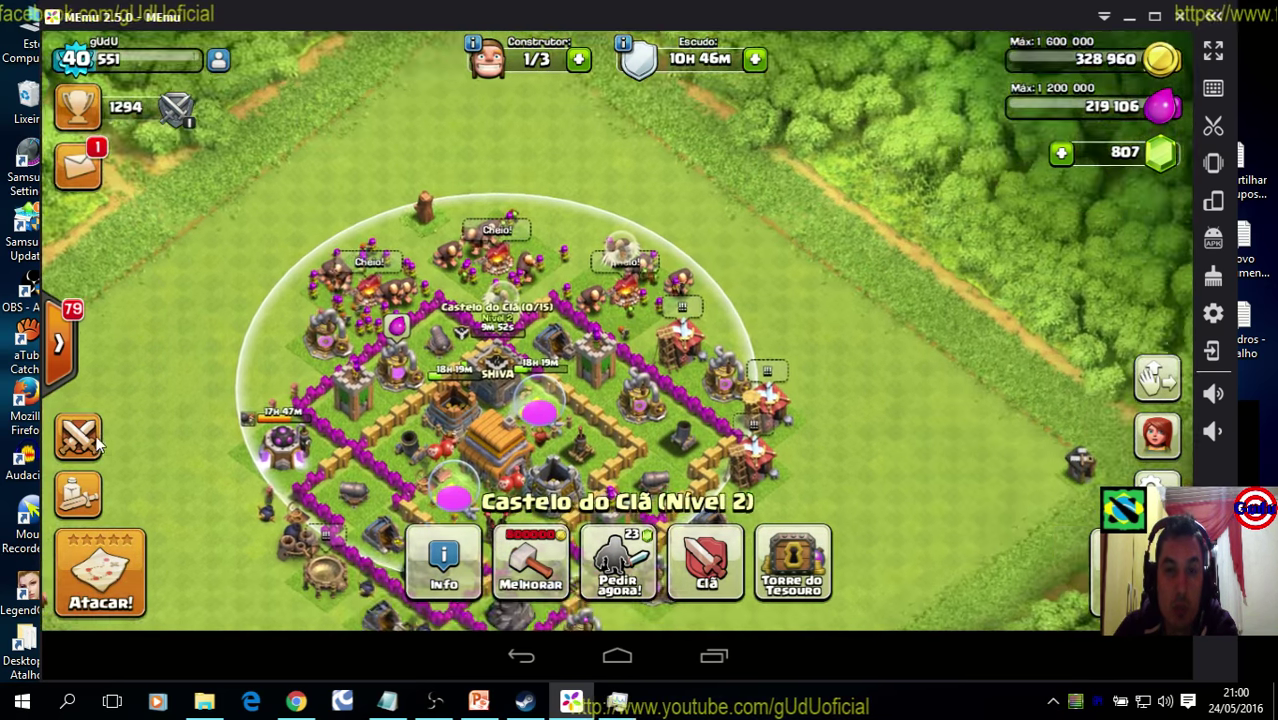
left_click_drag(540, 322, 578, 188)
left_click(427, 155)
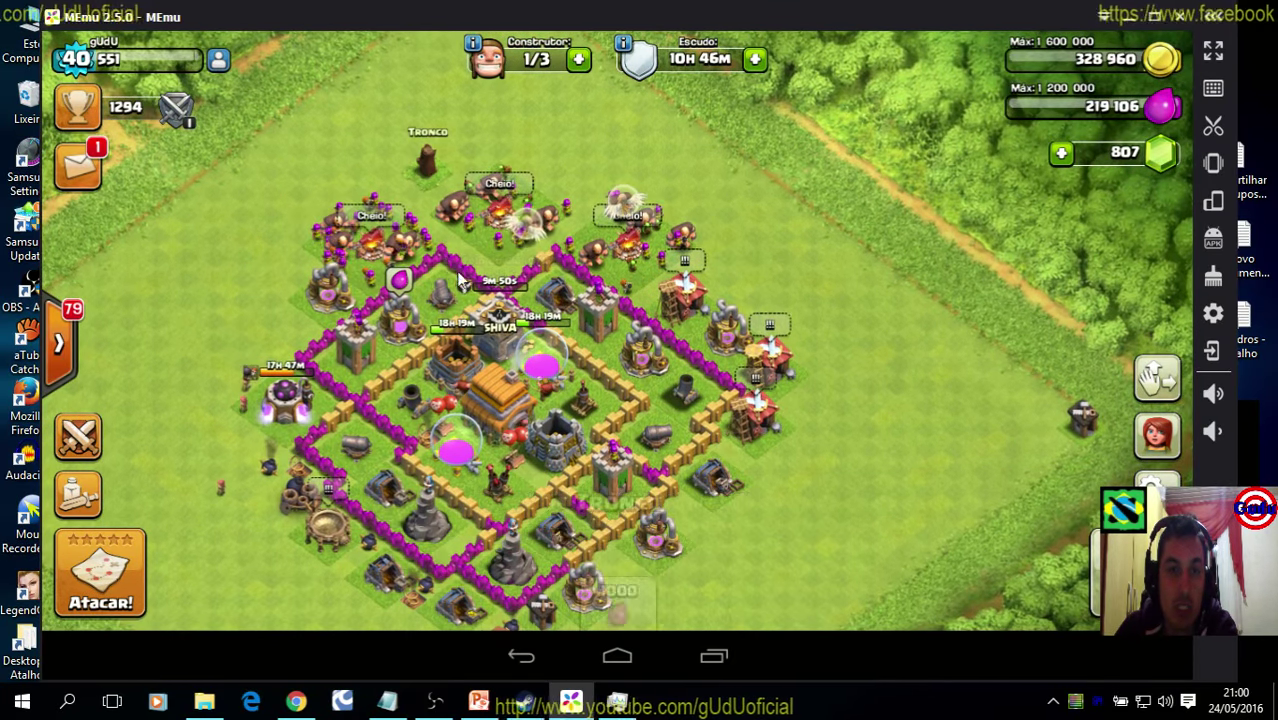
left_click(618, 560)
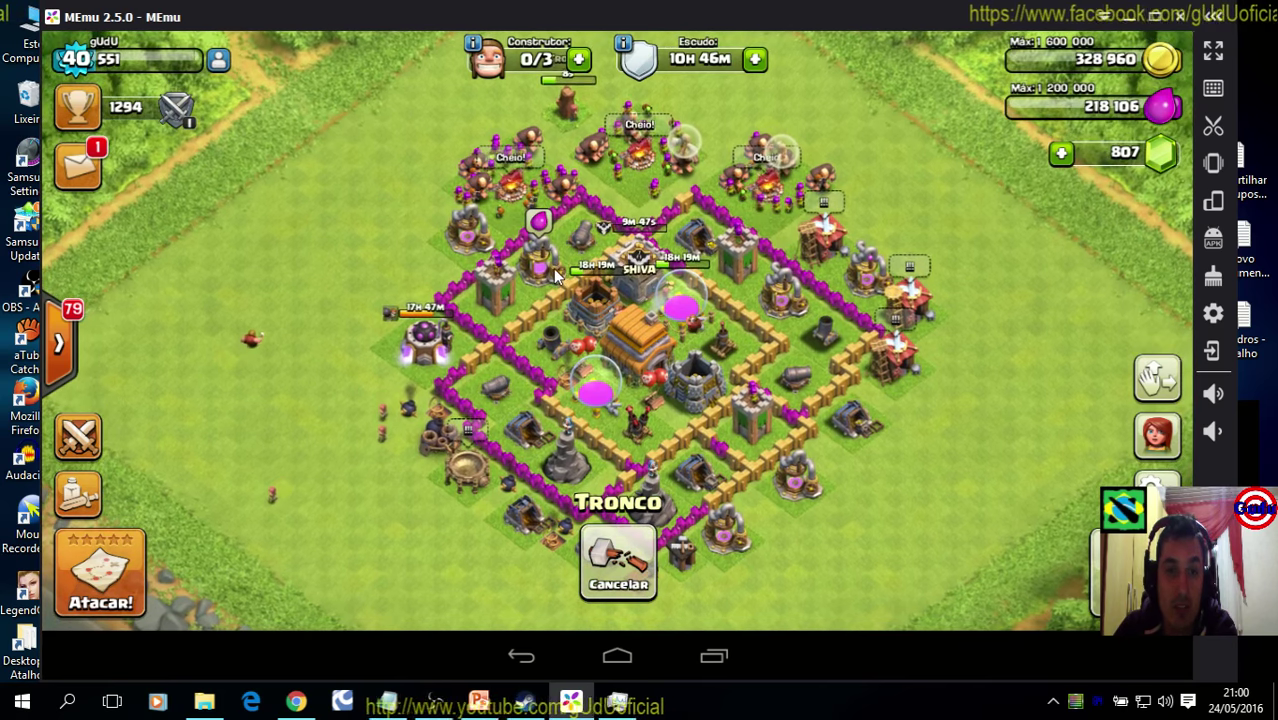
Collect the remaining elixir and look through the clan chat before closing it
left_click(344, 320)
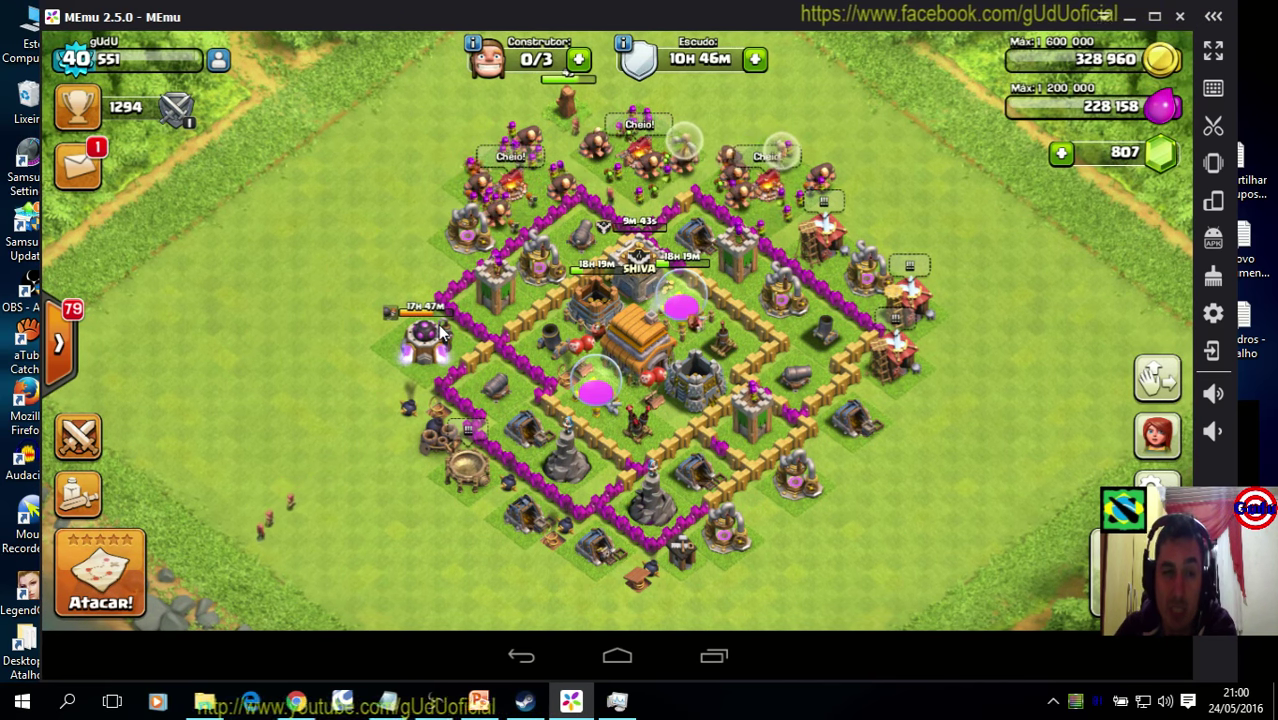
left_click(63, 365)
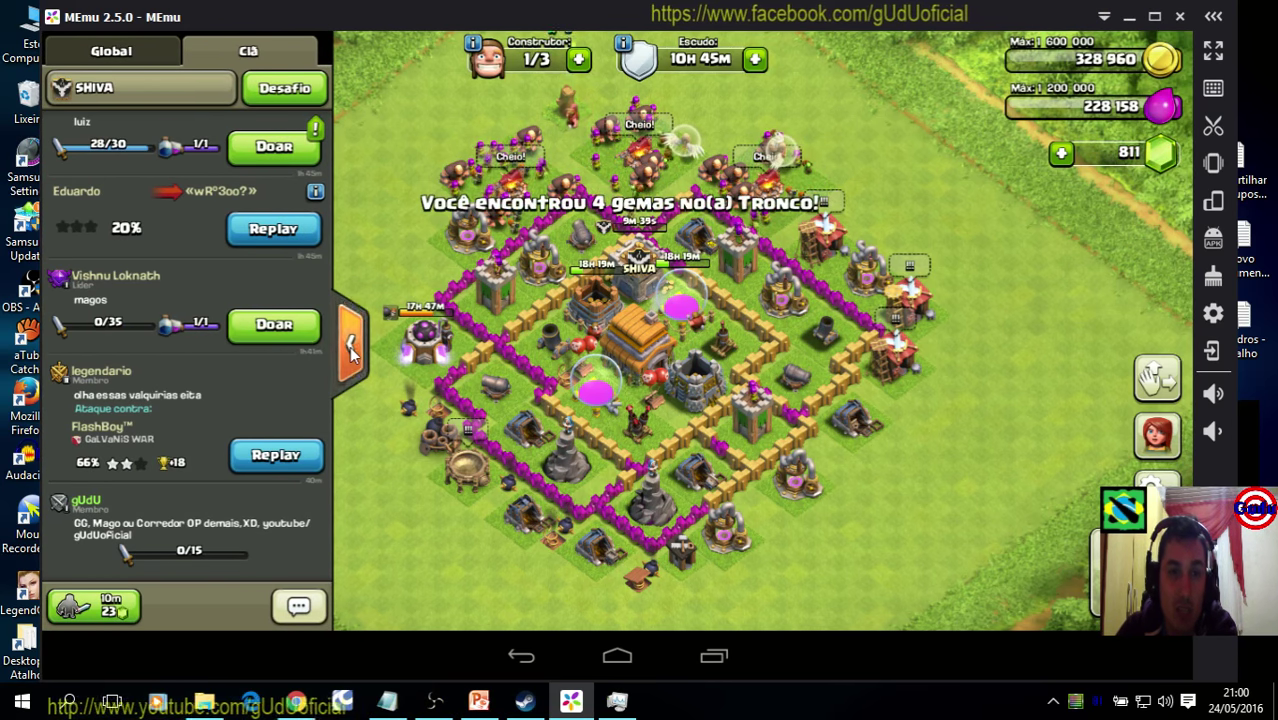
left_click(352, 345)
Upgrade the level 1 Air Defense to level 2 for 90000 gold
left_click_drag(870, 233, 845, 298)
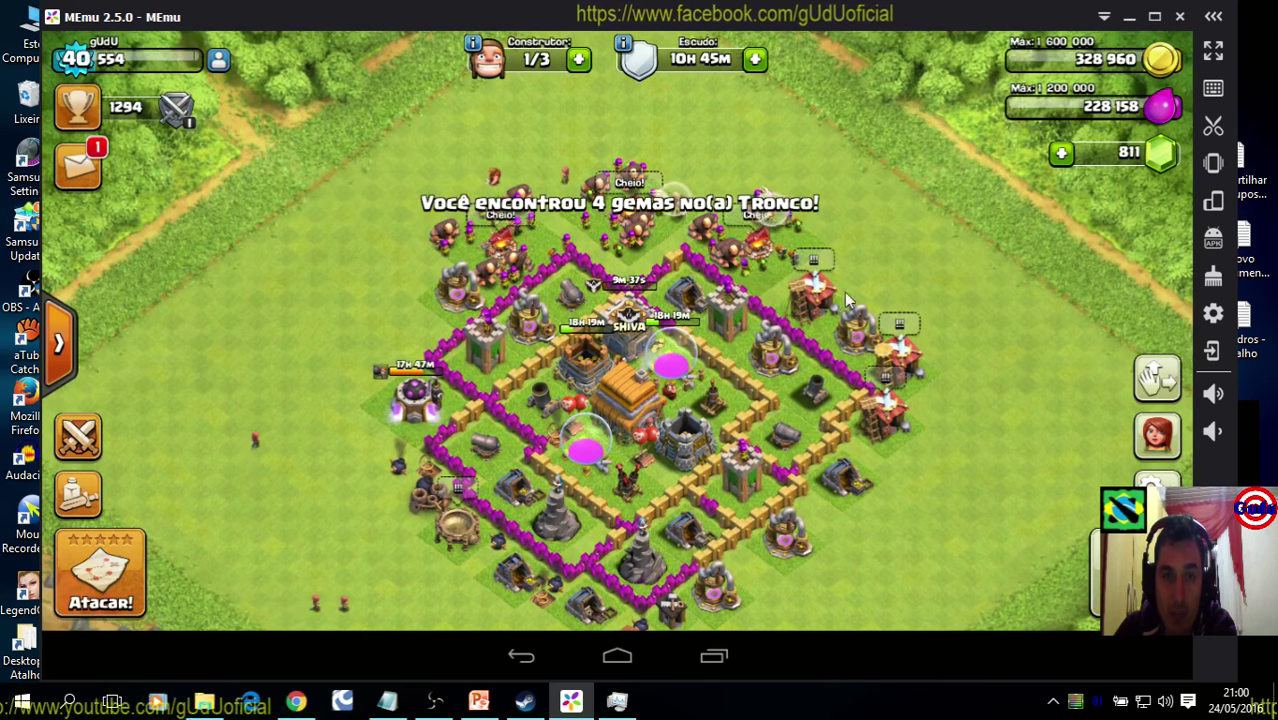
left_click_drag(740, 425, 735, 325)
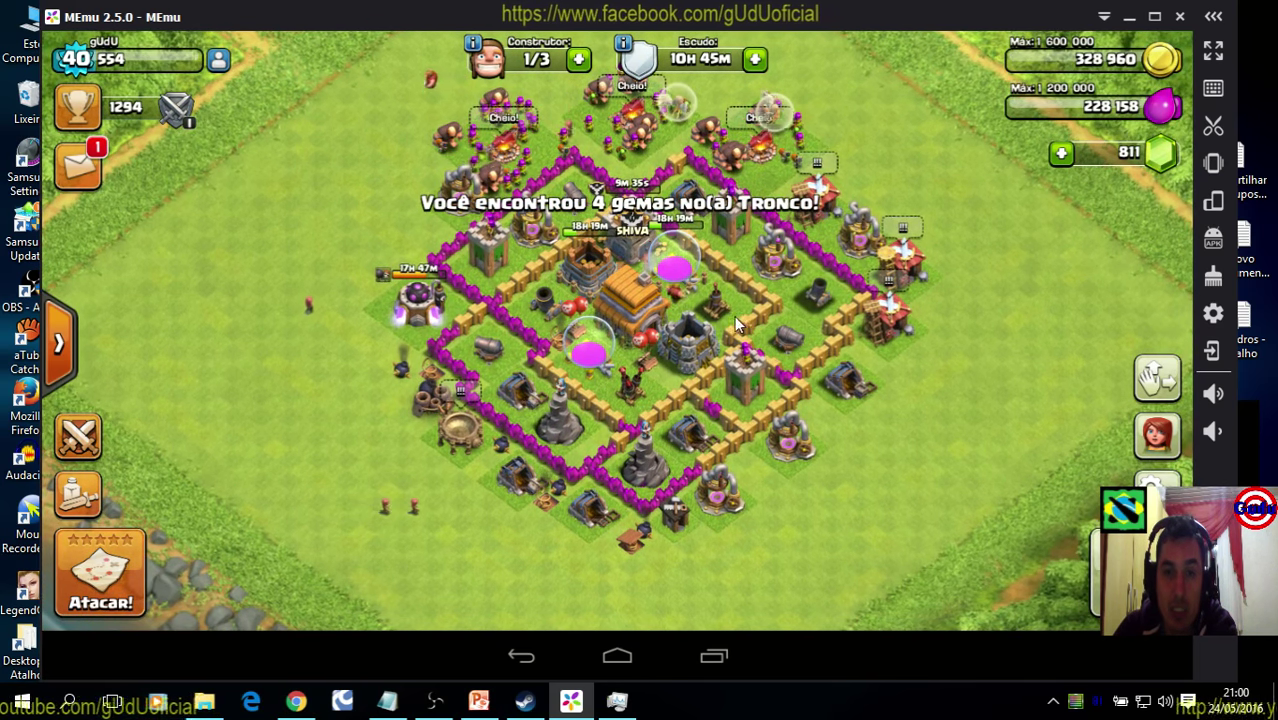
left_click(735, 325)
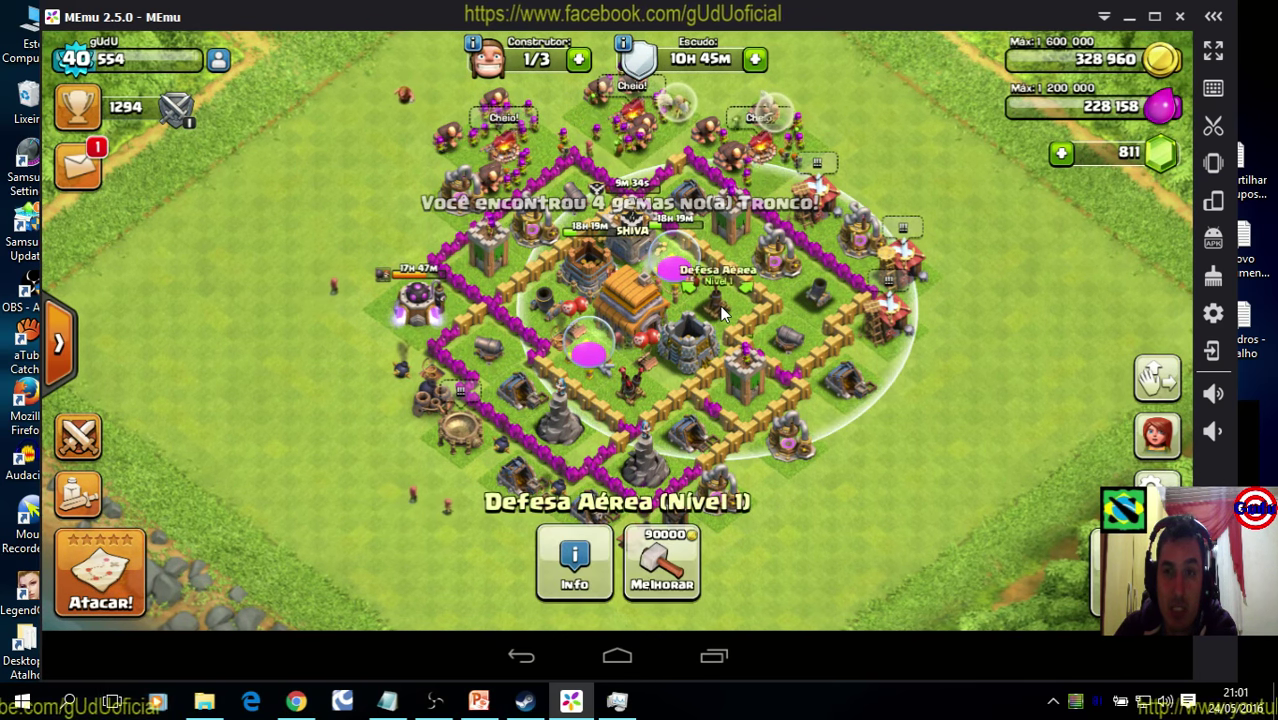
left_click(657, 567)
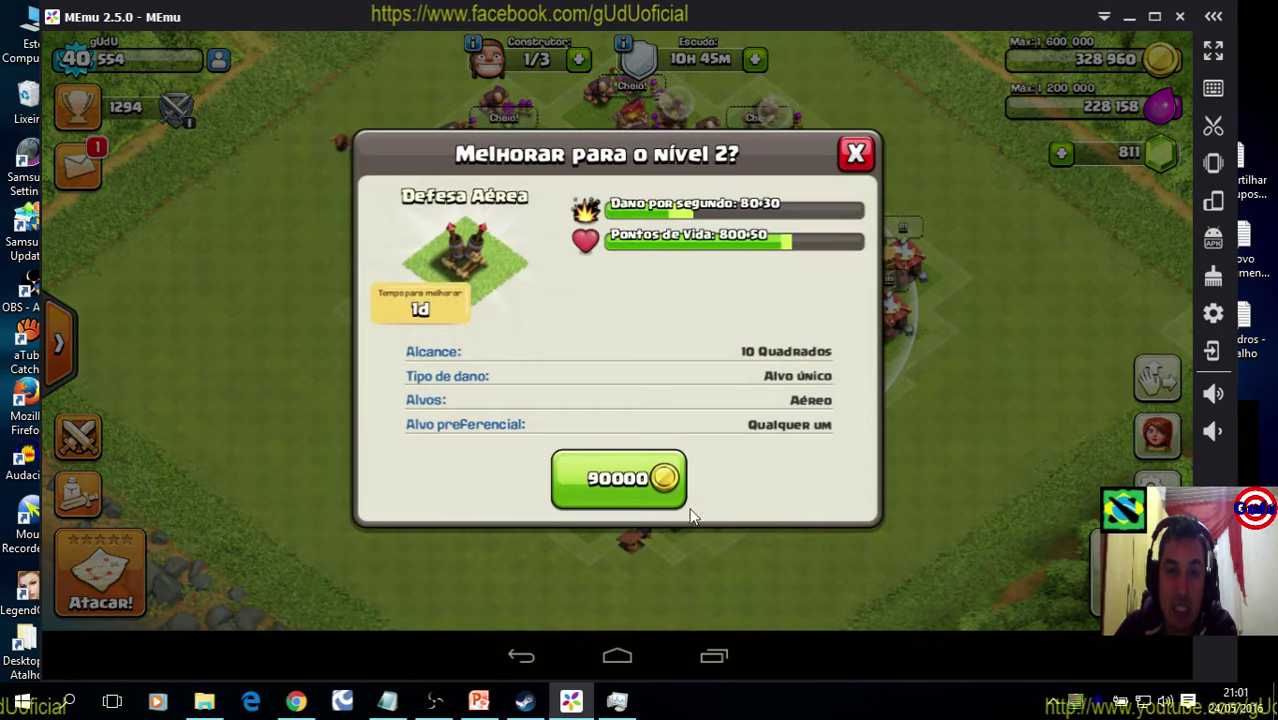
left_click(620, 480)
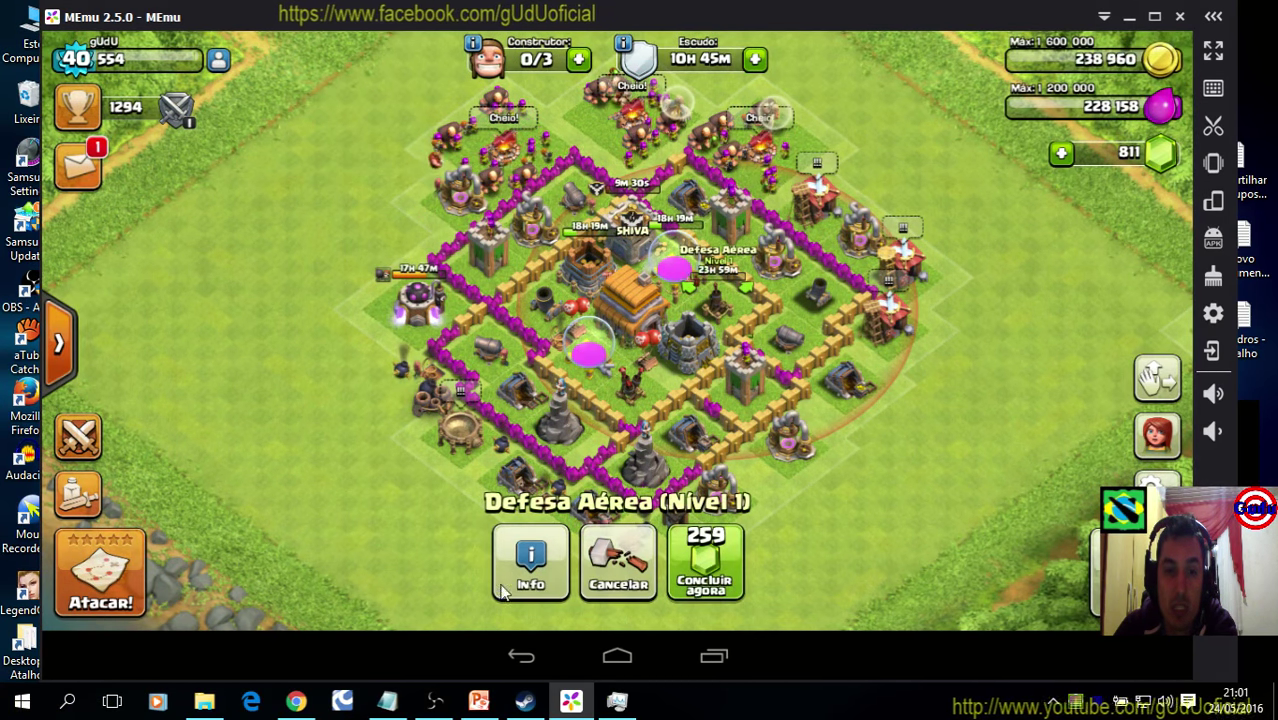
Review the information sheets of the upgrading Air Defense and the level 3 Air Defense
left_click(530, 565)
left_click(855, 153)
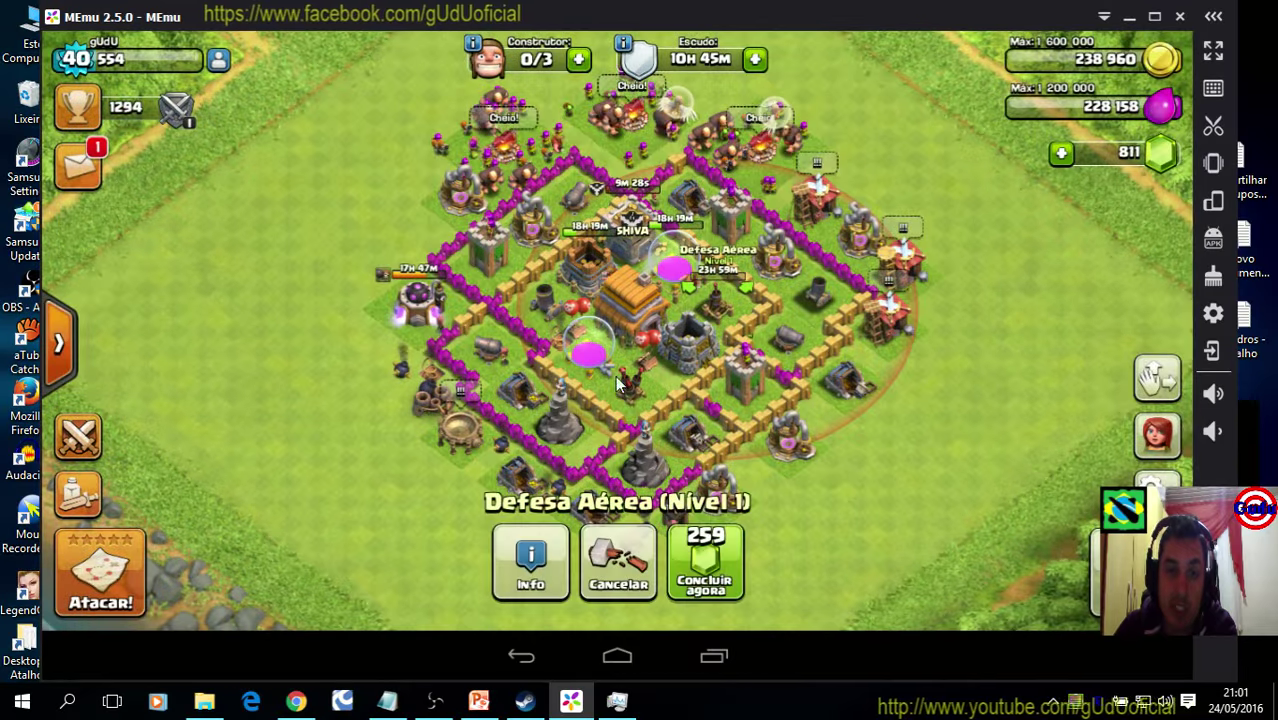
left_click(632, 345)
left_click(575, 563)
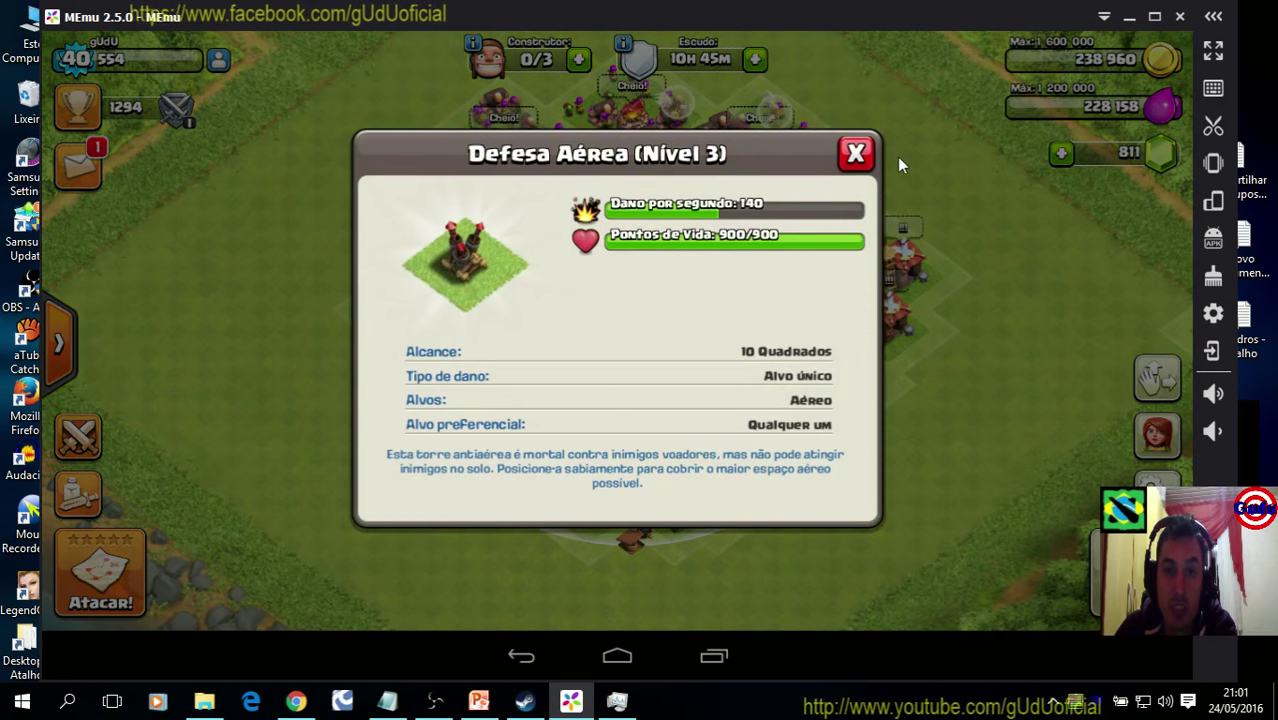
left_click(868, 156)
left_click(894, 180)
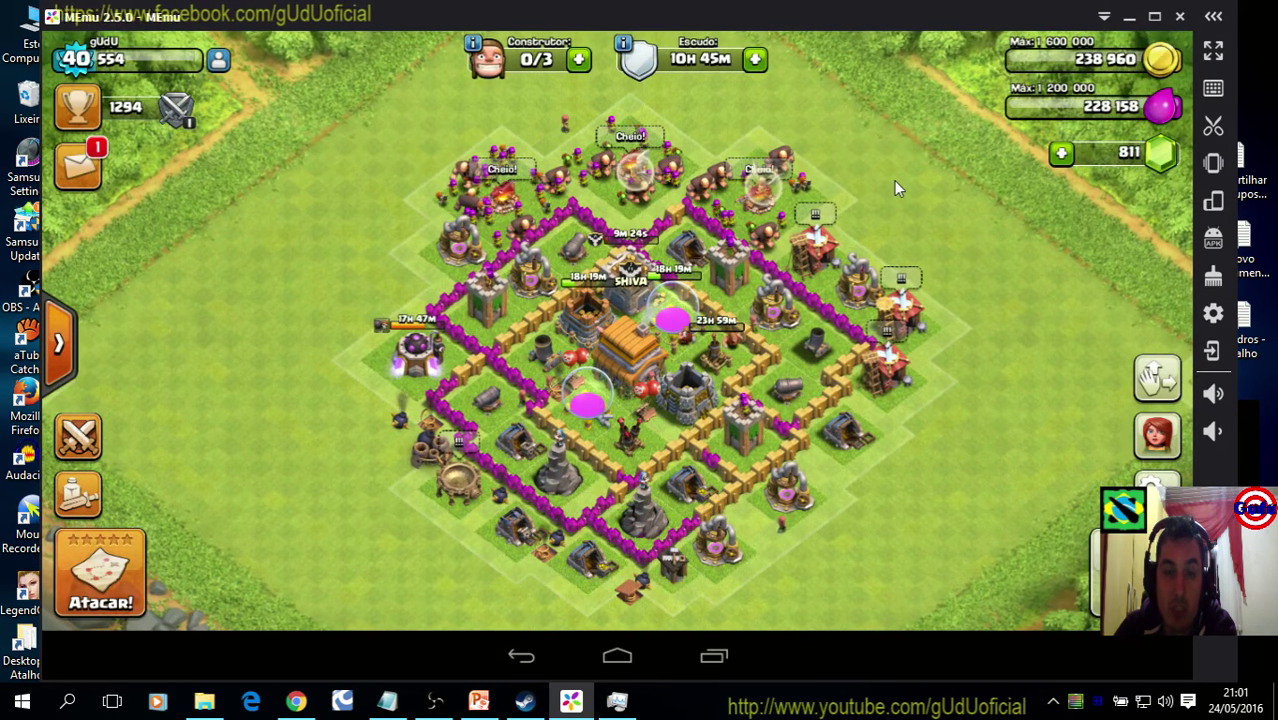
Check the level 4 upgrade offer of the level 3 Air Defense and close it
left_click(628, 425)
left_click(665, 562)
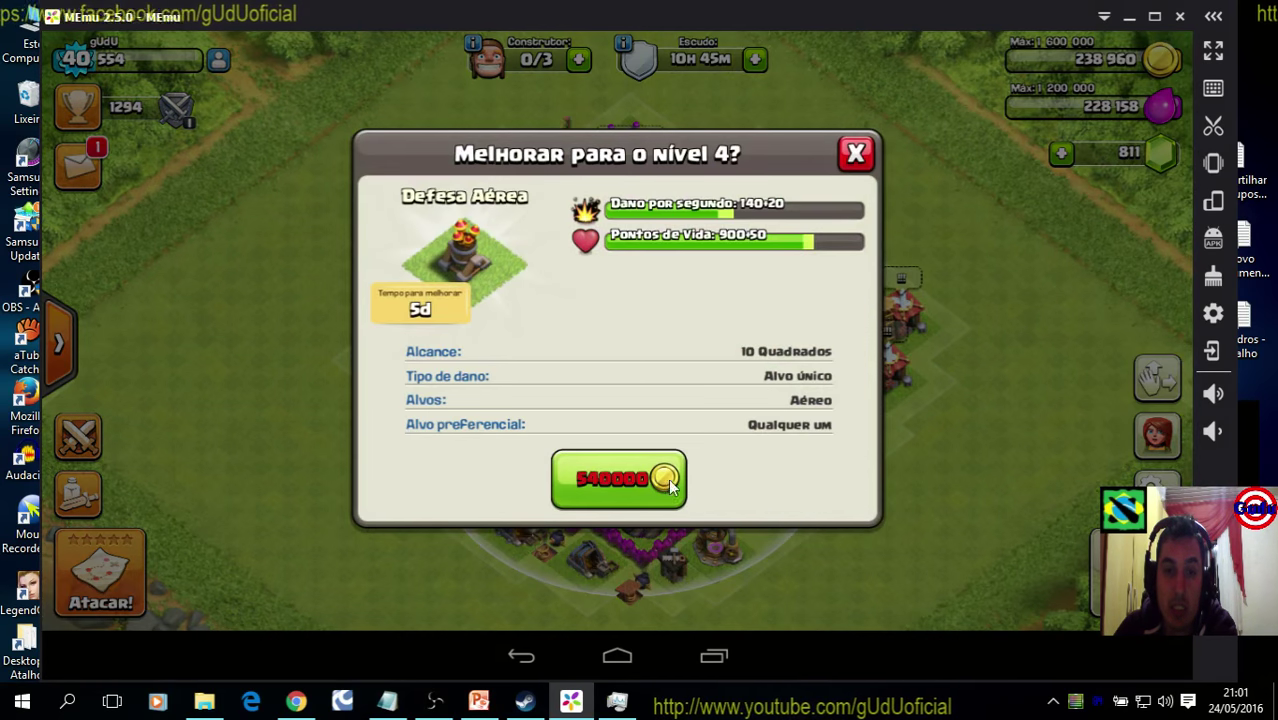
left_click(862, 153)
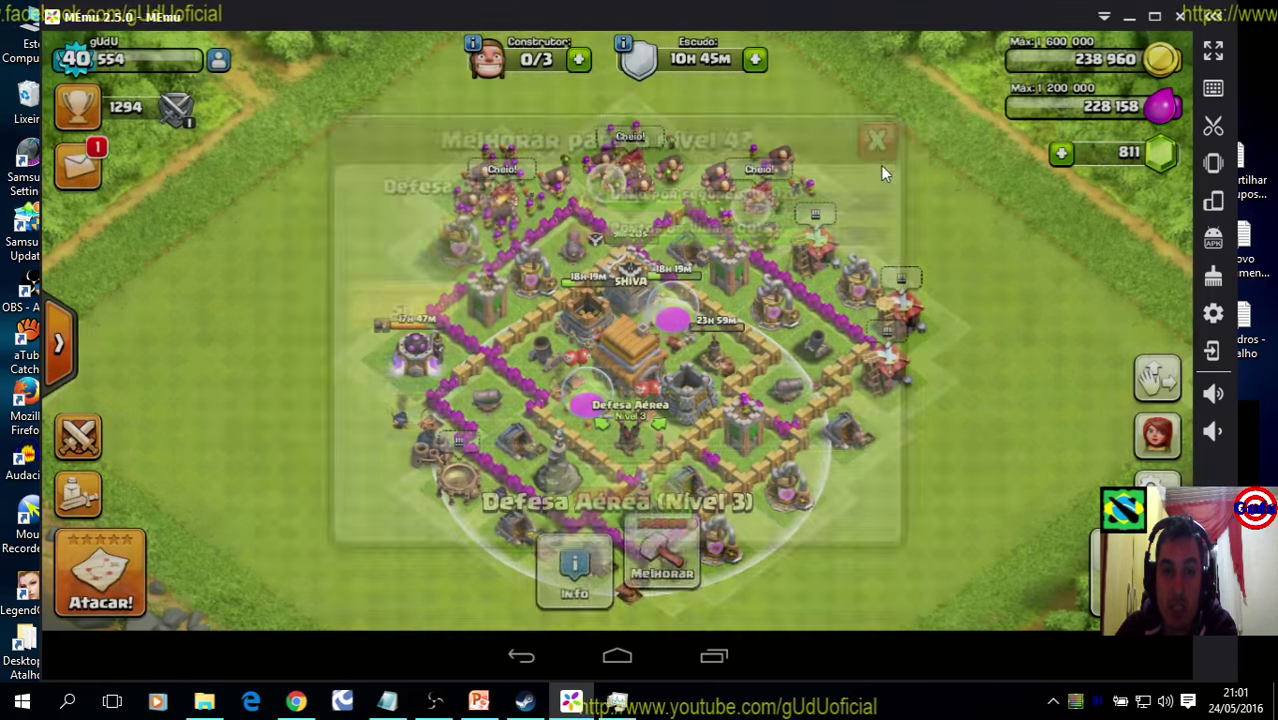
Deselect the Air Defense, minimize the emulator and examine the Open Broadcaster Software entry among the Task Manager processes
left_click(951, 207)
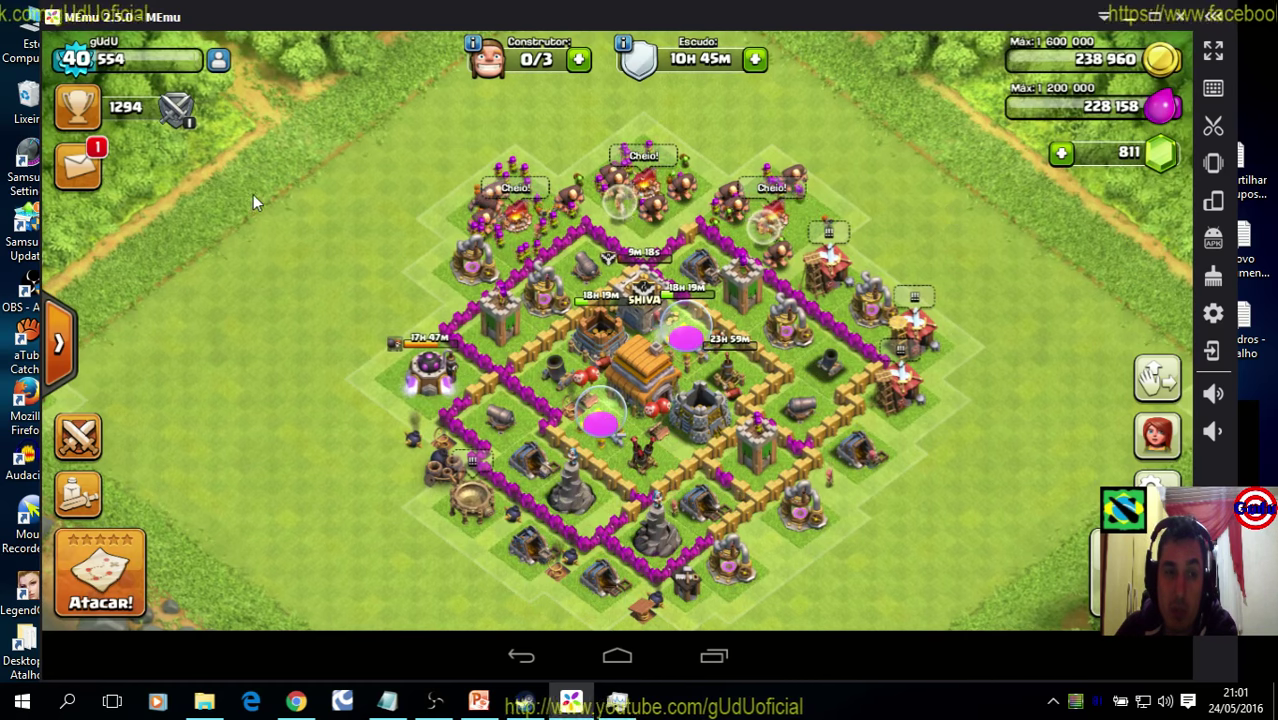
left_click(1128, 18)
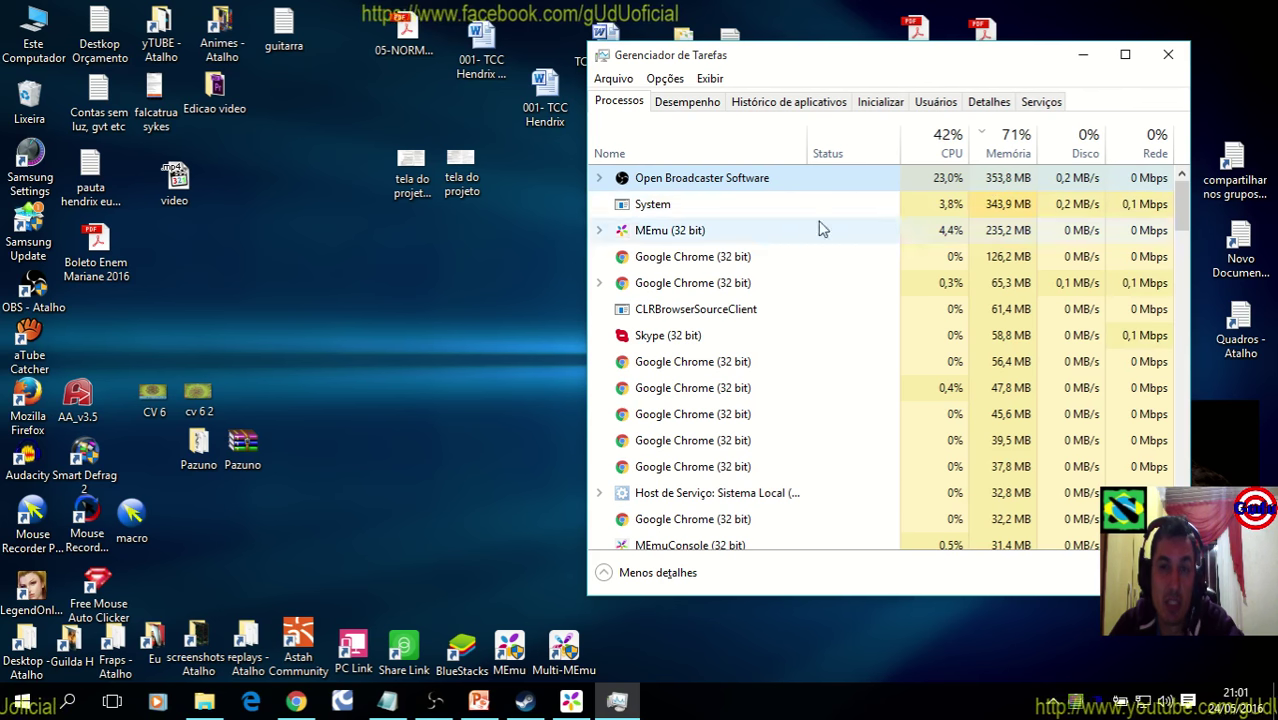
left_click(599, 178)
left_click(599, 178)
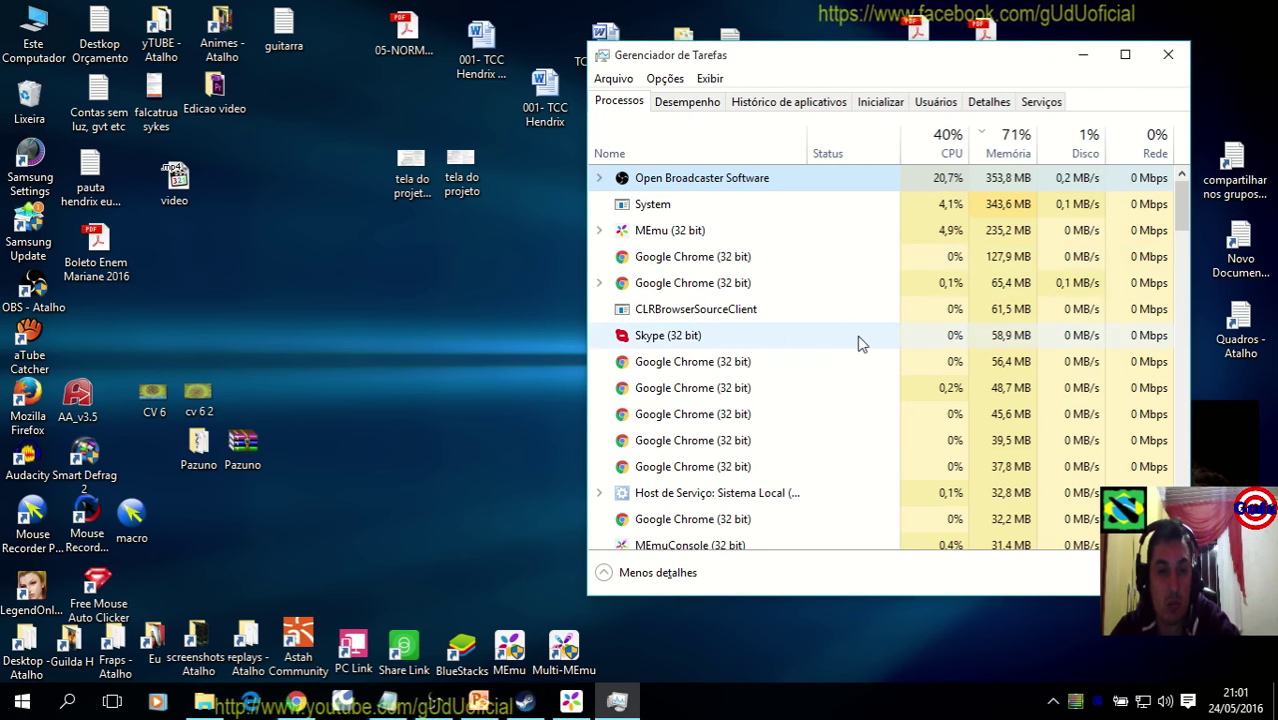
left_click(420, 708)
left_click(420, 708)
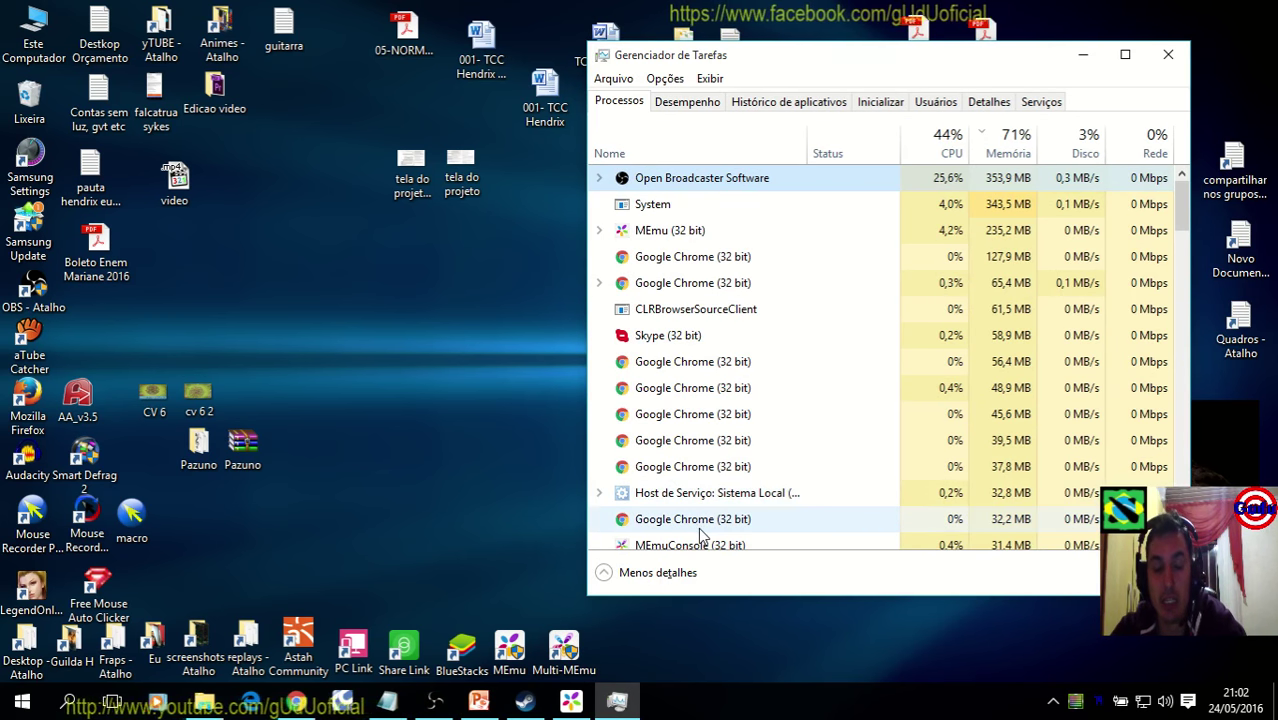
Switch to Chrome, open the gUdU Oficial YouTube channel page, and view its channel settings before cancelling them
left_click(293, 703)
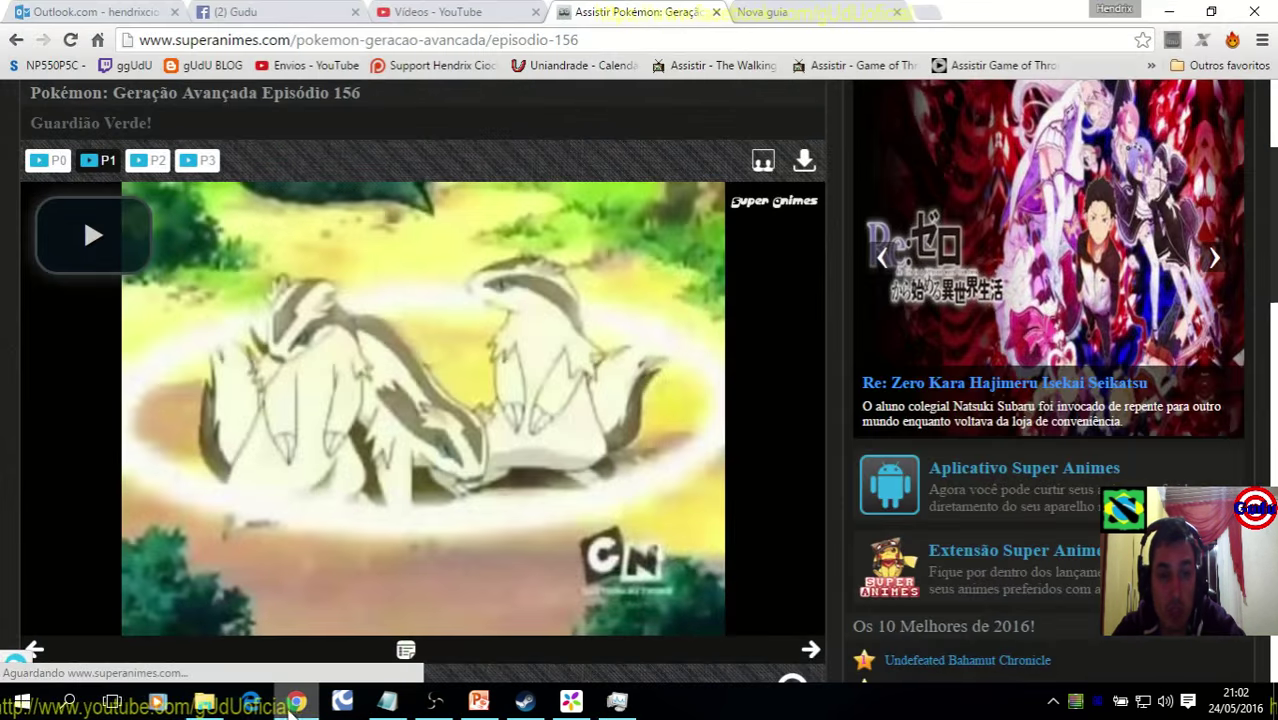
left_click(405, 10)
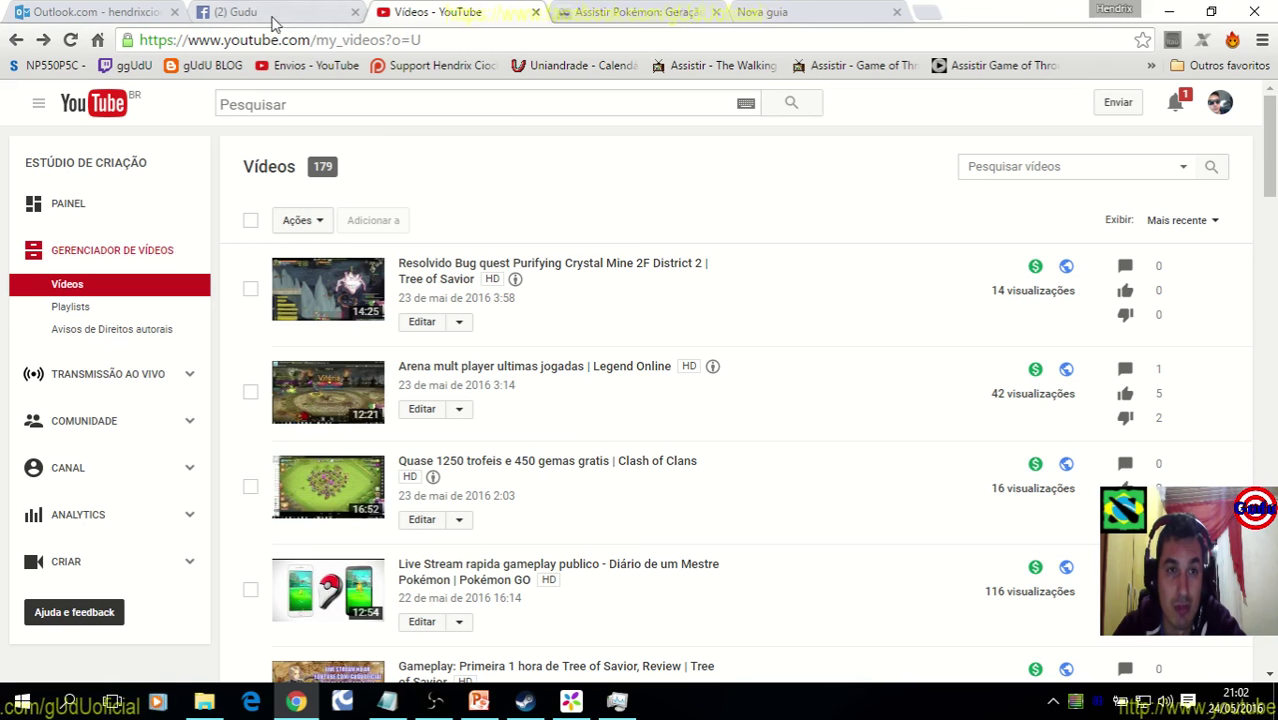
left_click(68, 203)
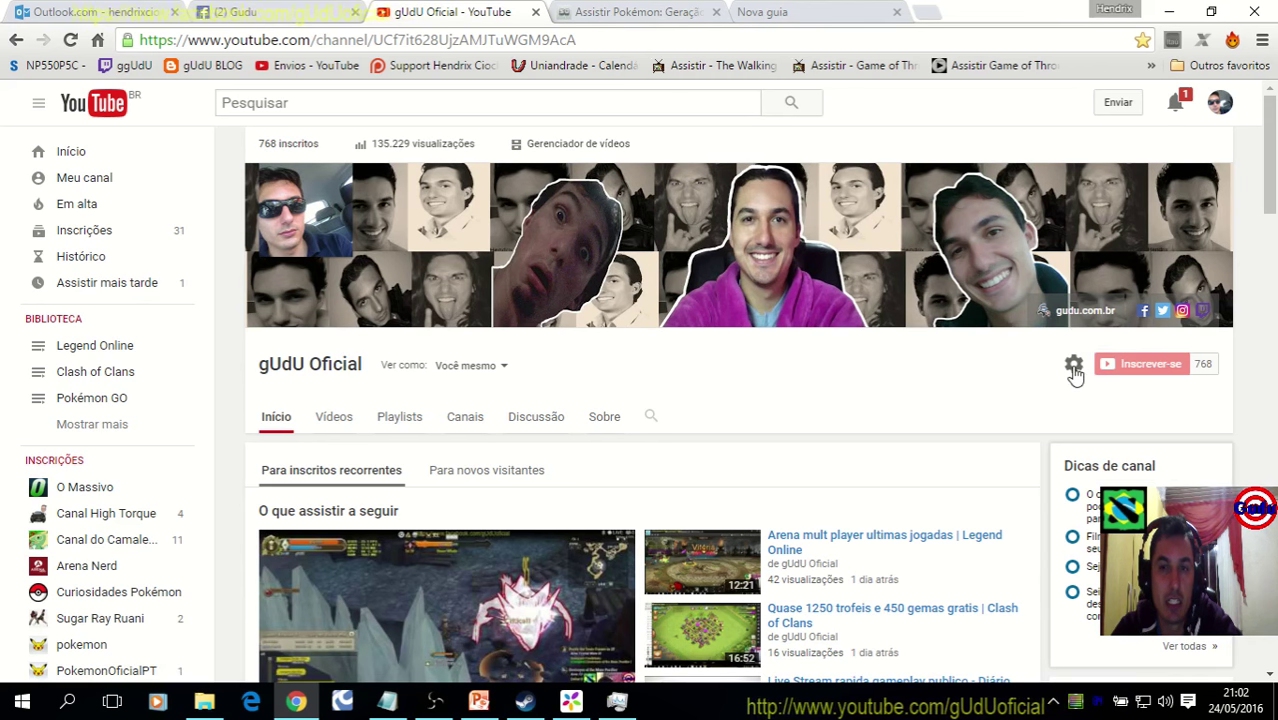
left_click(1073, 364)
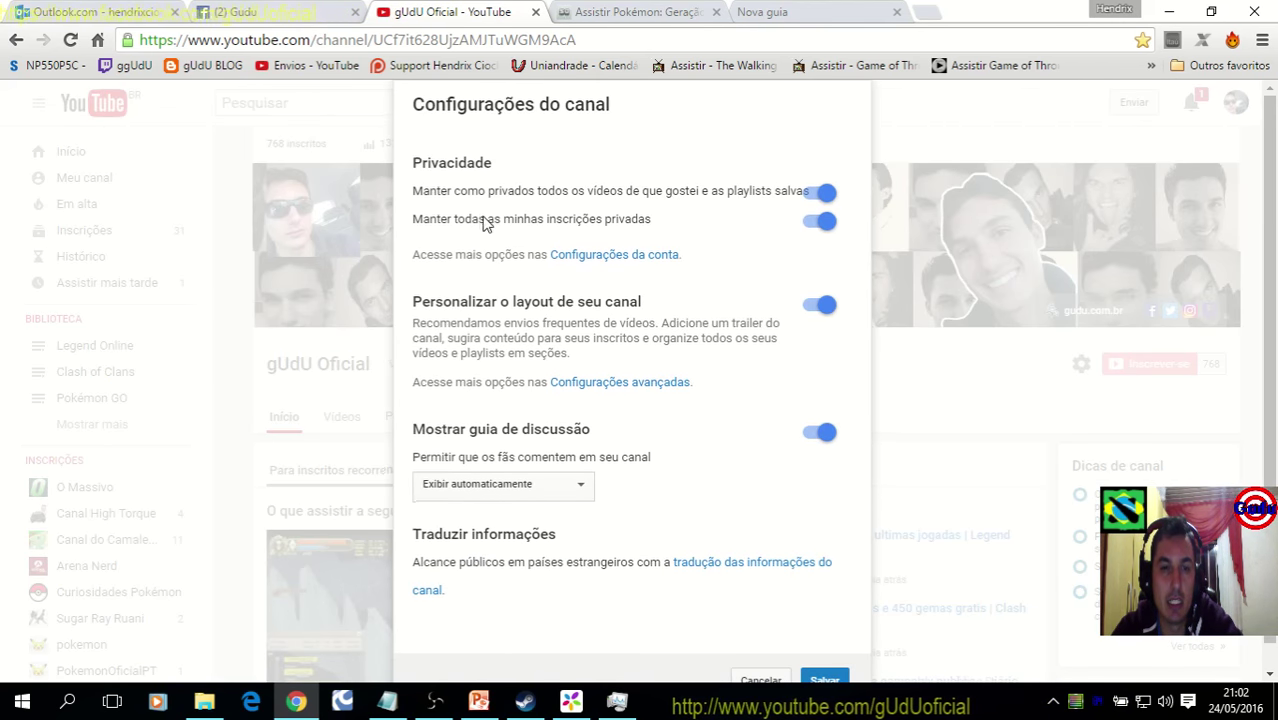
left_click(761, 678)
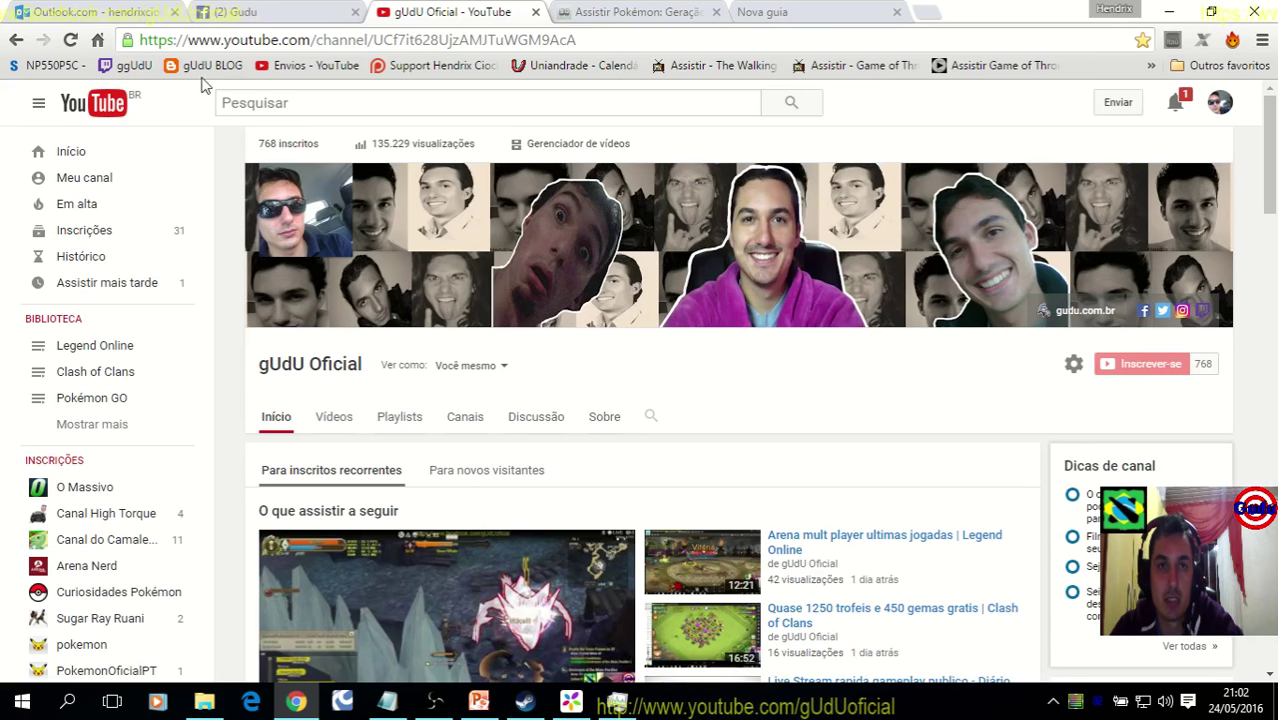
View the Gudu Facebook page and the YouTube channel again, and minimize the browser
left_click(288, 11)
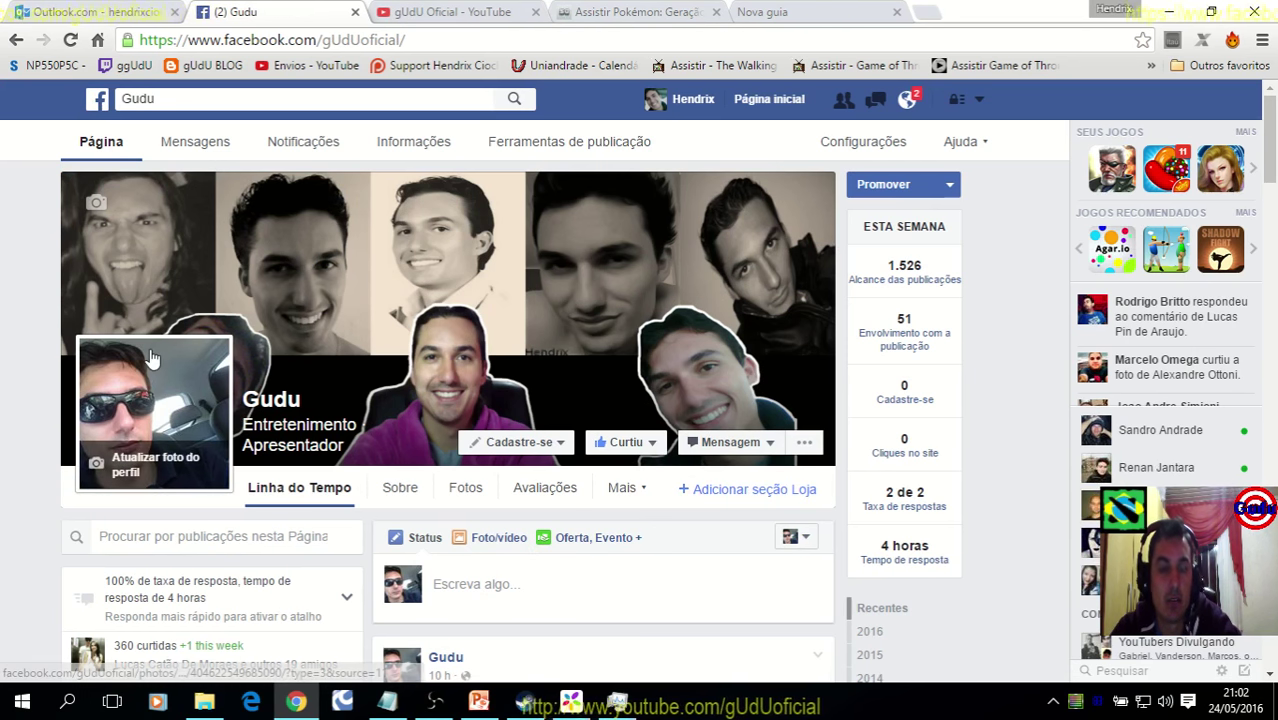
mouse_move(655, 453)
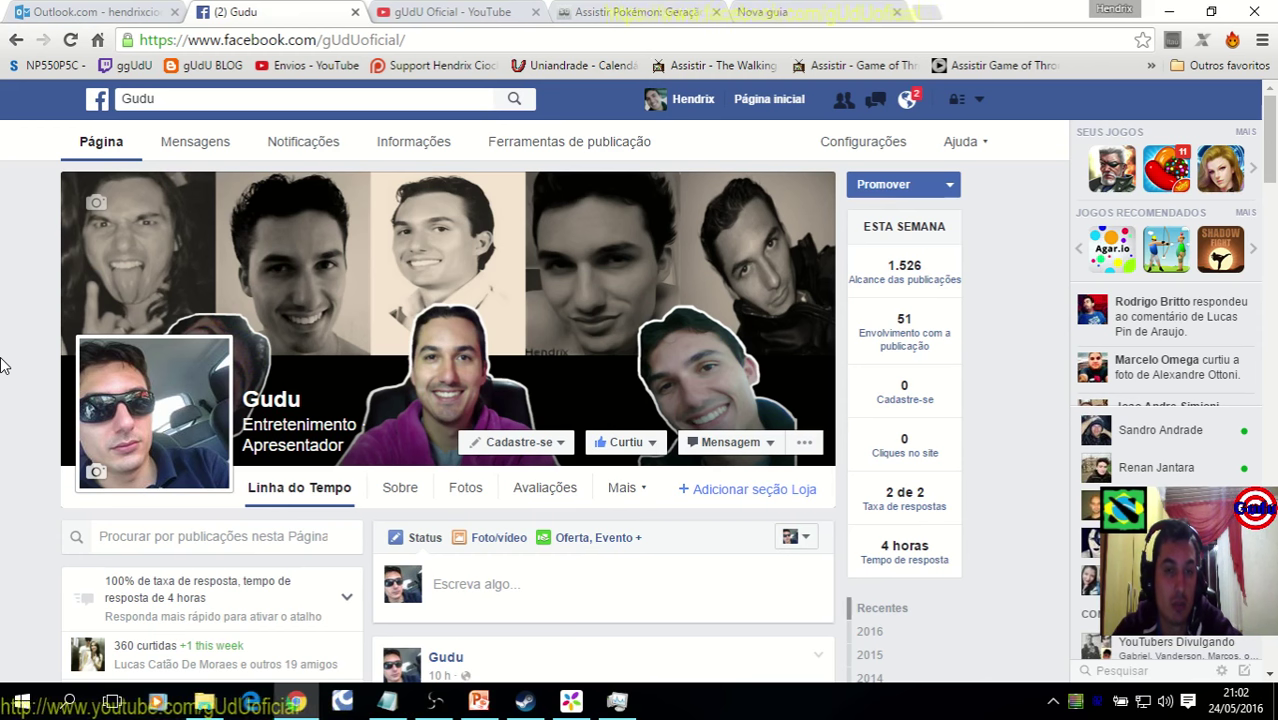
left_click(427, 11)
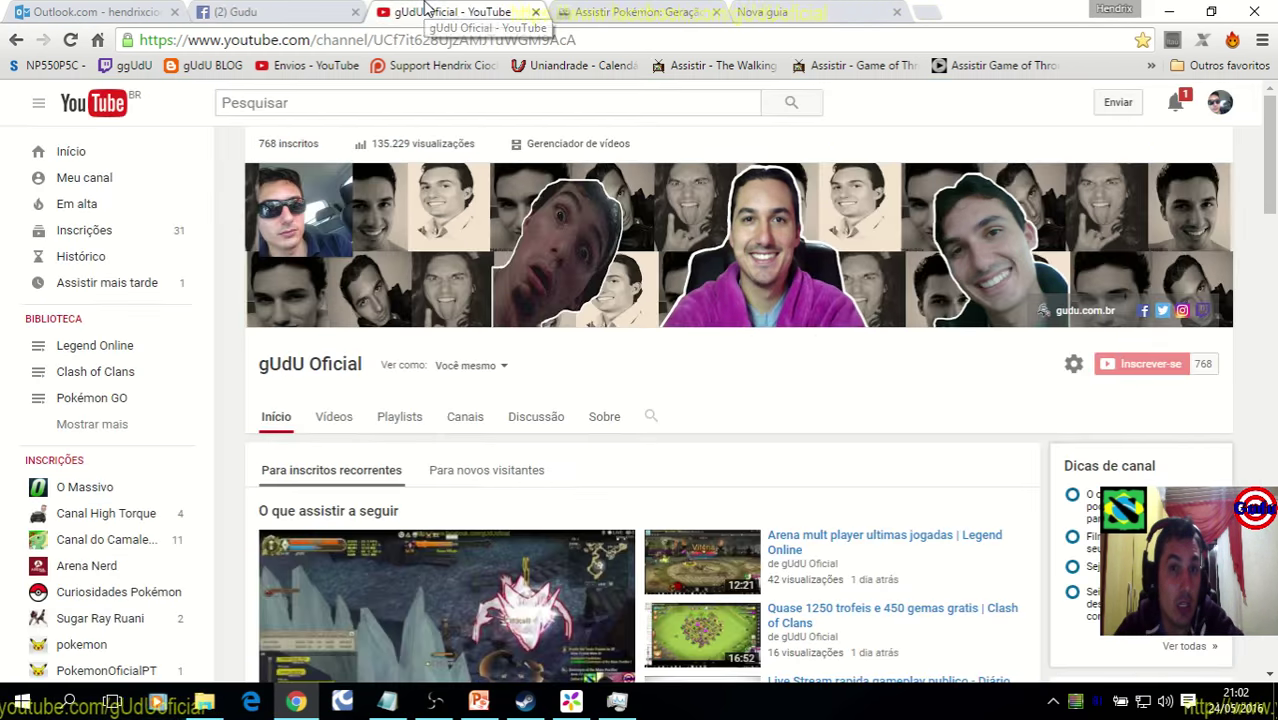
left_click(1165, 11)
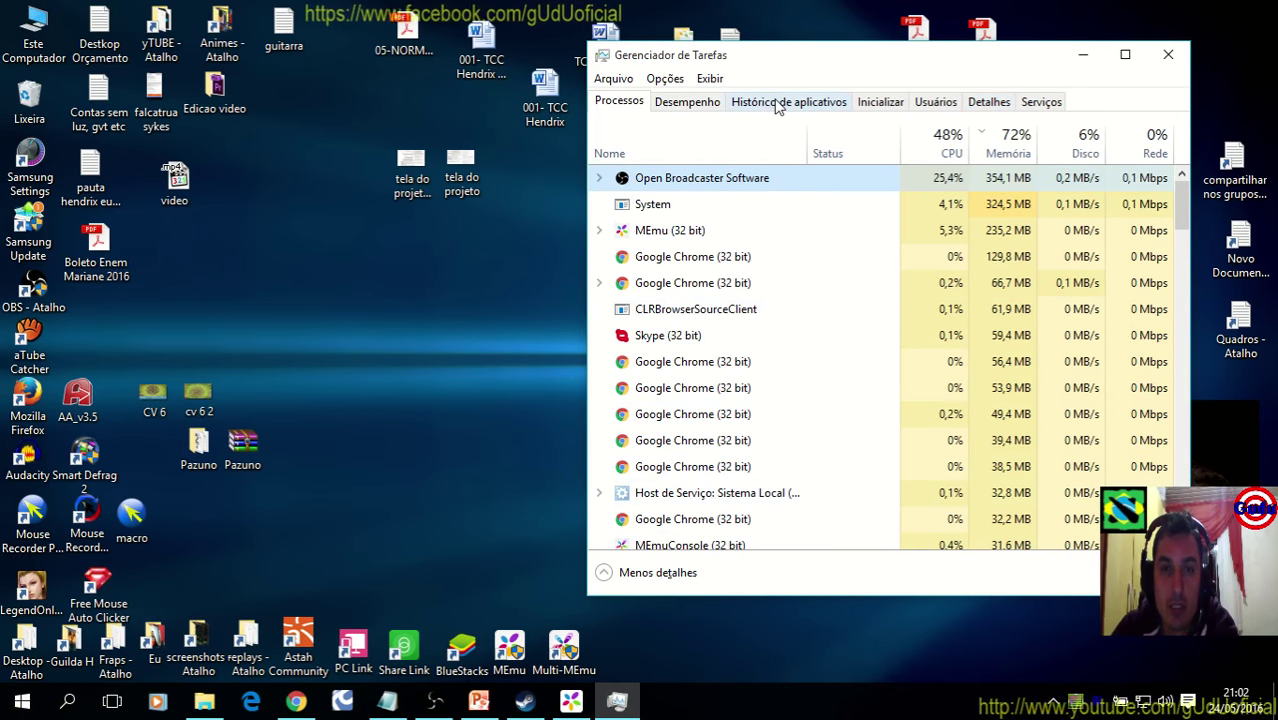
Open the Windows Services console from the WSearch entry in Task Manager's list of services
left_click(1040, 102)
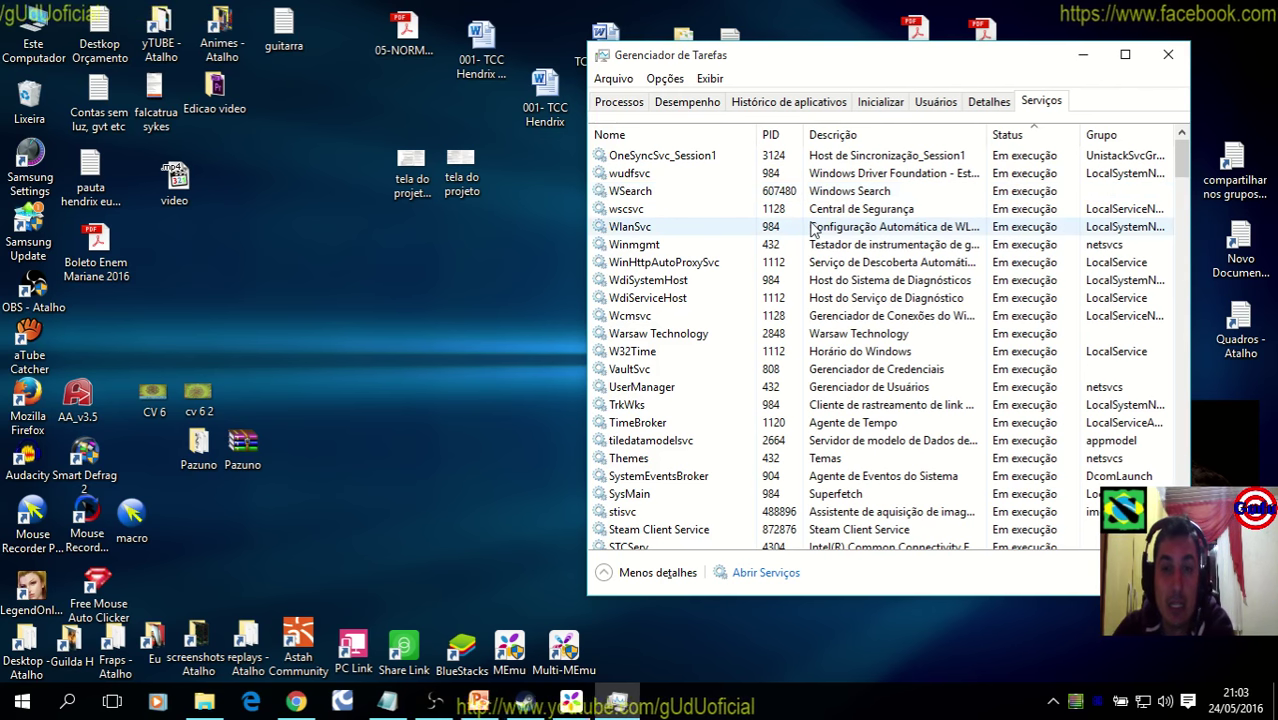
right_click(895, 193)
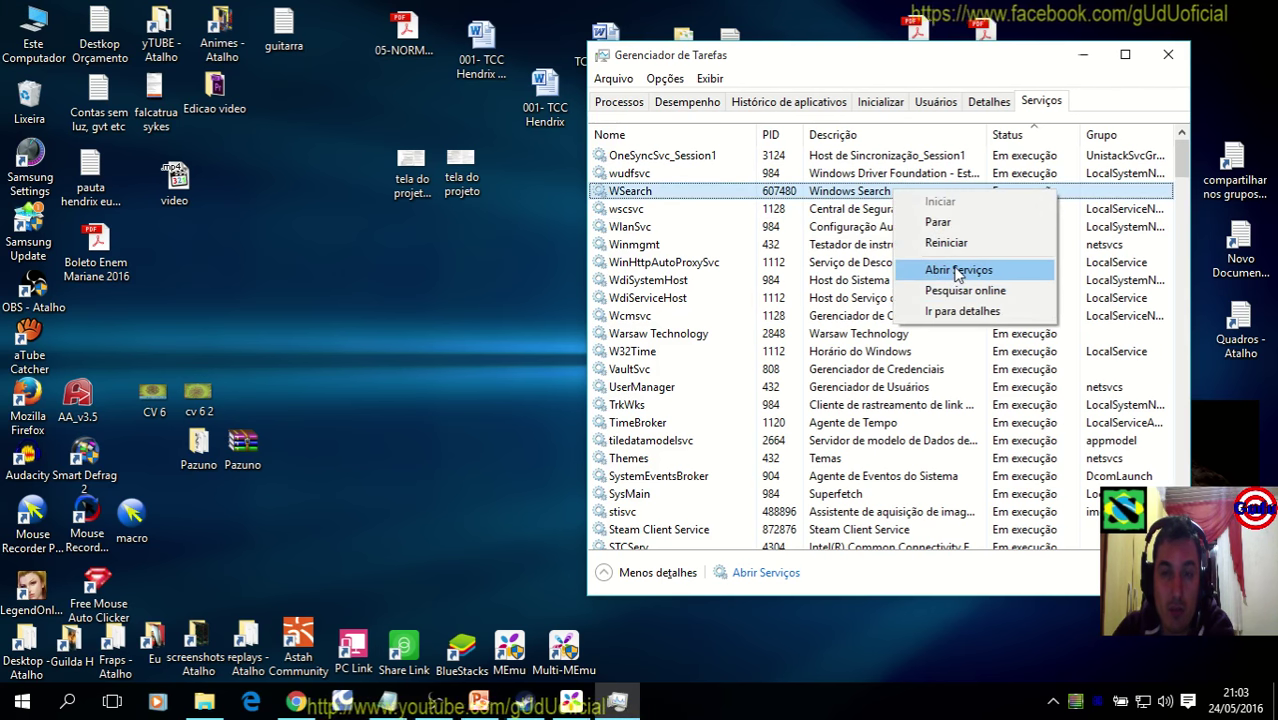
left_click(958, 271)
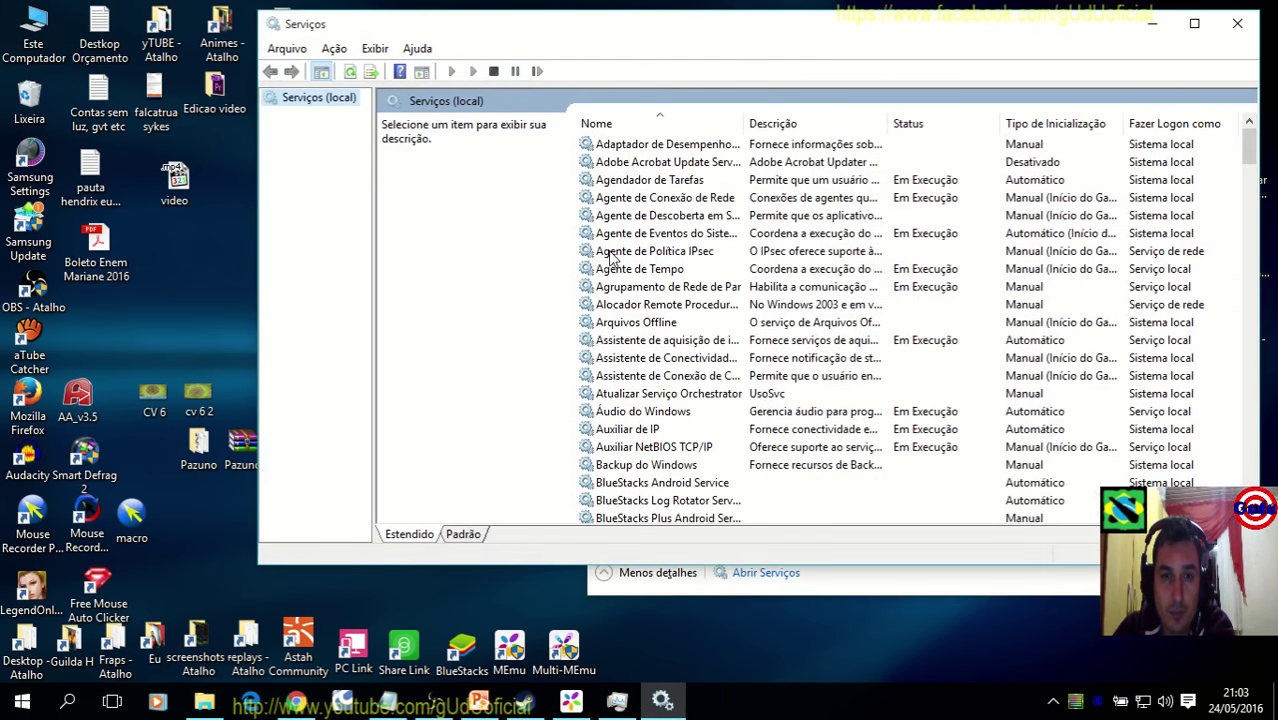
Check the startup type options in the Windows Update service's properties and cancel the dialog
scroll(735, 256, "down", 20)
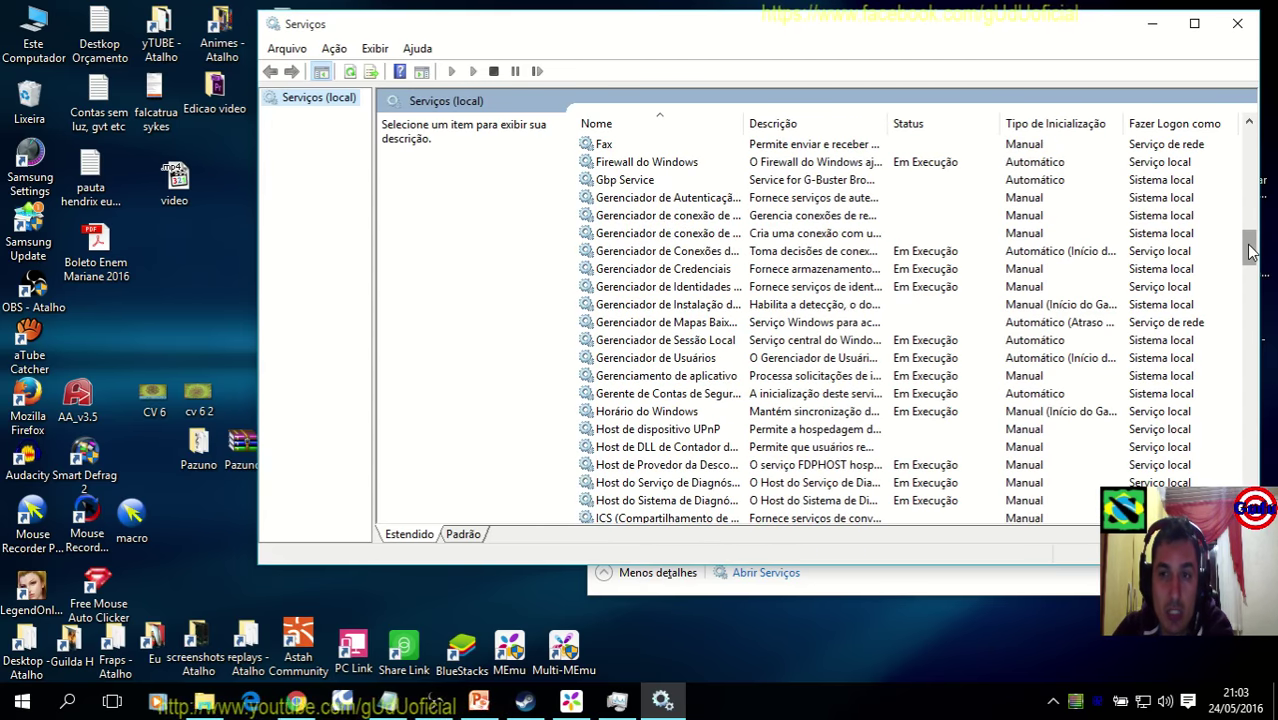
left_click_drag(1250, 252, 1250, 485)
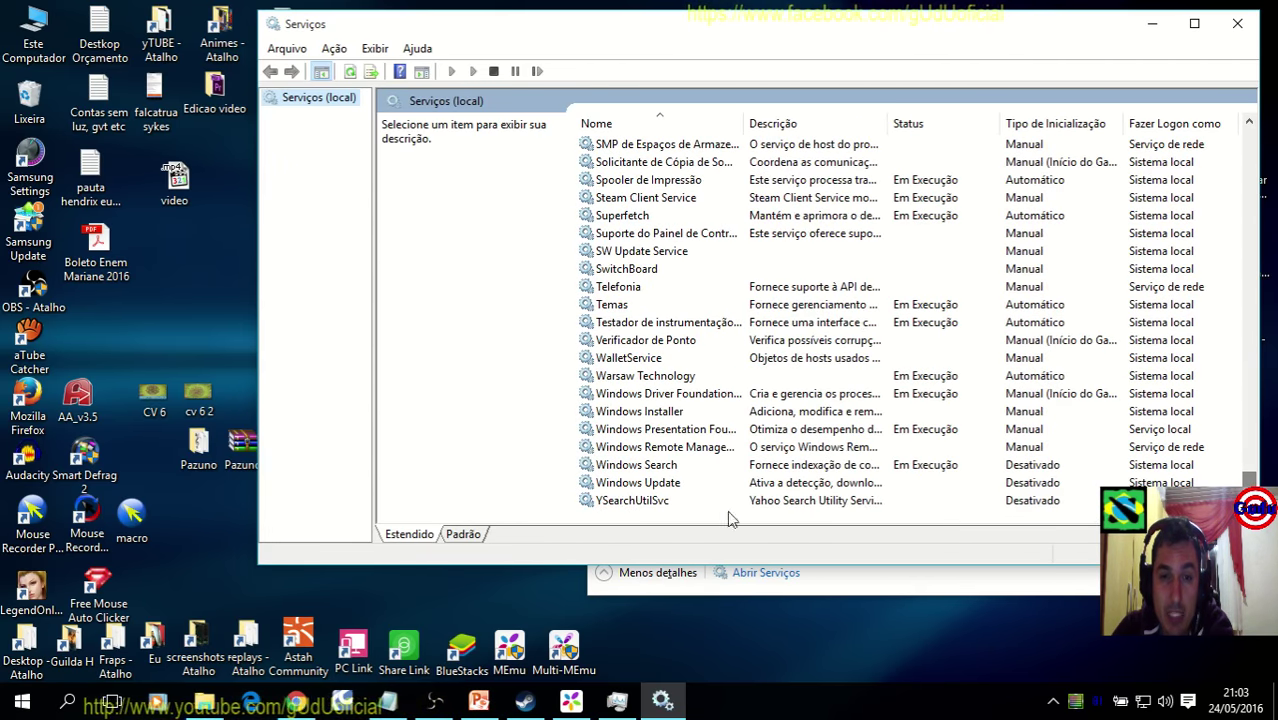
left_click(671, 486)
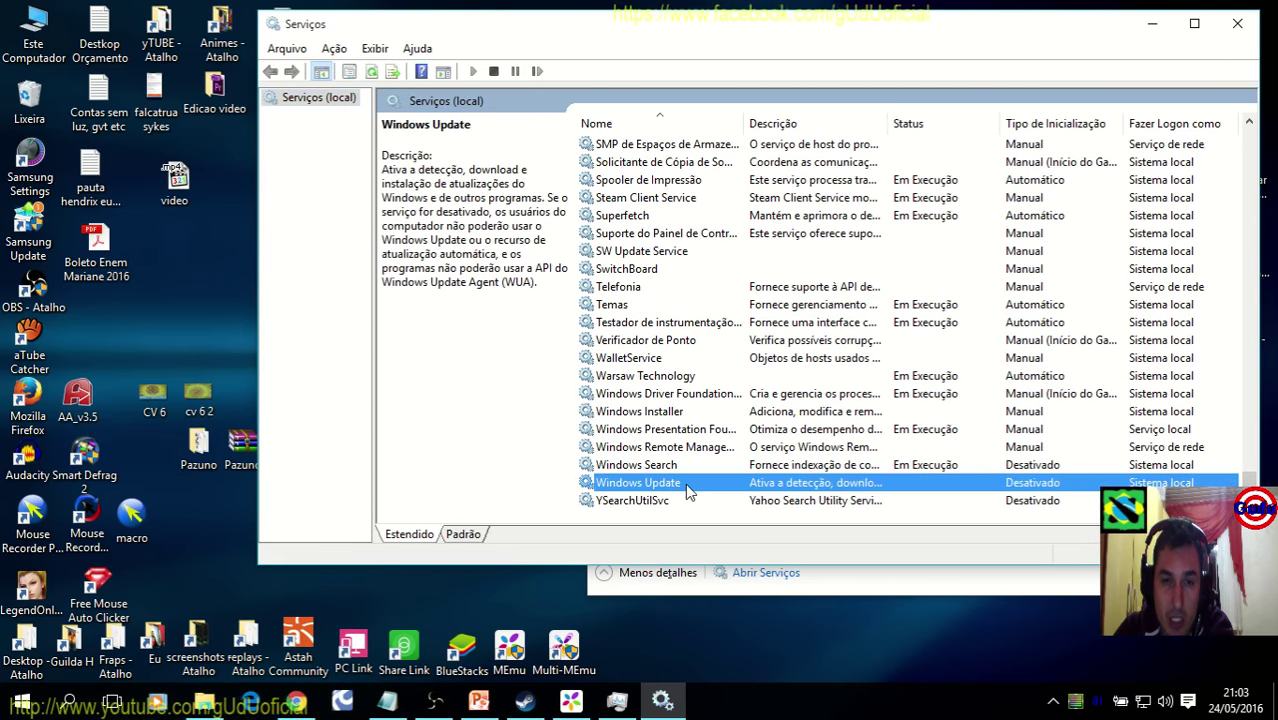
double_click(685, 483)
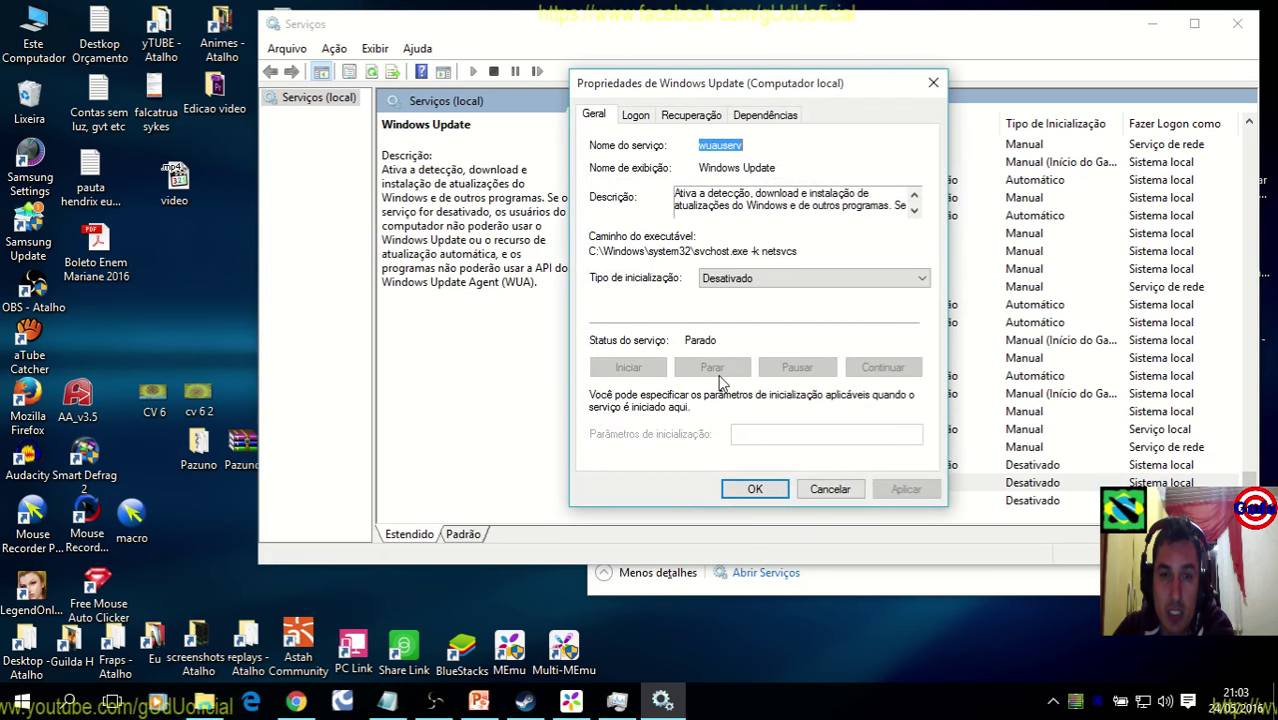
left_click(745, 279)
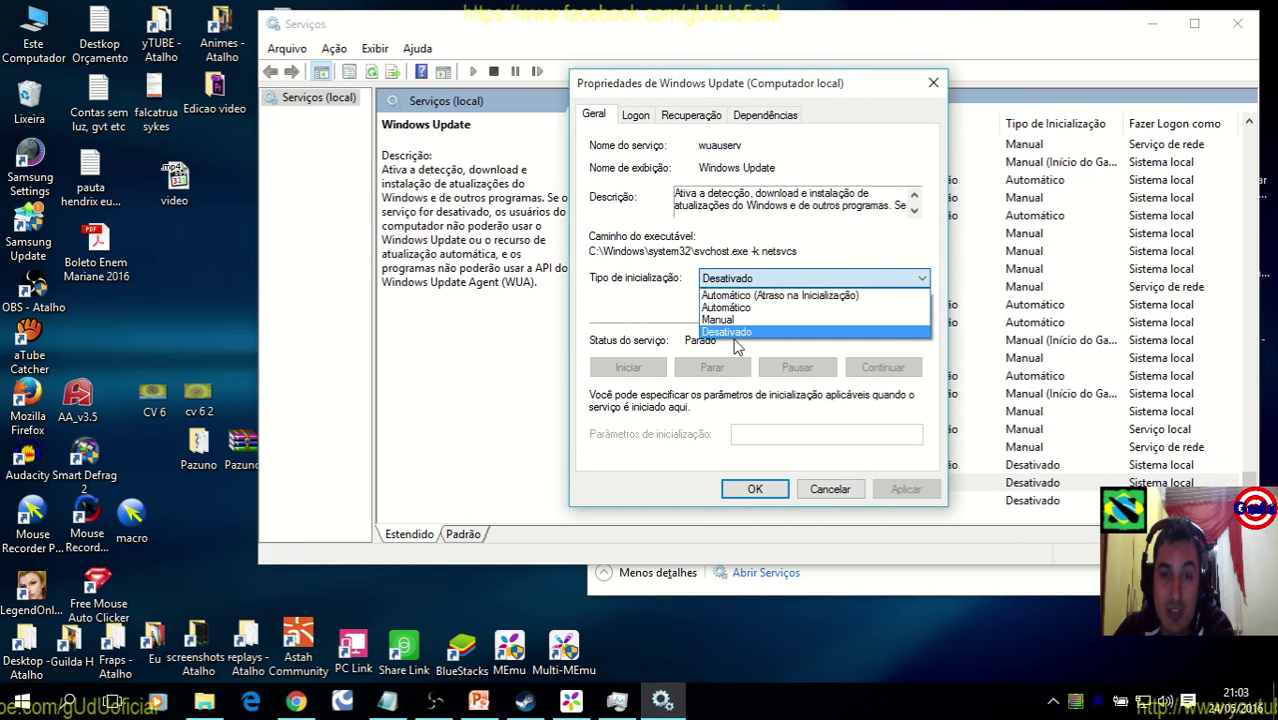
left_click(828, 491)
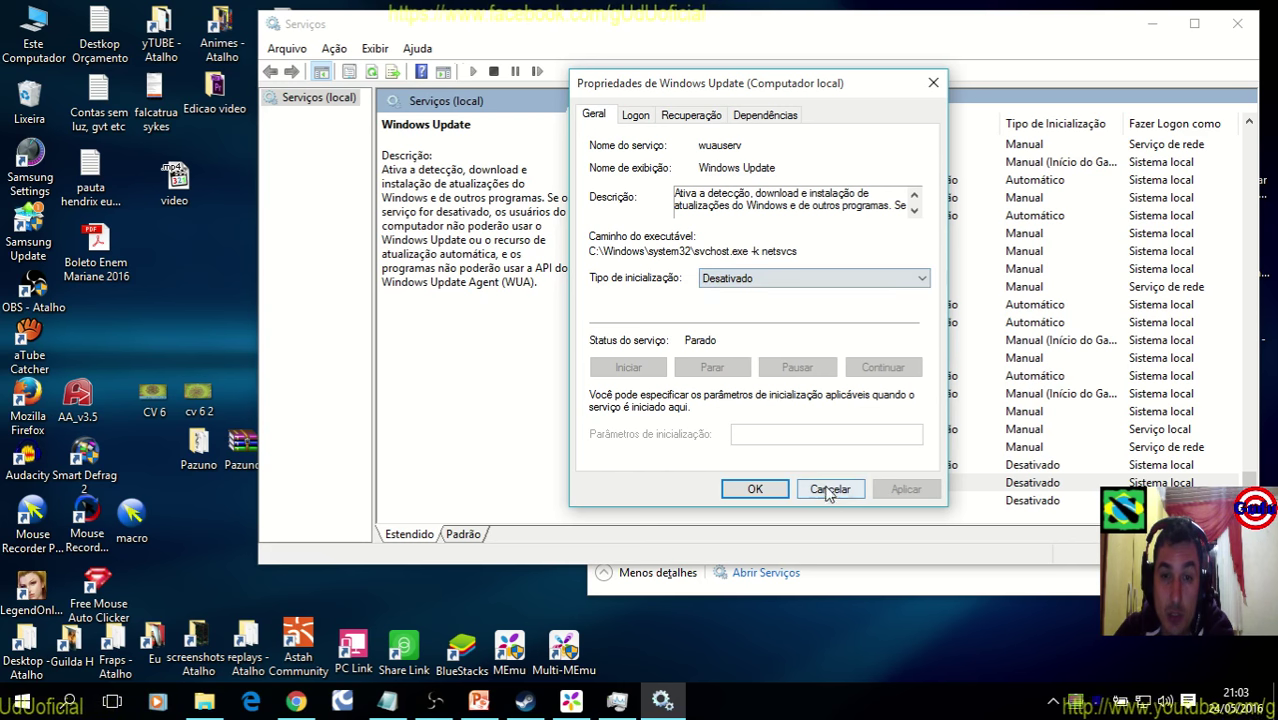
left_click(807, 491)
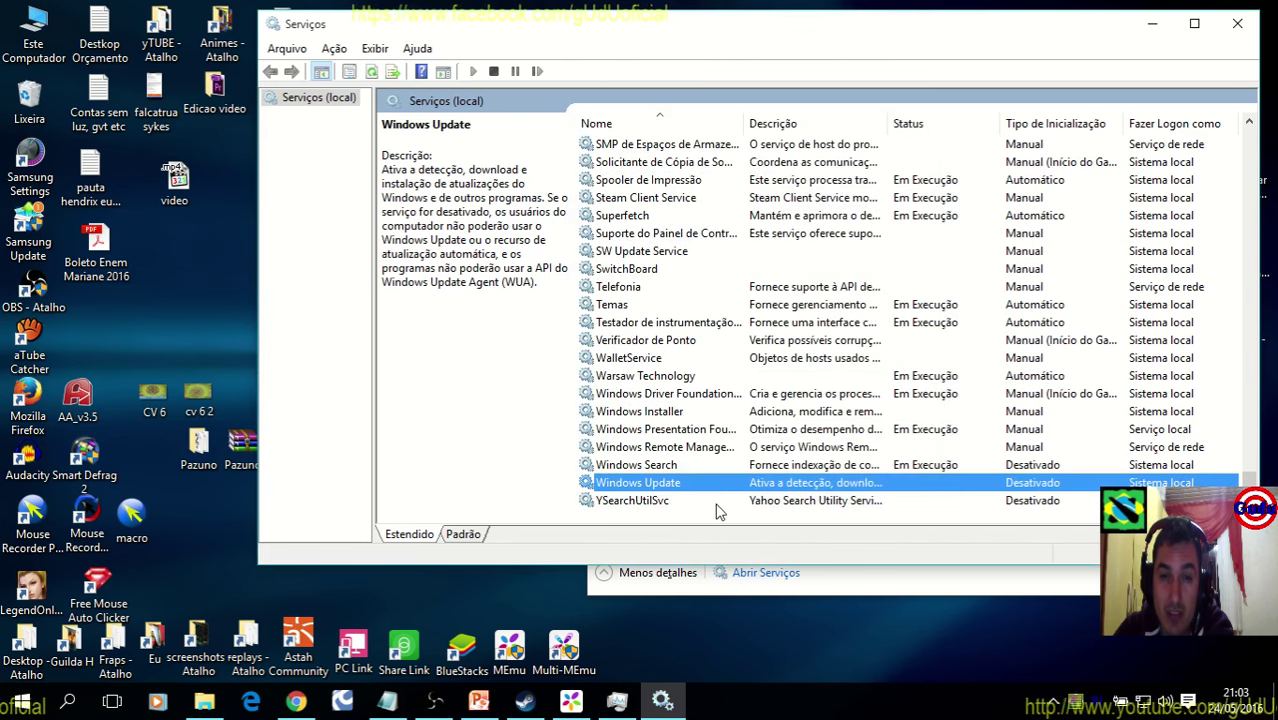
Stop the Windows Search service from its properties and close the dialog
left_click(669, 466)
right_click(709, 471)
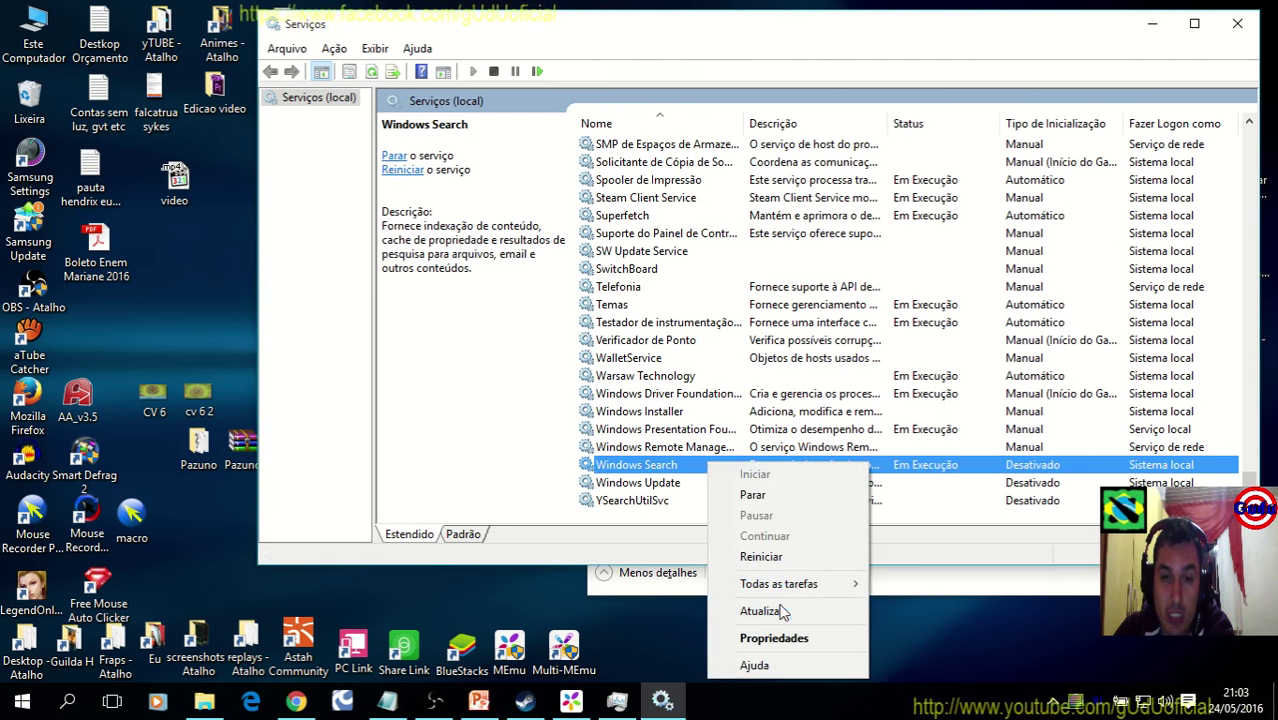
left_click(793, 638)
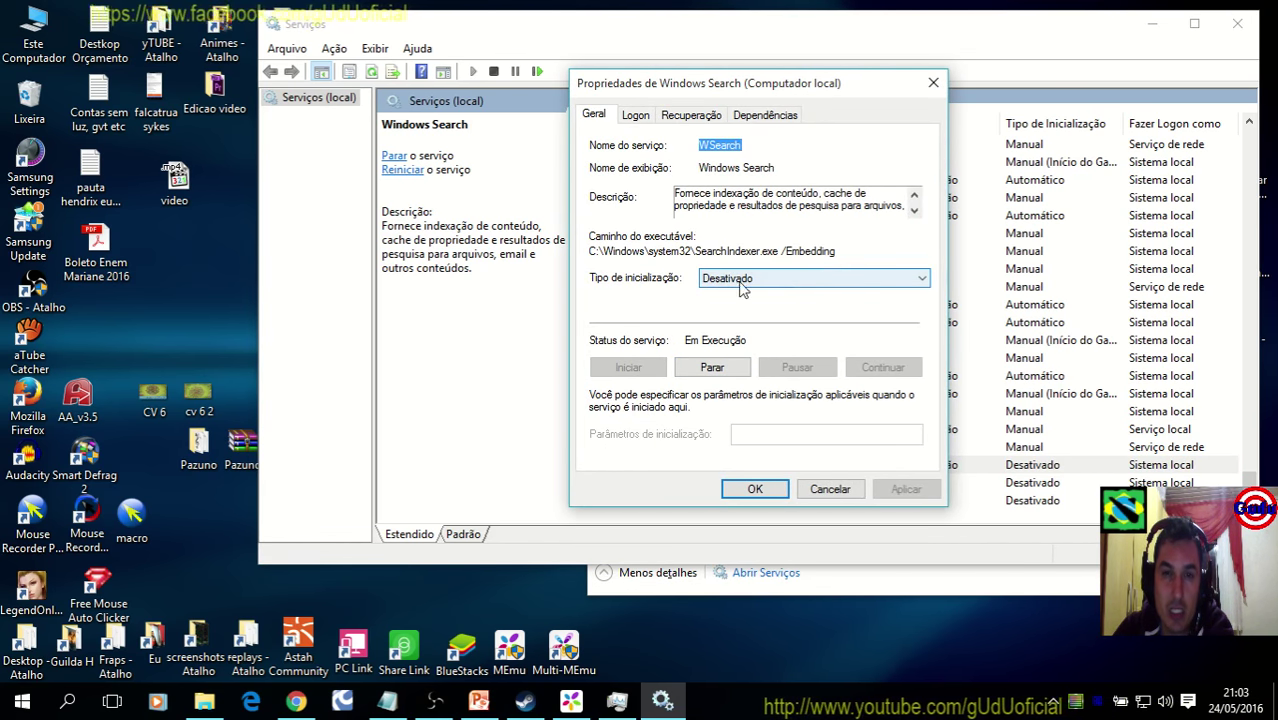
left_click(711, 368)
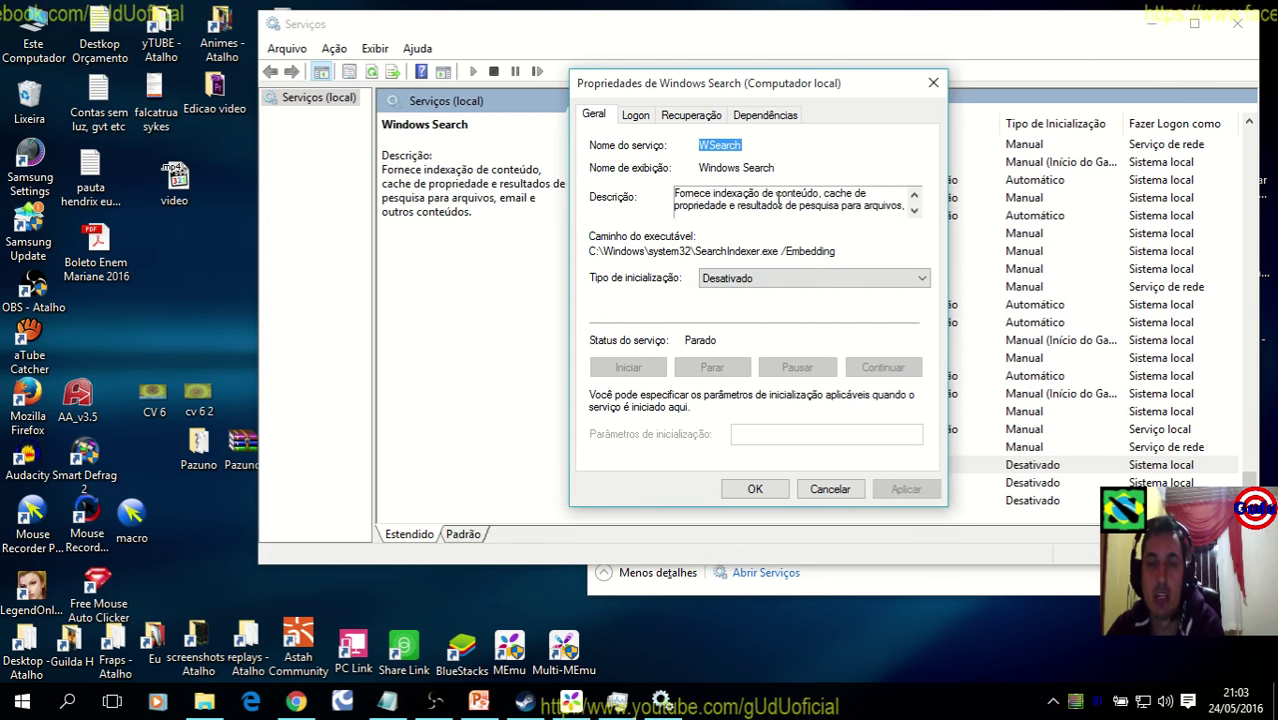
left_click(826, 489)
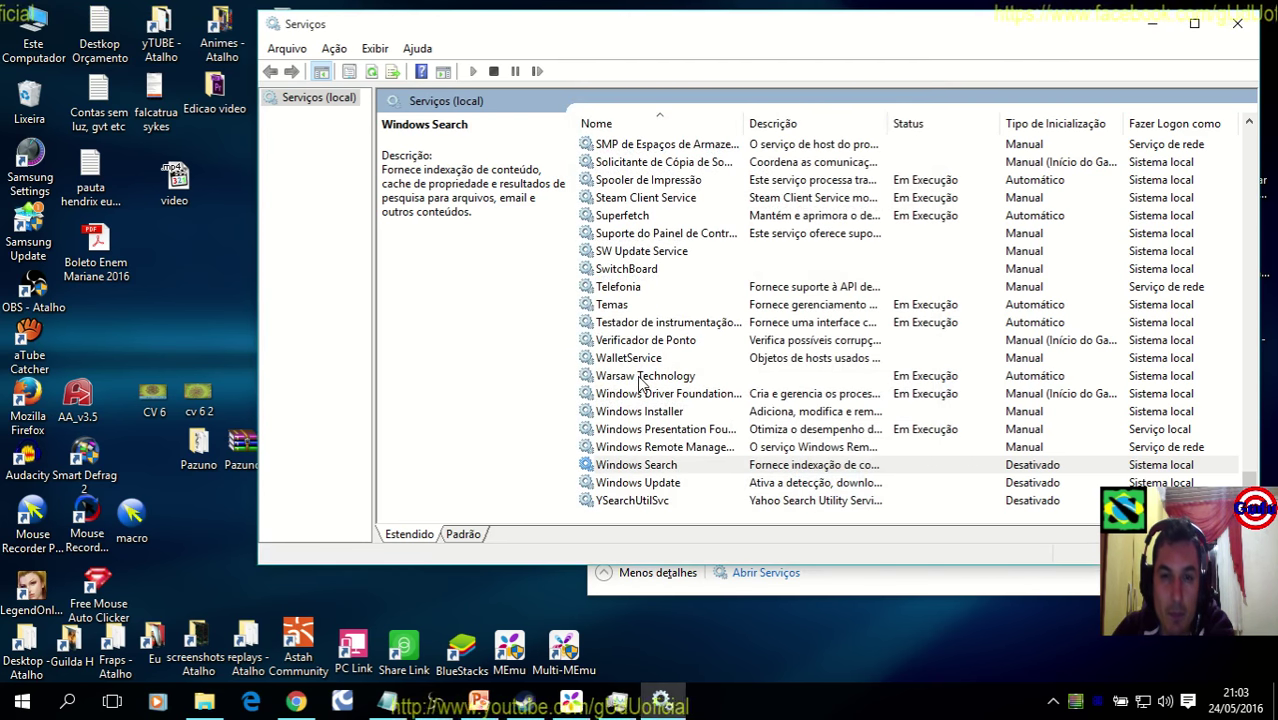
Try the Manual and Desativado startup types in the Superfetch service's properties and cancel the dialog
left_click(700, 377)
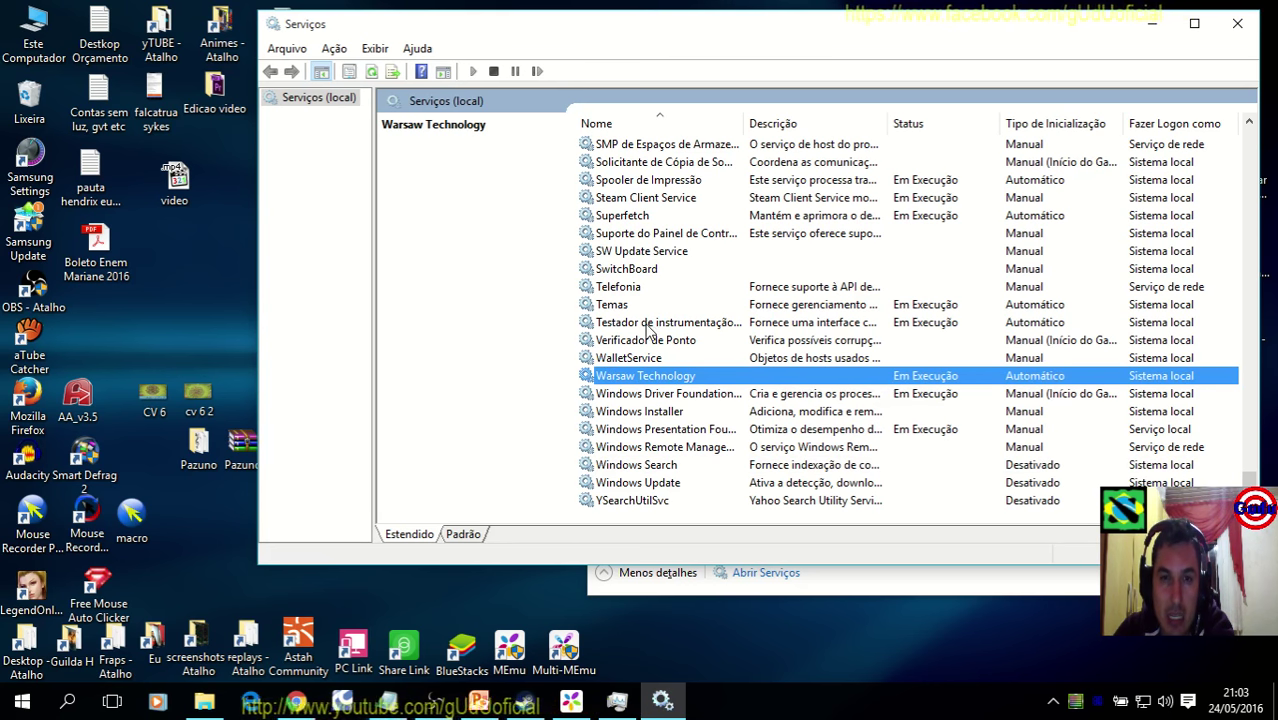
left_click(676, 216)
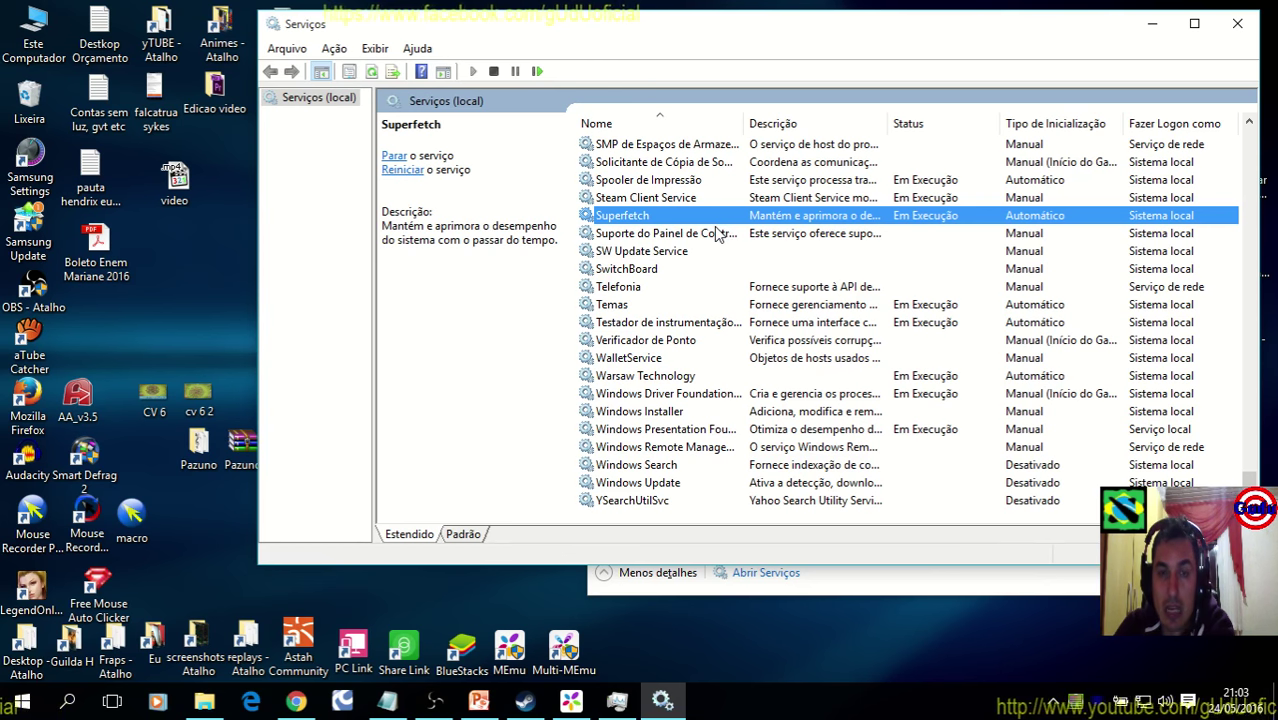
right_click(853, 217)
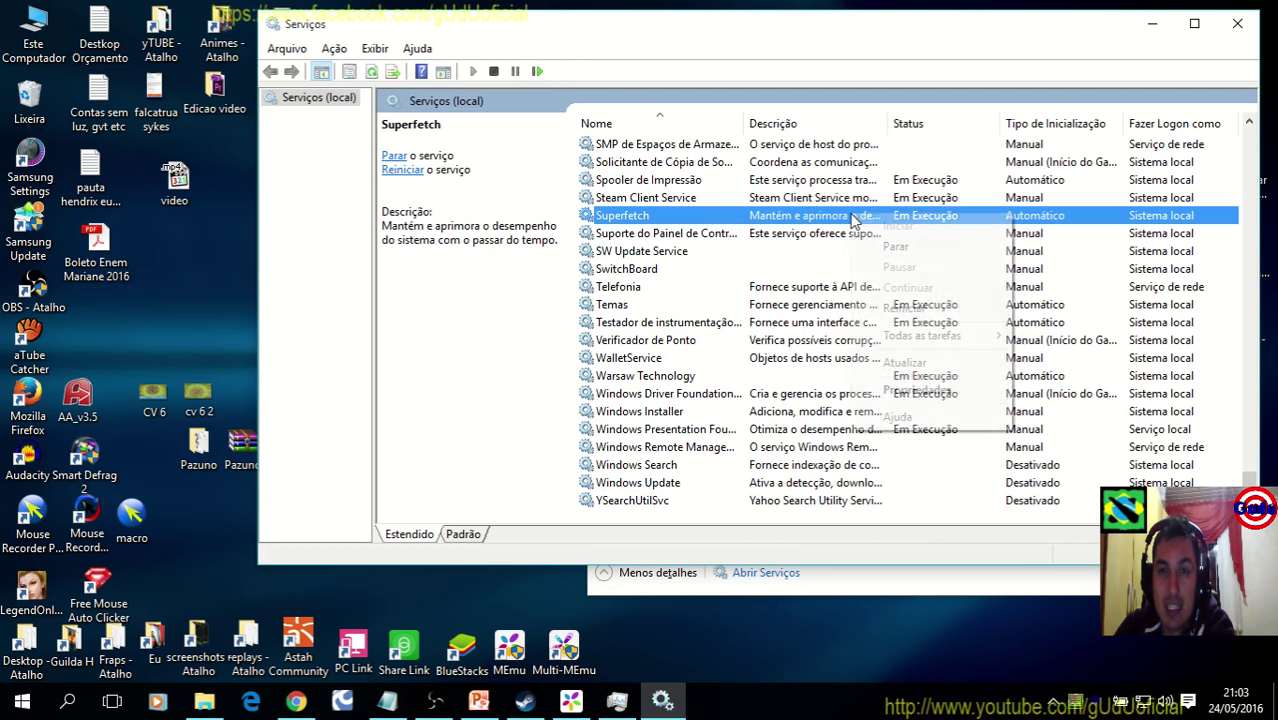
left_click(914, 390)
left_click(760, 278)
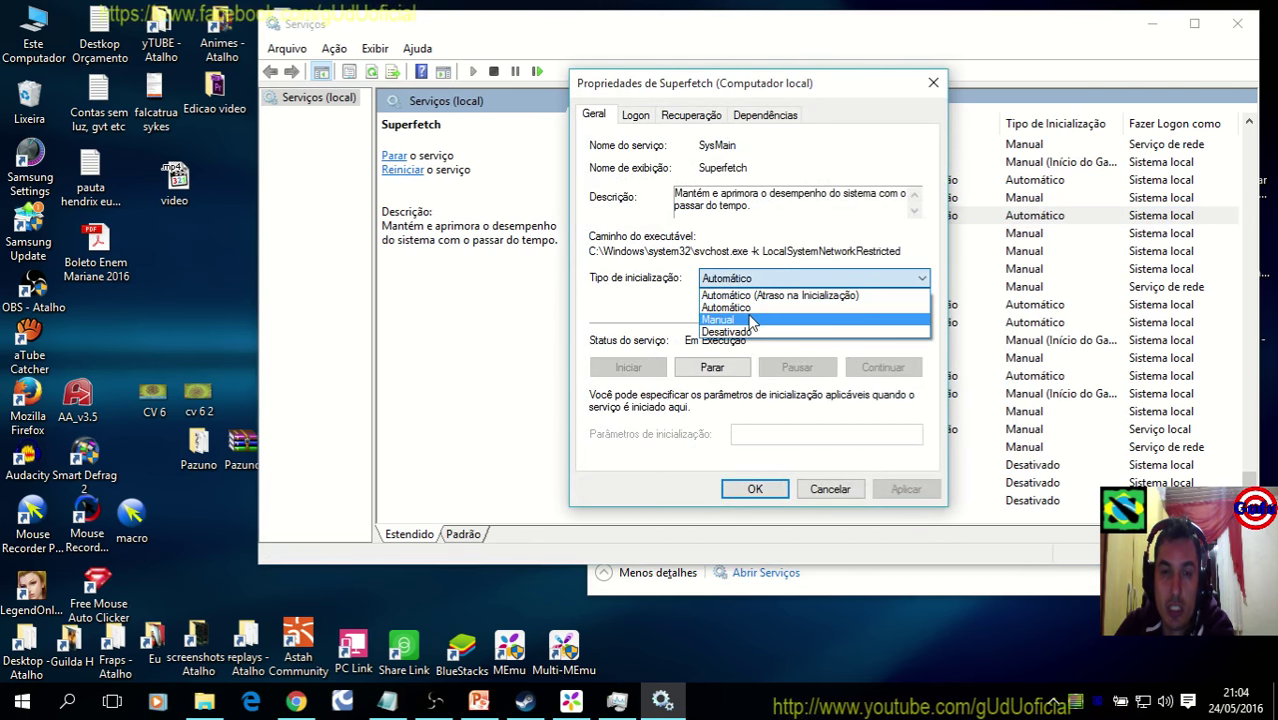
left_click(752, 320)
left_click(760, 277)
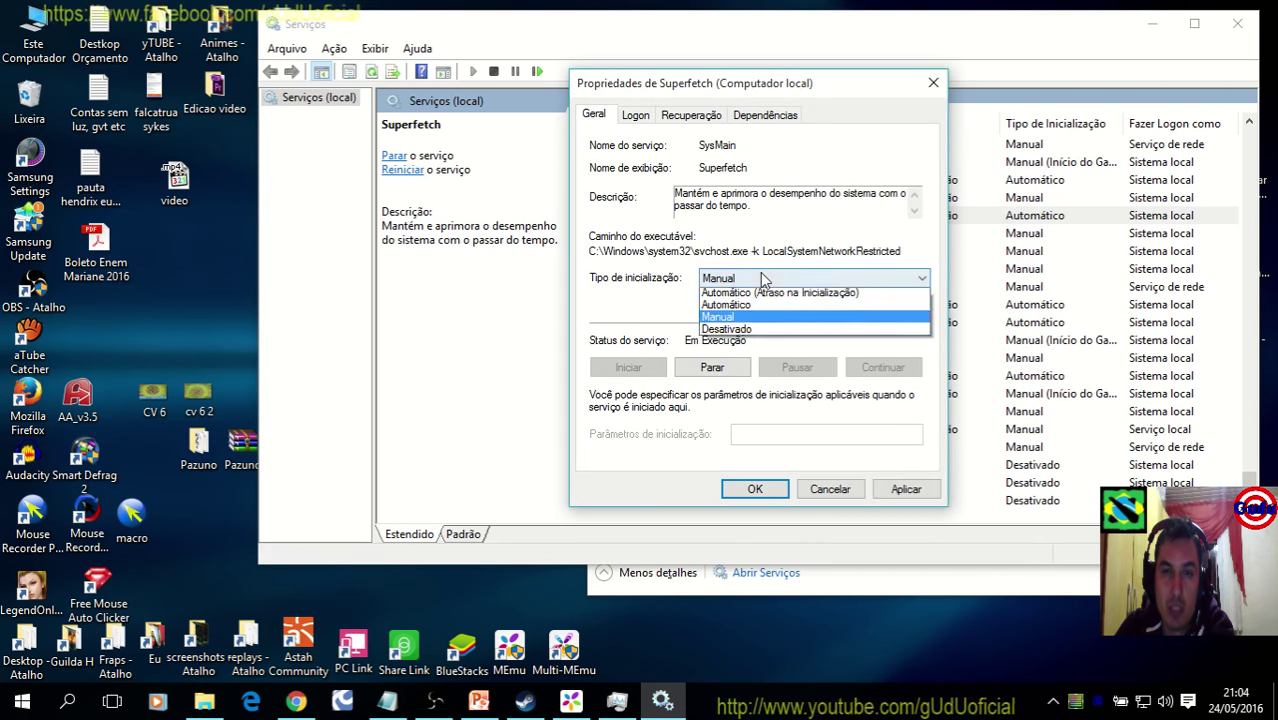
left_click(736, 333)
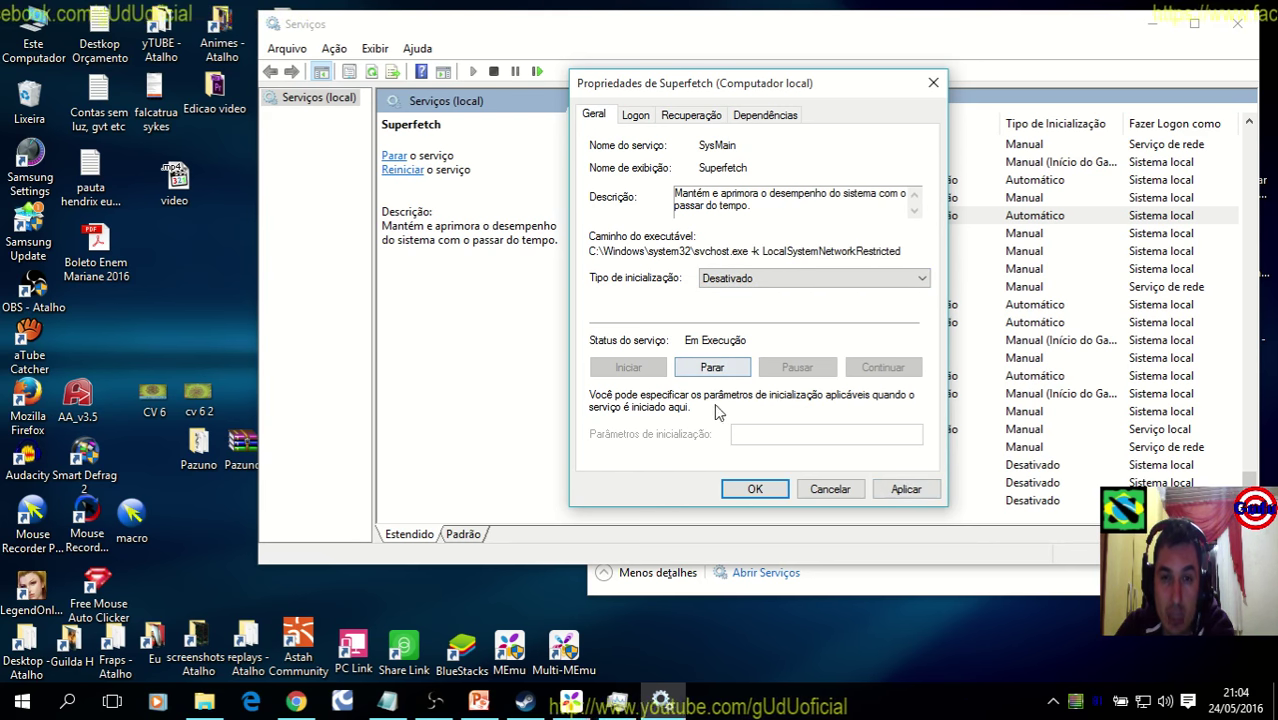
left_click(829, 488)
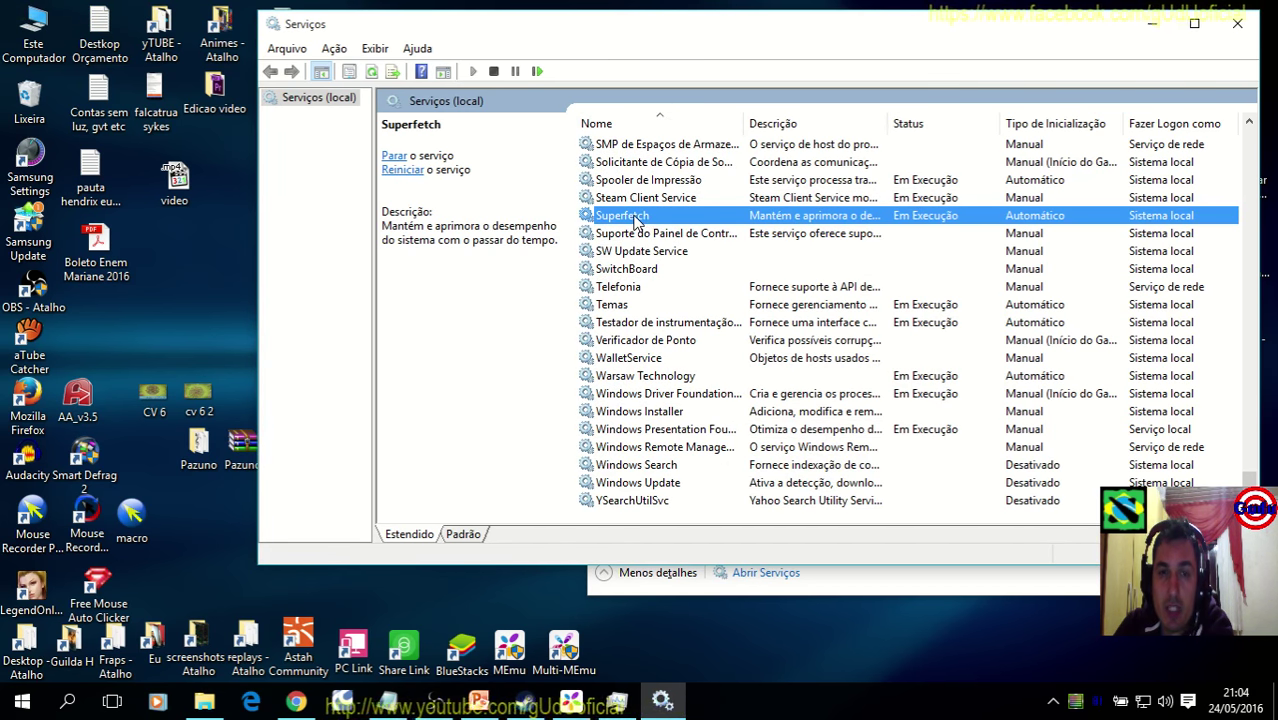
Review the Windows Search and Windows Update entries in the services list
left_click(655, 470)
left_click(669, 483)
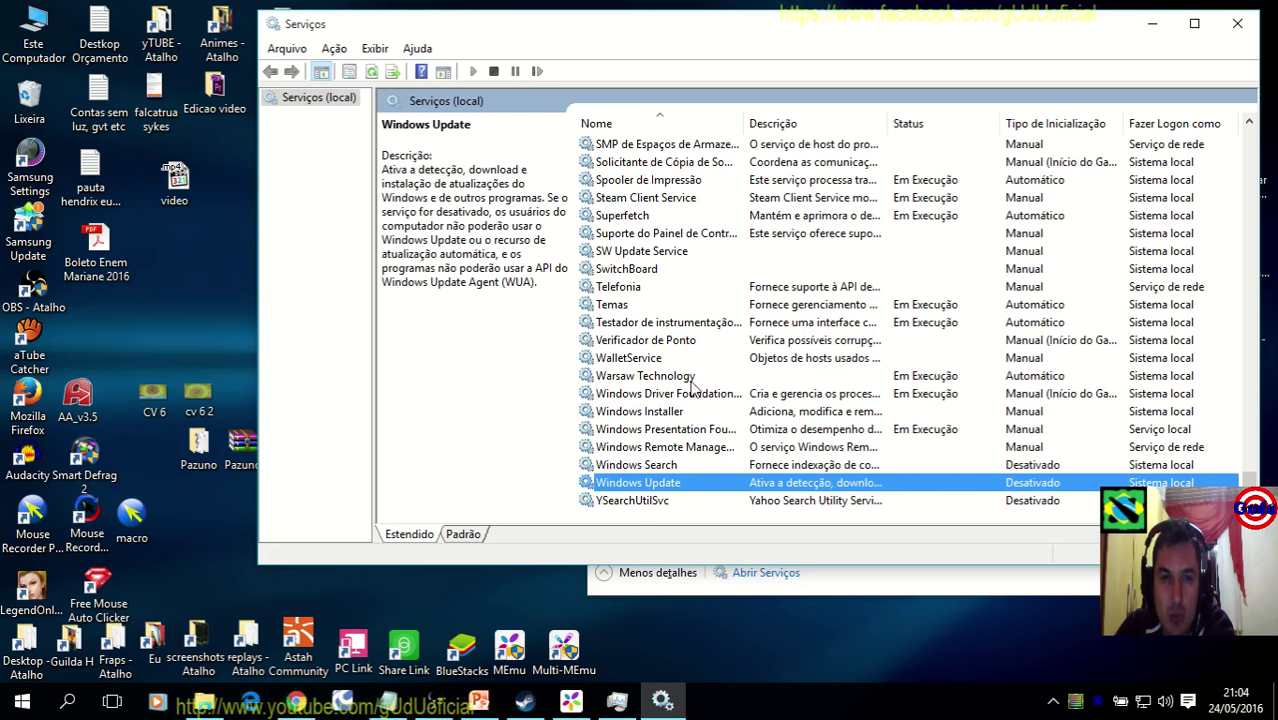
Set the Skype Updater service's startup type to Manual in its properties and apply the change
scroll(692, 385, "up", 4)
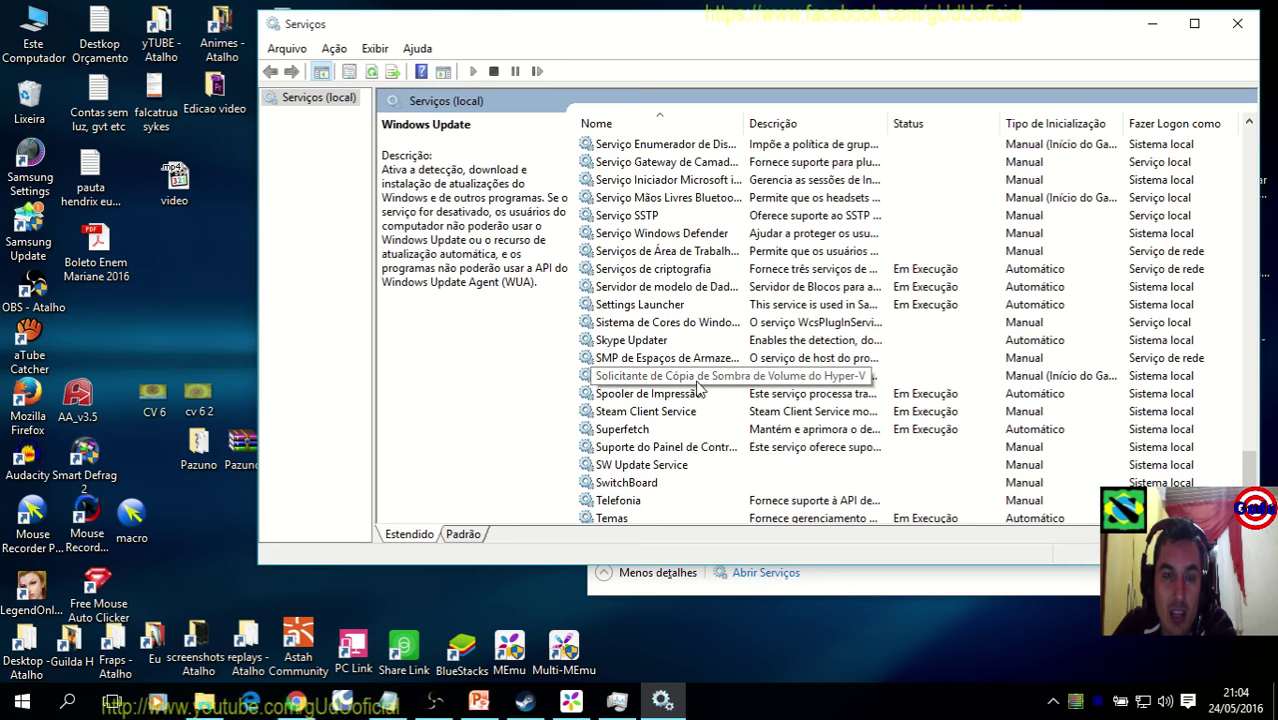
scroll(697, 390, "up", 1)
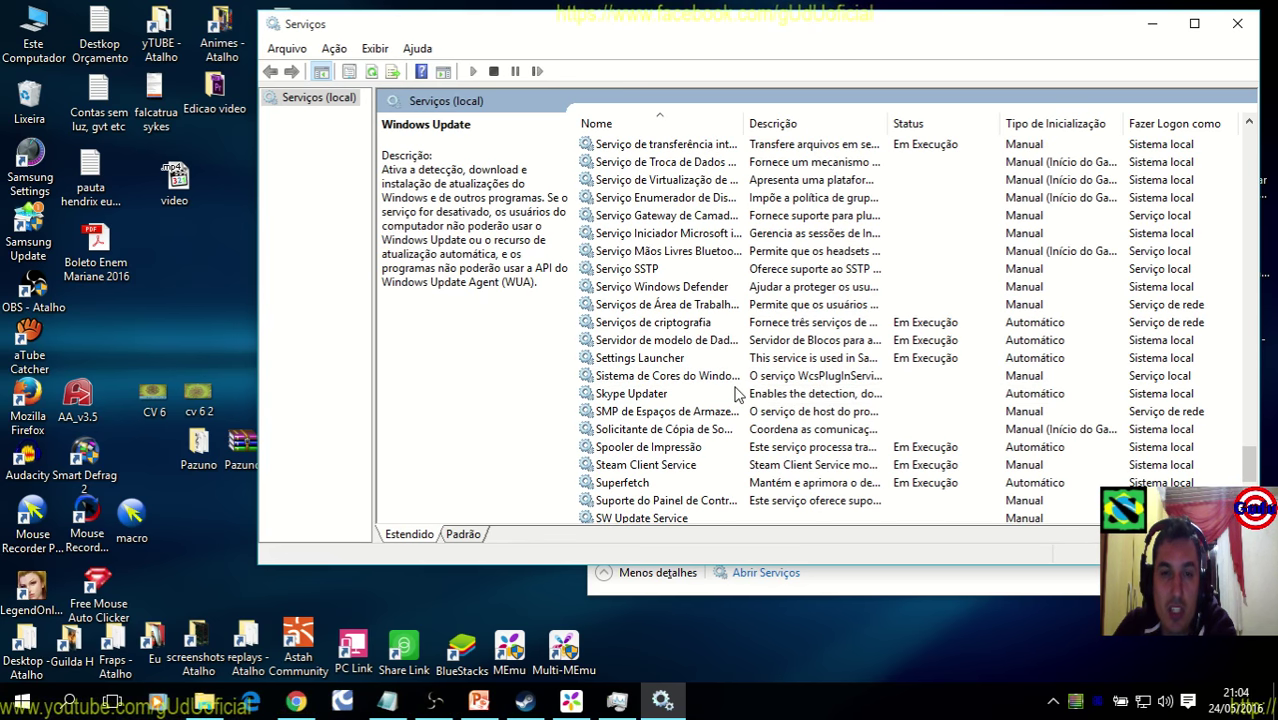
left_click(737, 394)
right_click(780, 393)
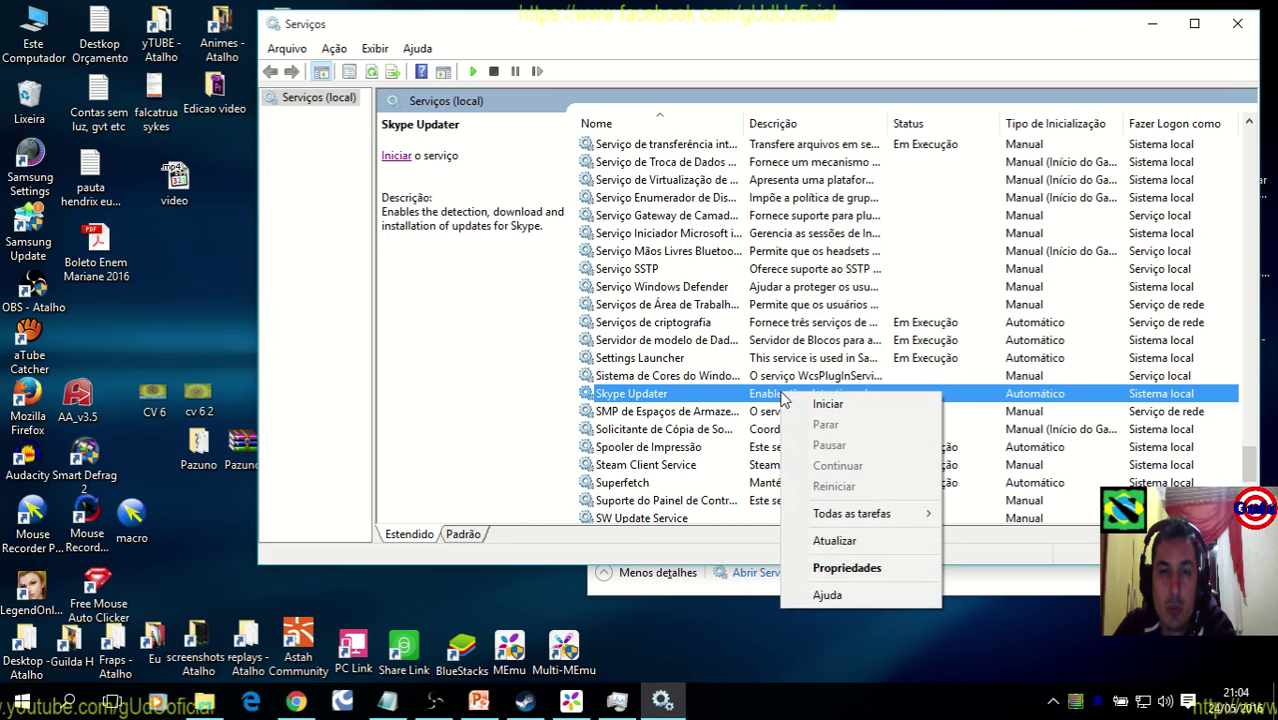
left_click(849, 569)
left_click(814, 278)
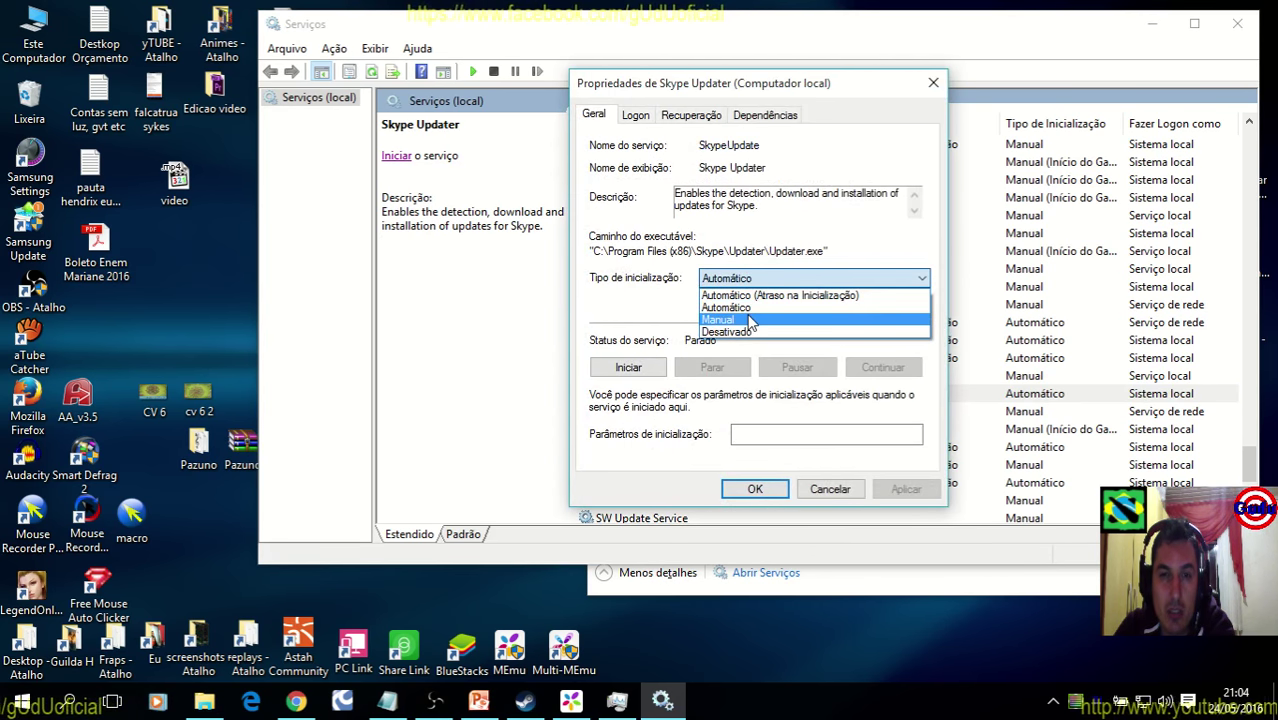
left_click(760, 323)
left_click(897, 490)
left_click(752, 489)
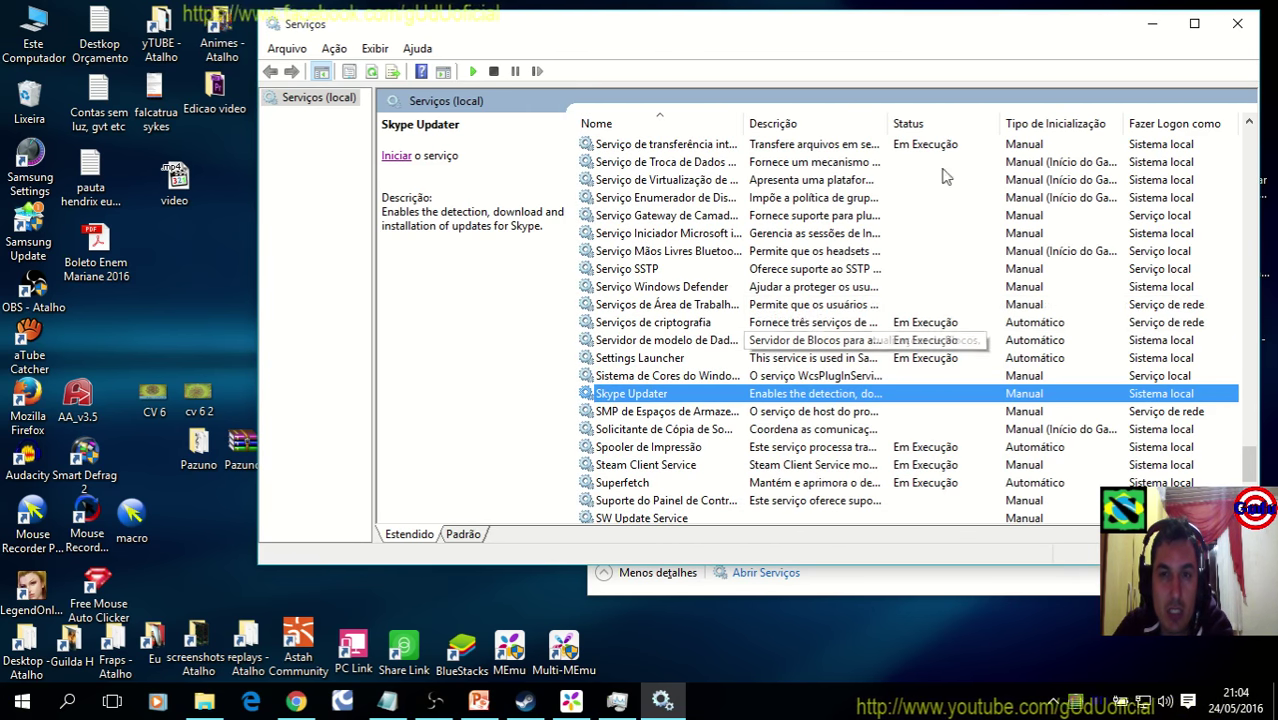
Sort the services by status and stop the running Steam Client Service
left_click(941, 123)
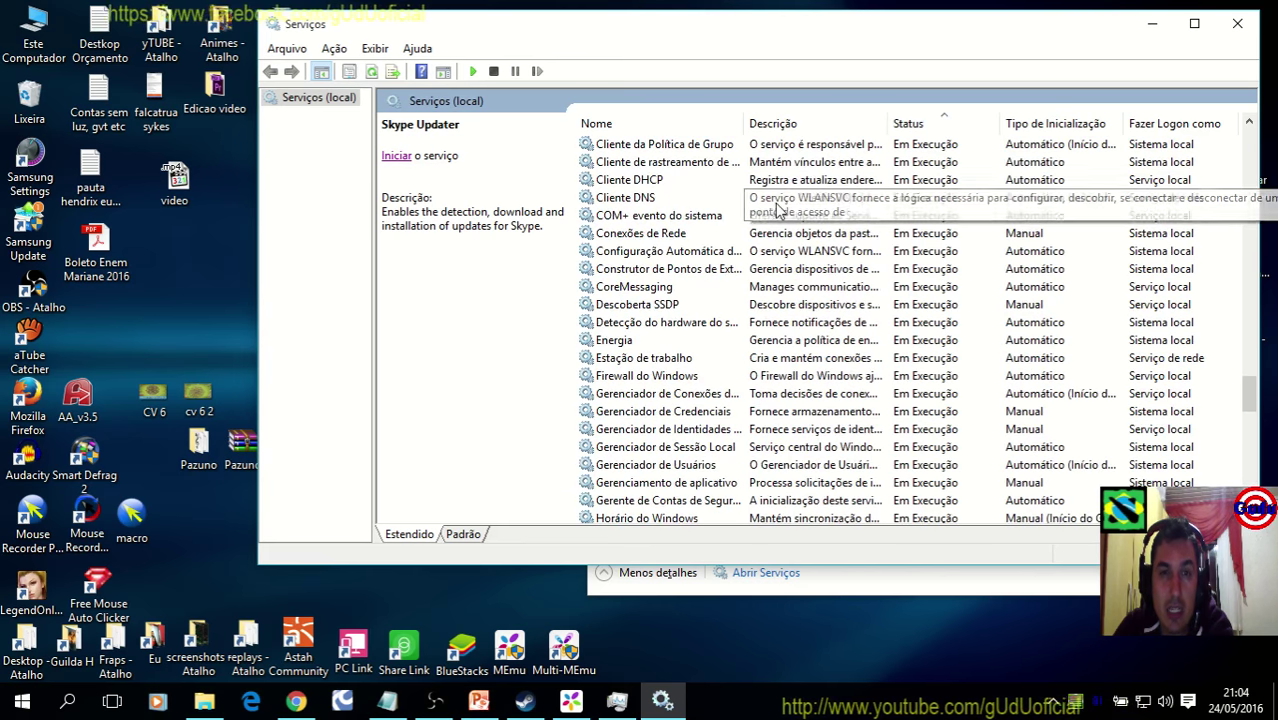
scroll(800, 260, "down", 20)
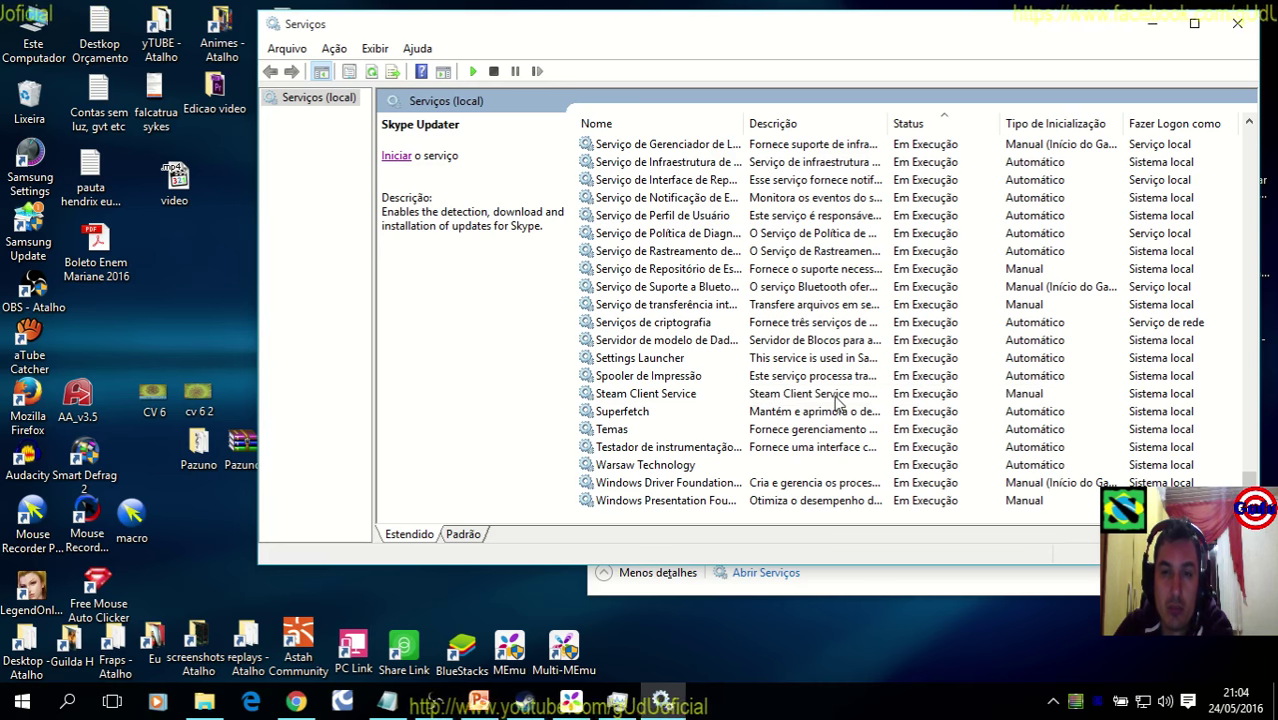
left_click(803, 396)
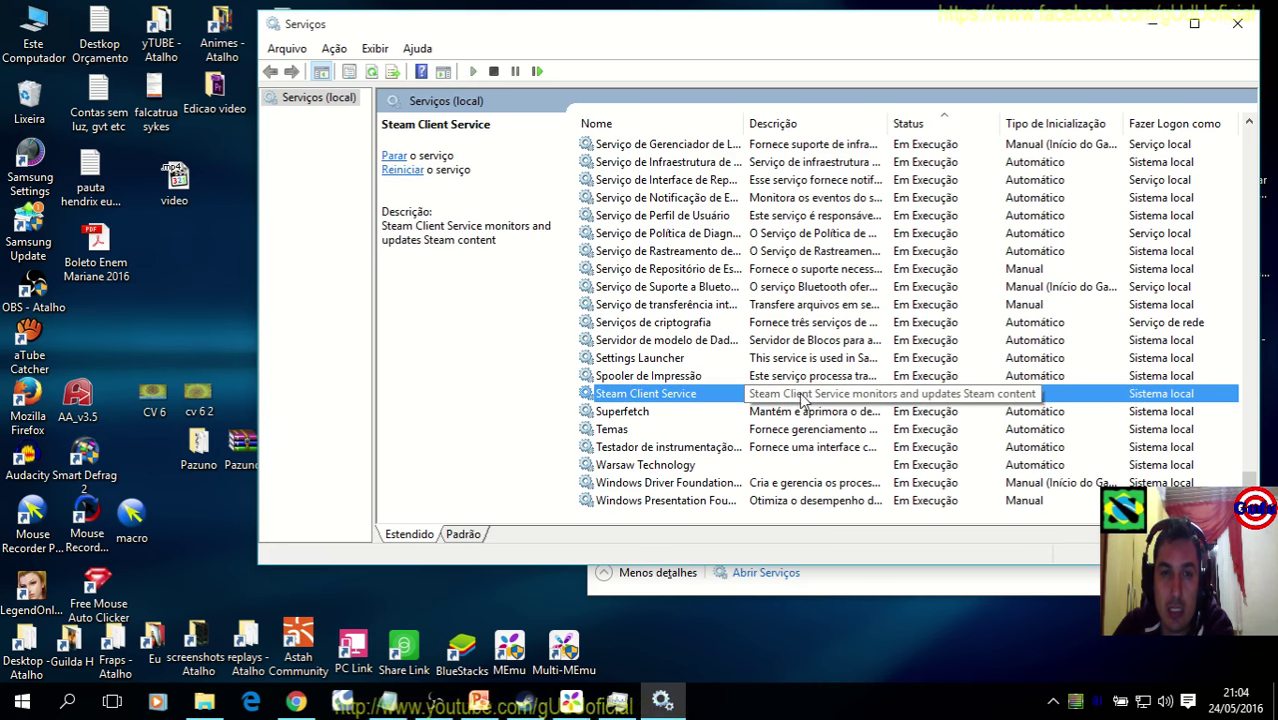
right_click(803, 396)
left_click(864, 429)
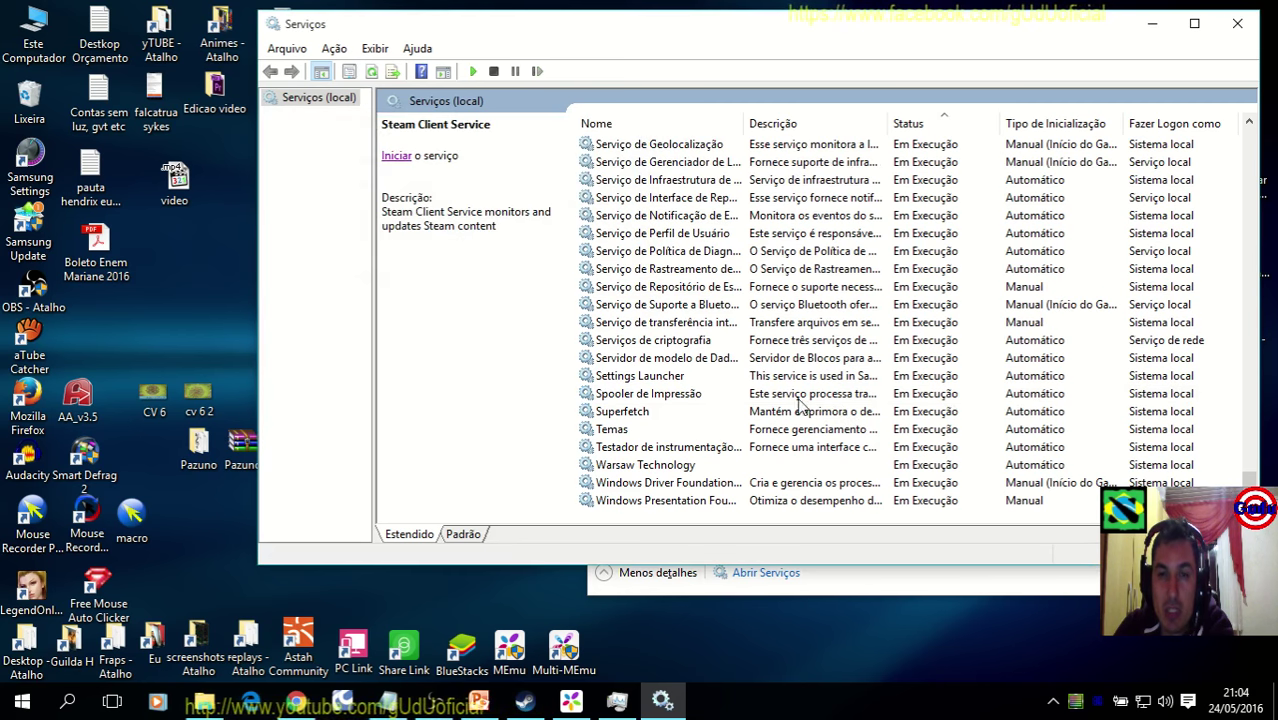
Stop the running Superfetch service
left_click(860, 414)
right_click(858, 412)
left_click(898, 445)
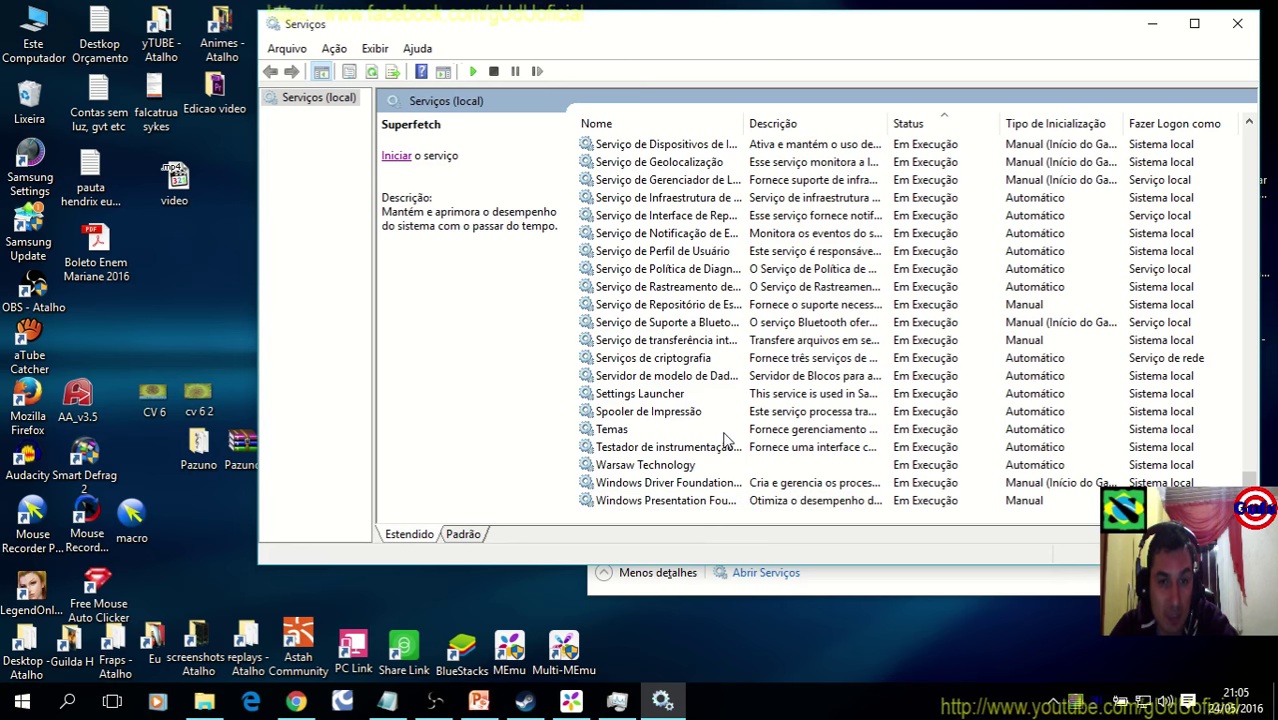
Examine the running services, checking the descriptions of NVIDIA Streamer Service, NVIDIA Streamer Network Service and KMService
scroll(727, 440, "up", 1)
scroll(727, 440, "up", 1)
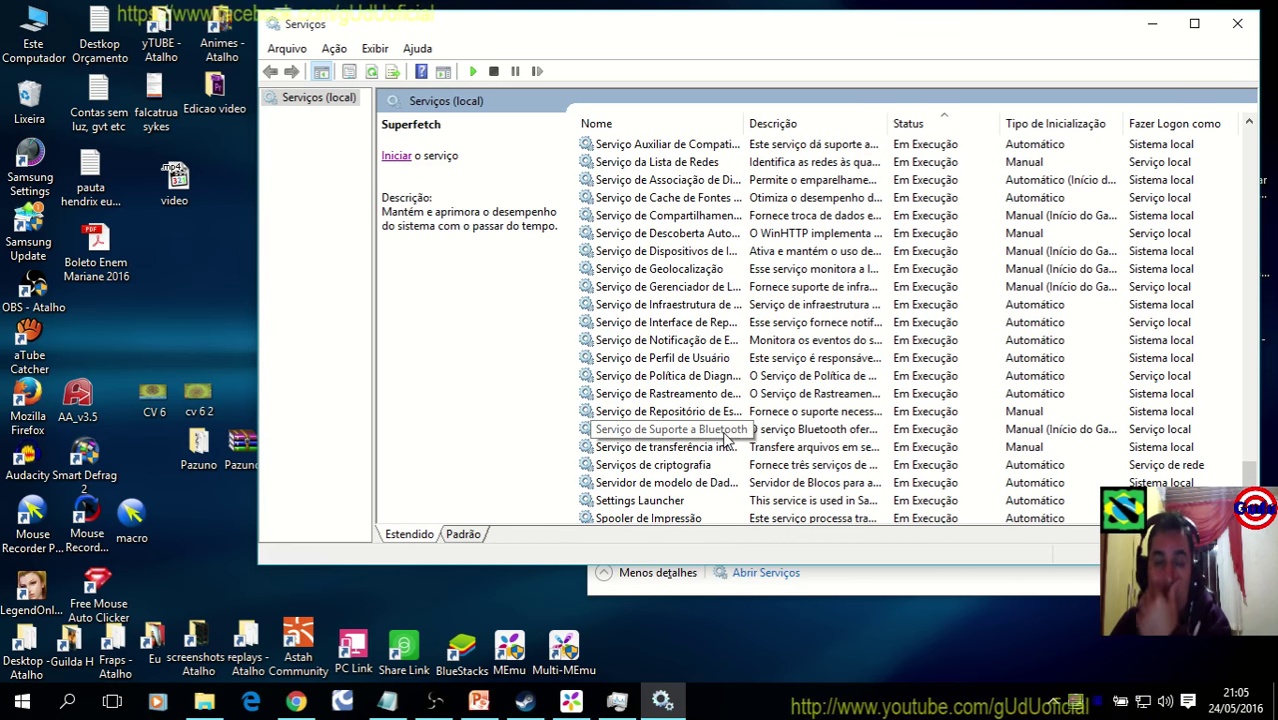
scroll(727, 440, "up", 2)
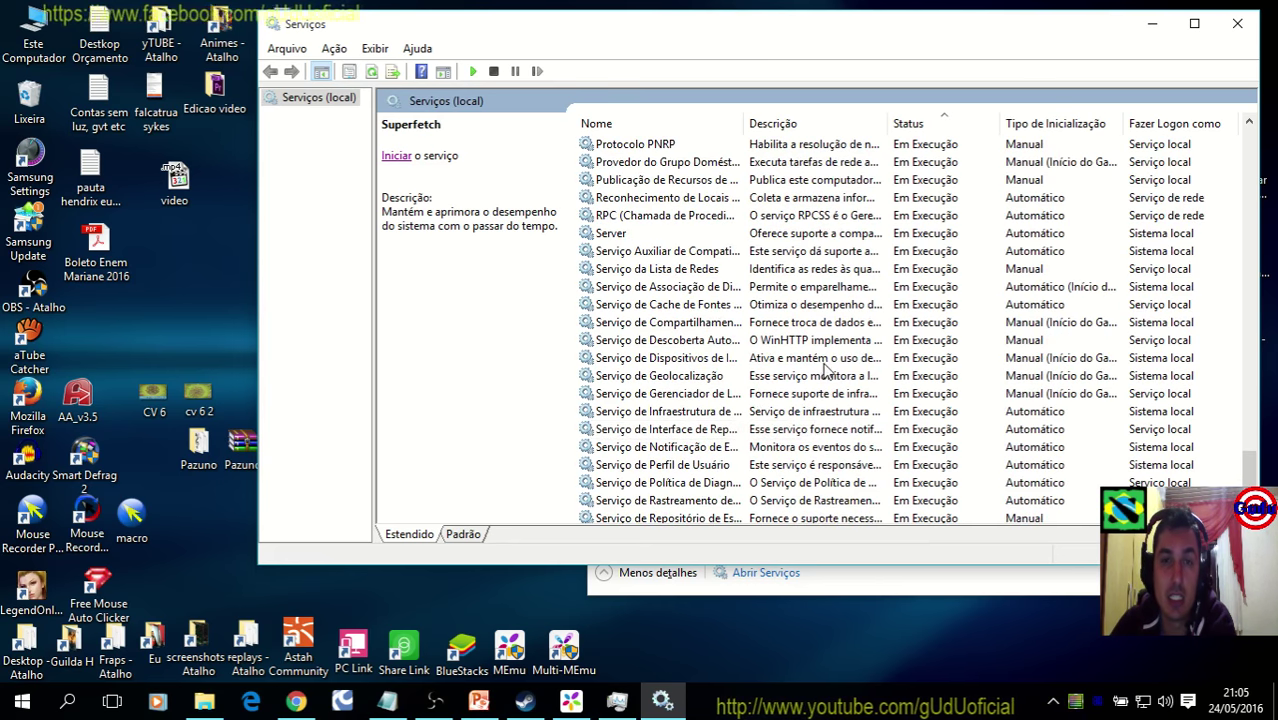
scroll(825, 370, "up", 3)
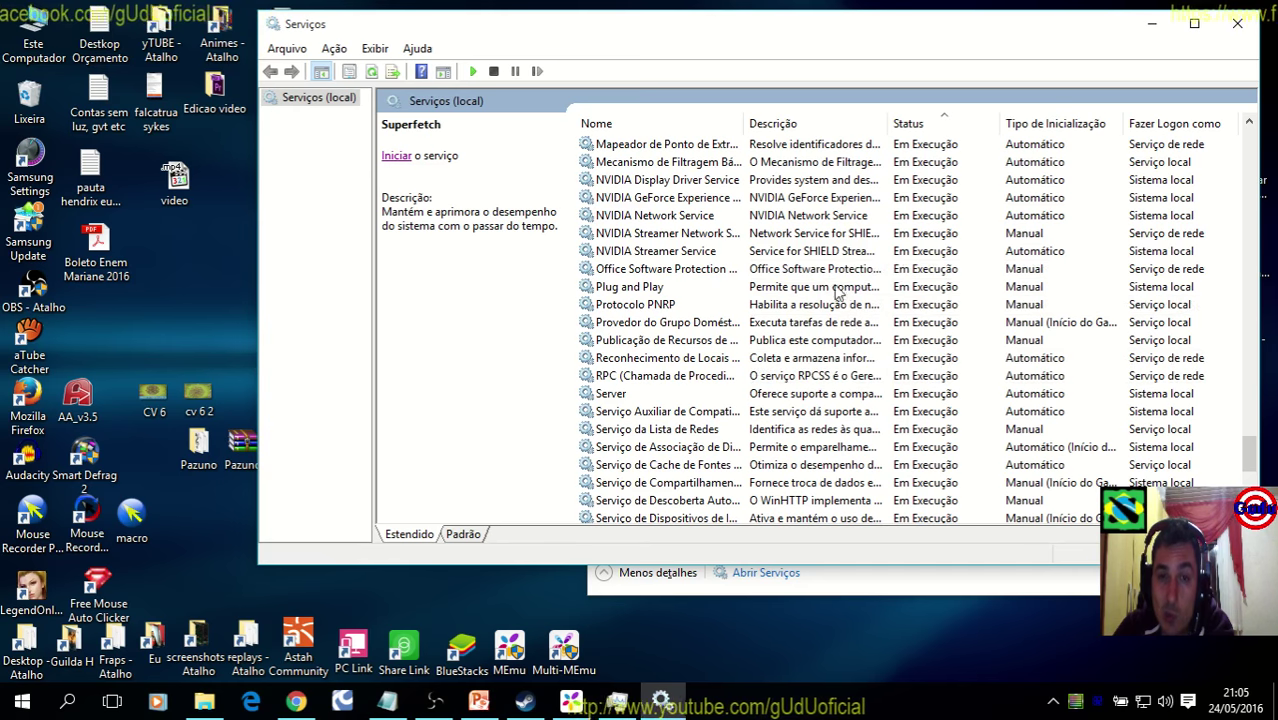
left_click(981, 257)
scroll(590, 316, "up", 1)
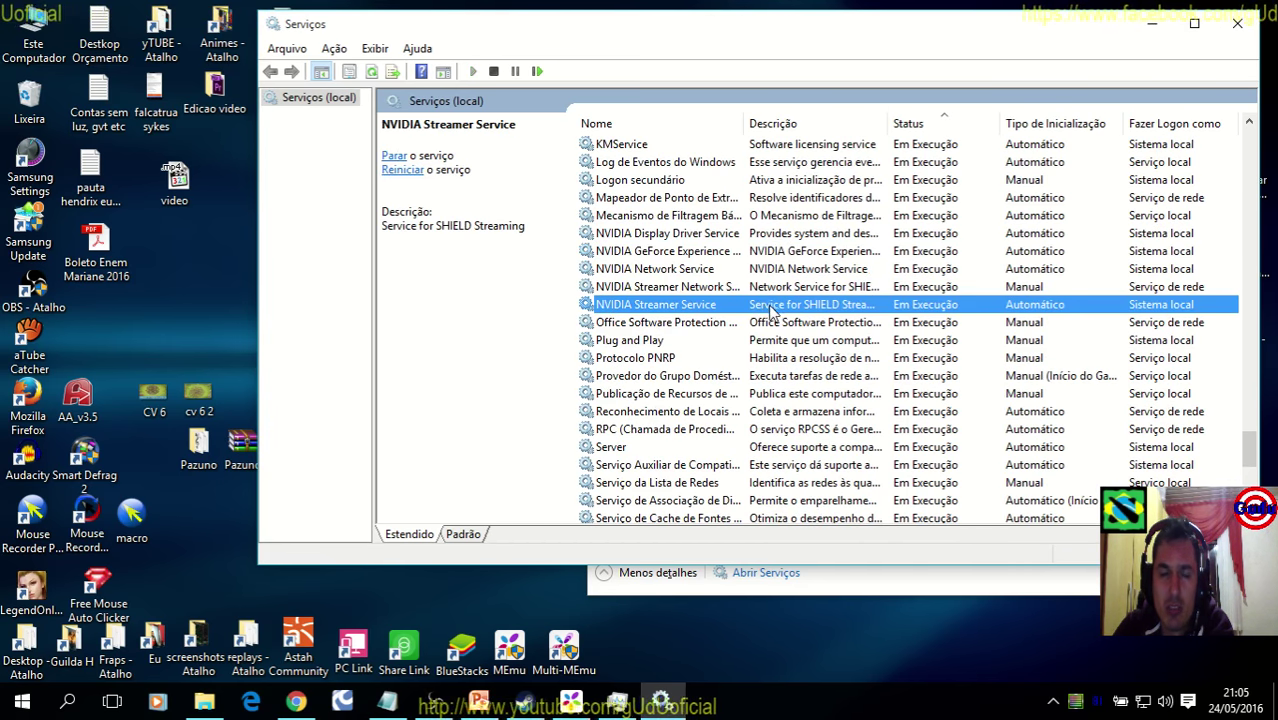
left_click(864, 288)
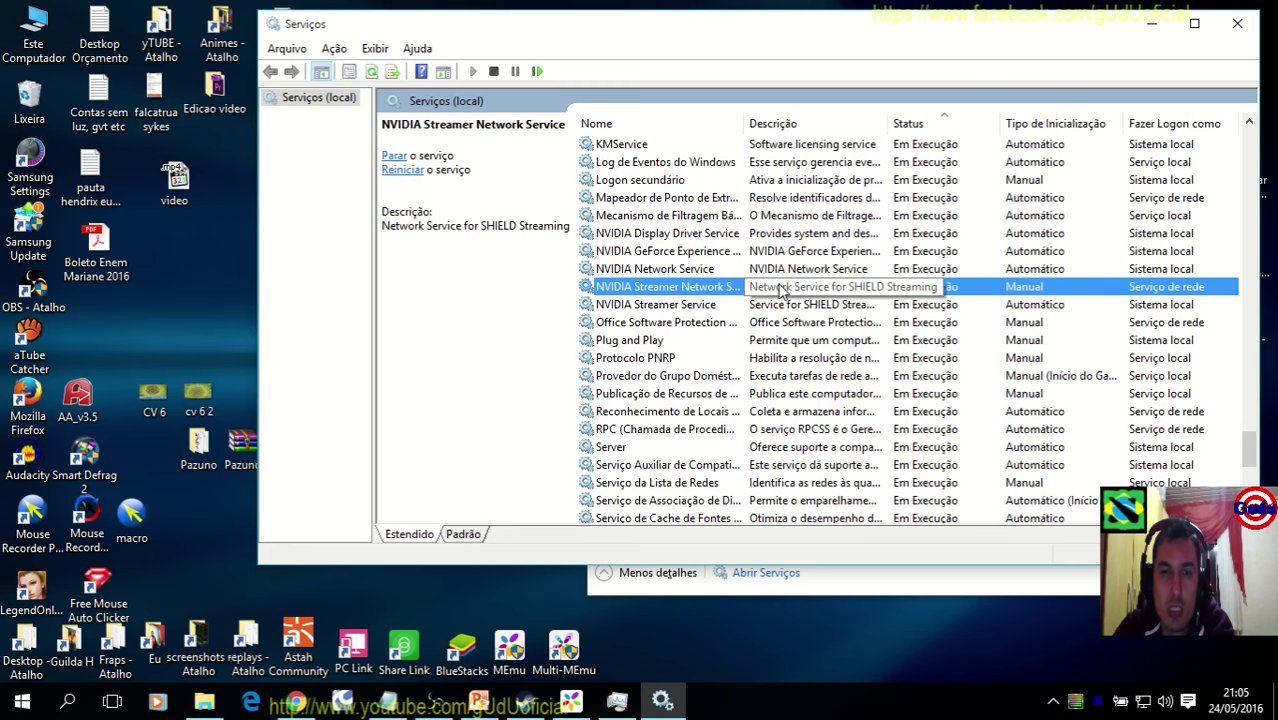
scroll(781, 288, "up", 1)
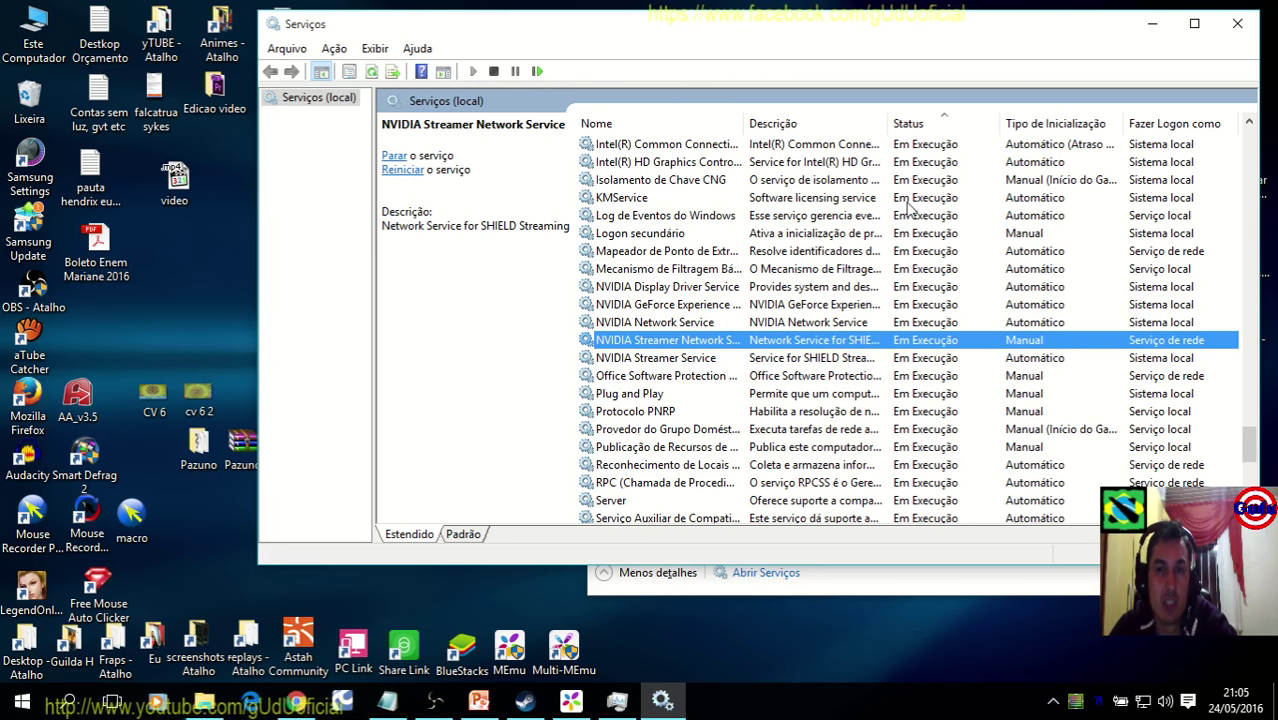
scroll(910, 205, "up", 2)
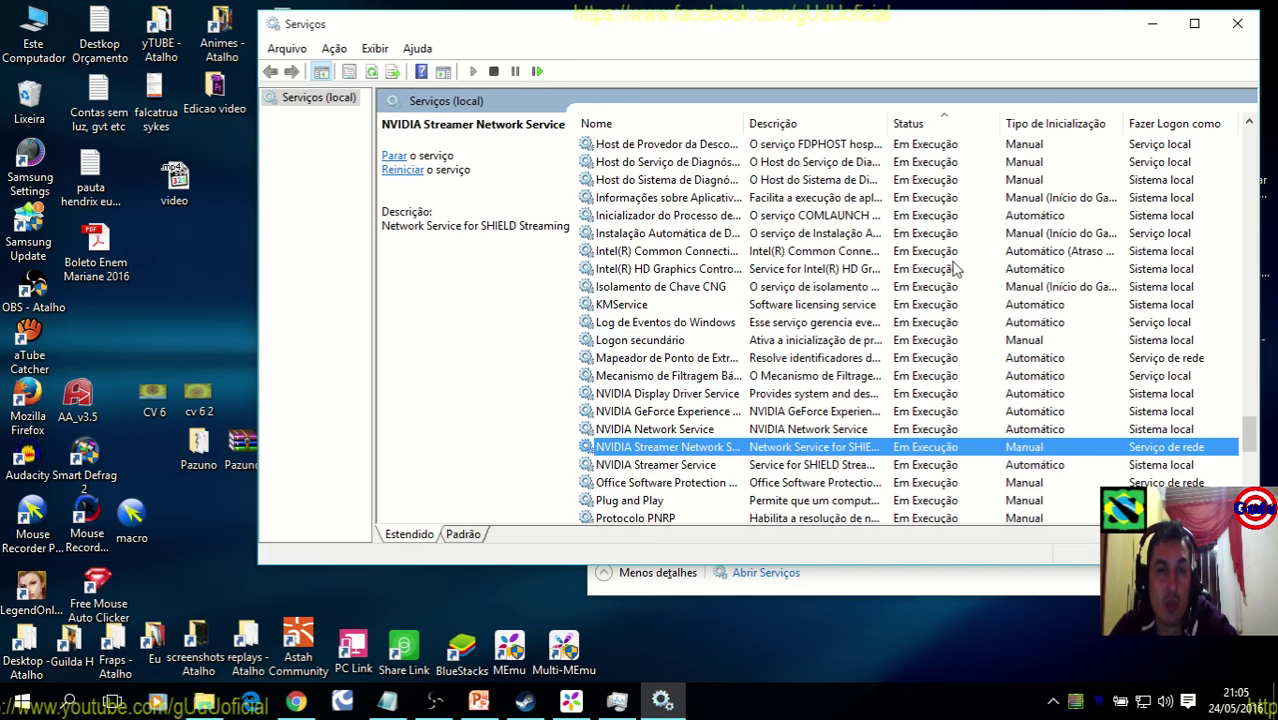
left_click(835, 308)
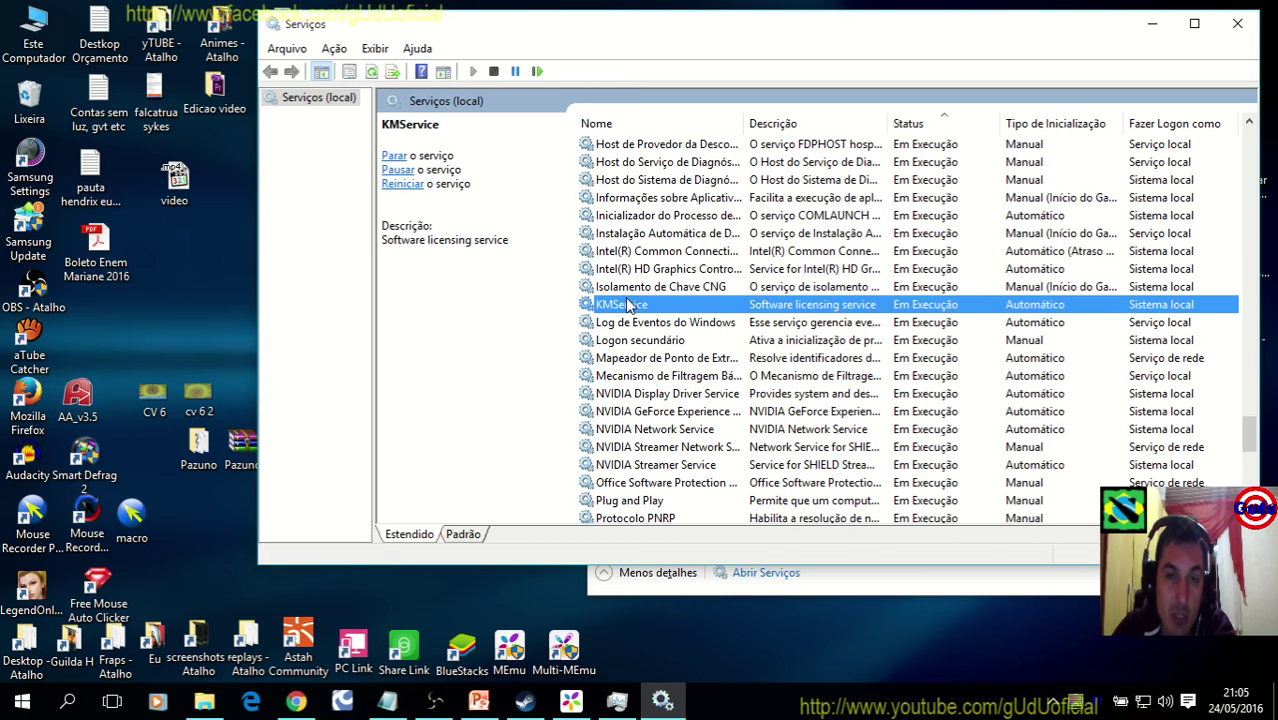
Review the remaining running services and check the Superfetch entry among the stopped ones
scroll(643, 316, "up", 3)
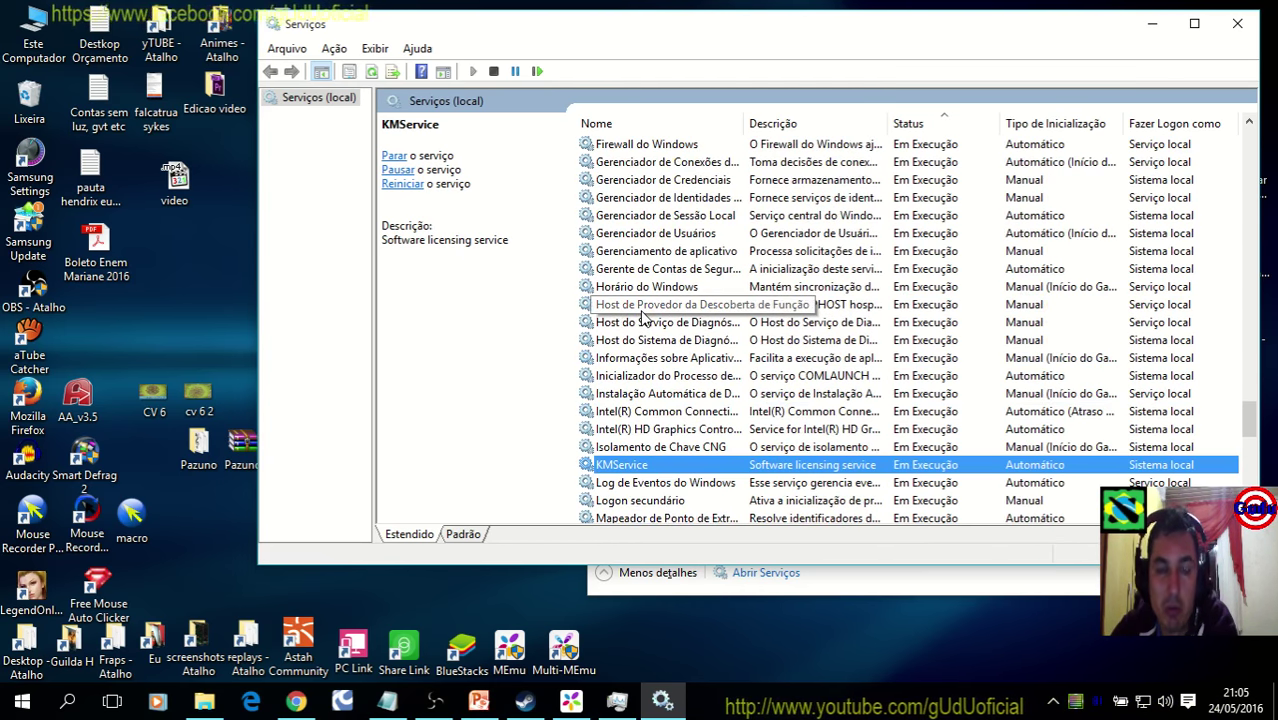
scroll(645, 320, "up", 5)
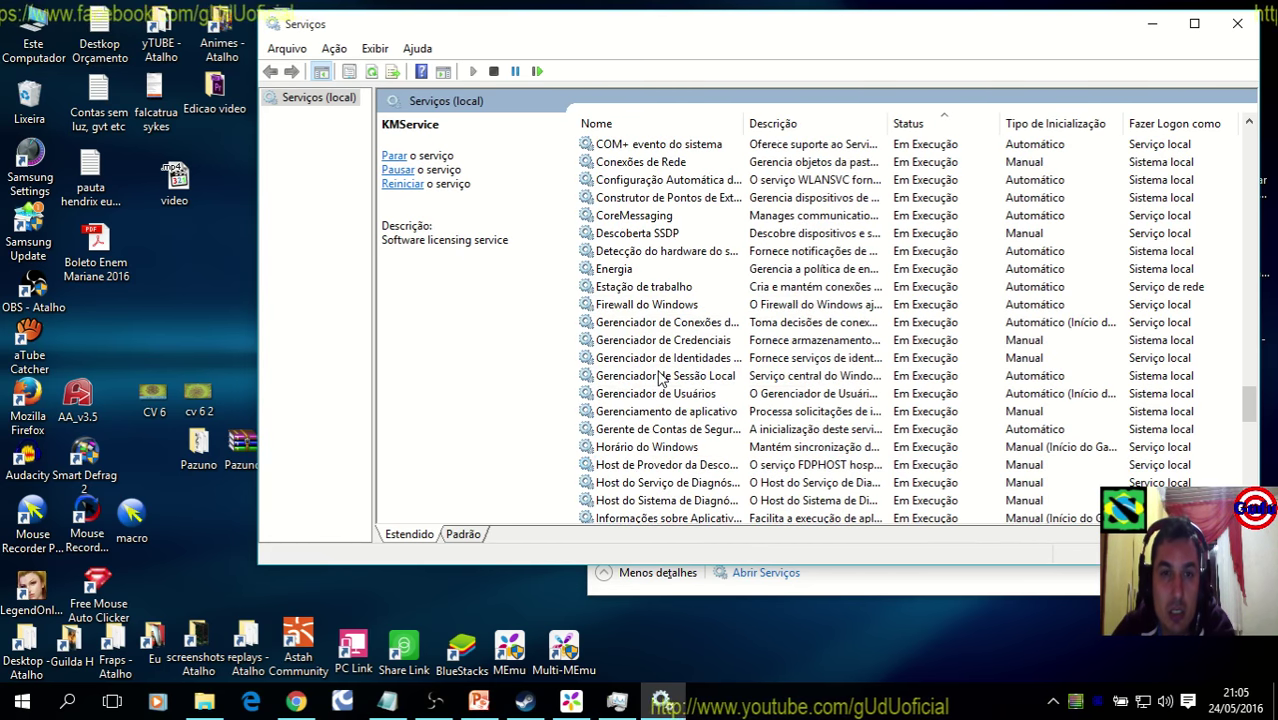
scroll(659, 378, "up", 6)
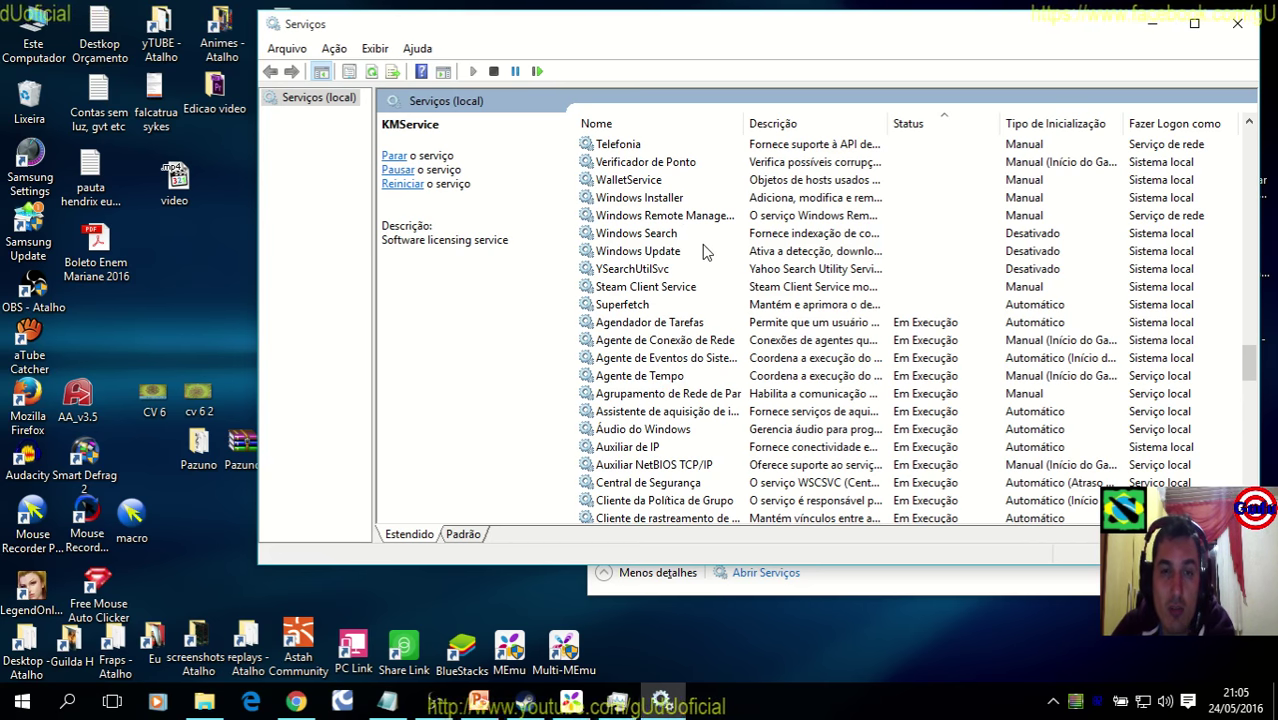
scroll(687, 255, "down", 1)
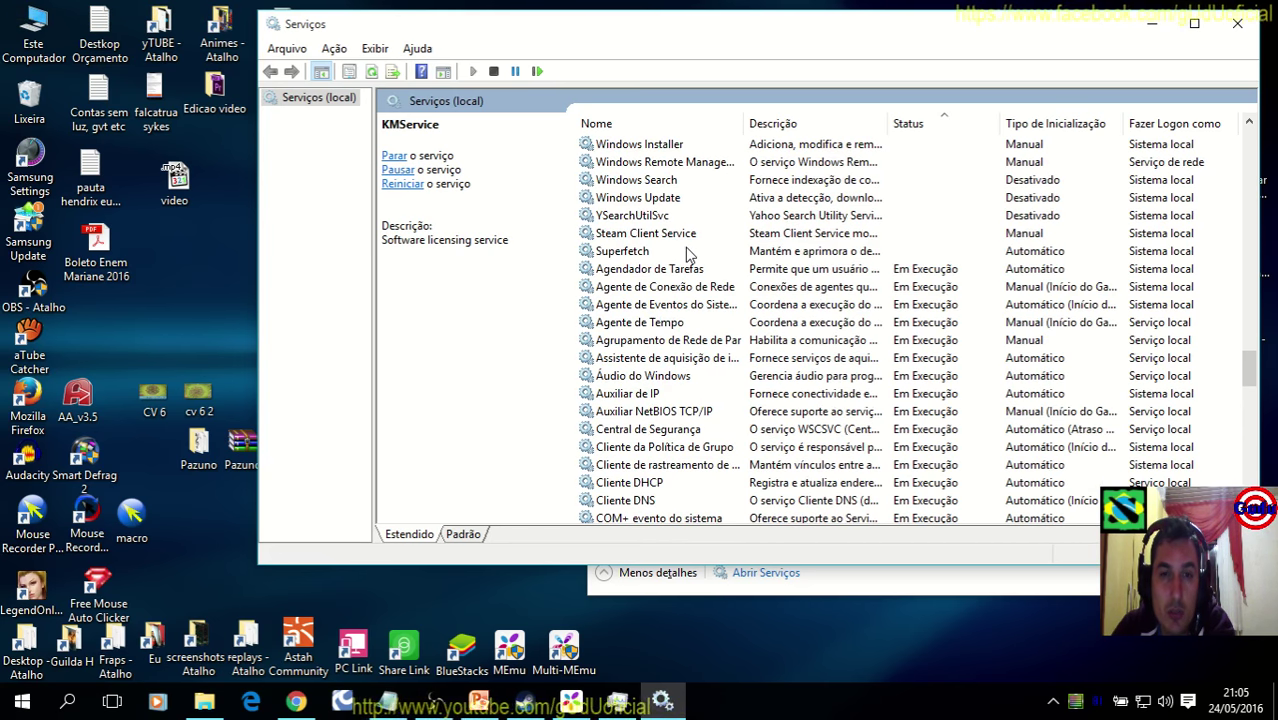
left_click(665, 253)
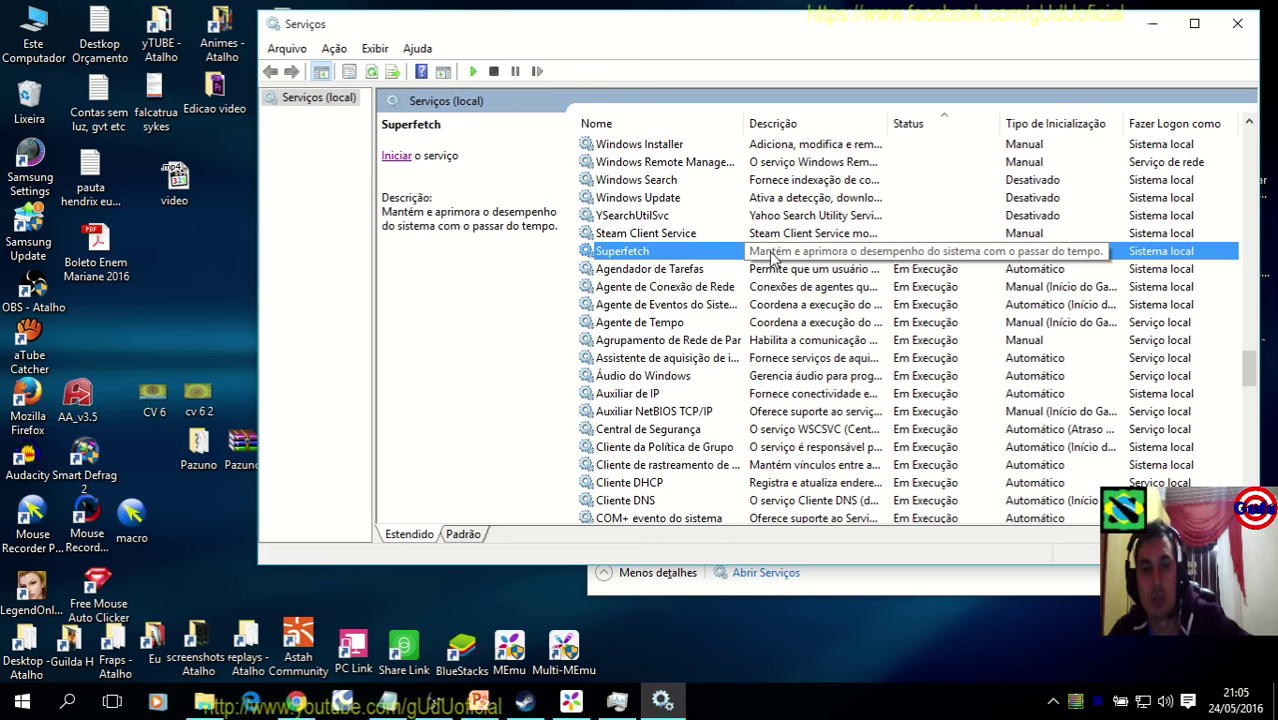
scroll(771, 258, "down", 20)
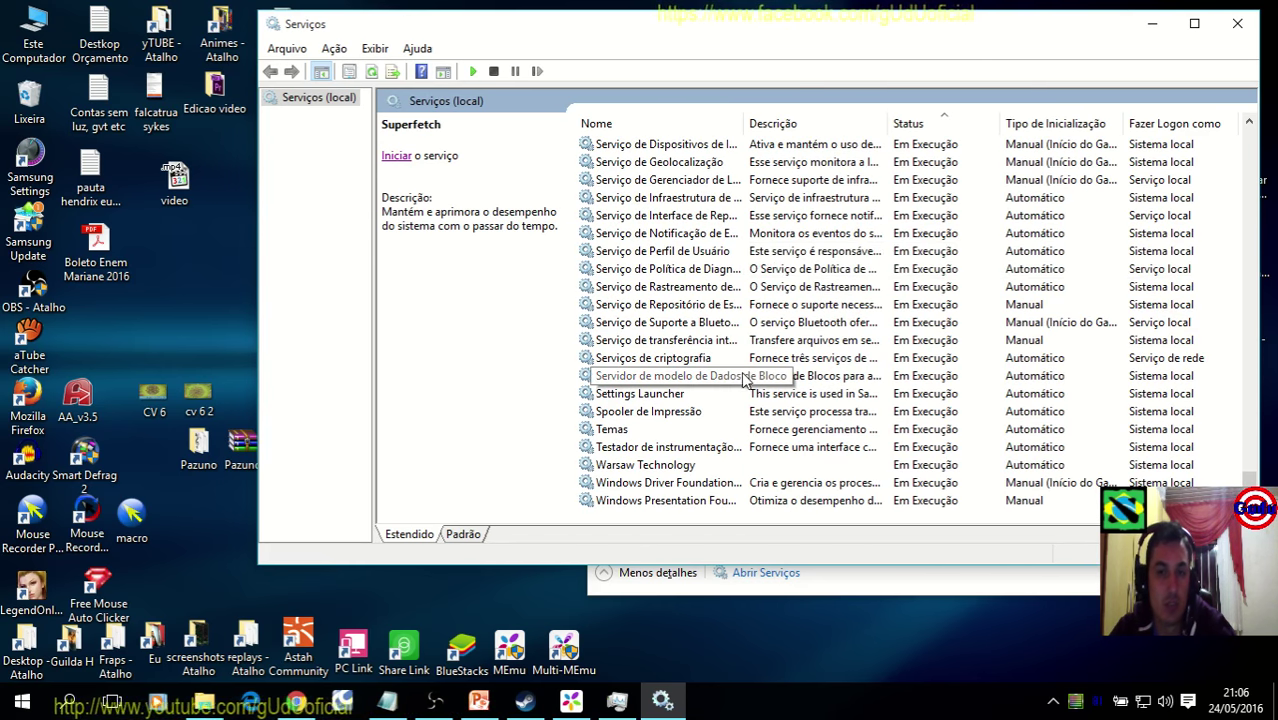
Close the Services window and check the CPU performance graph and the process list in Task Manager
left_click(1245, 35)
left_click(686, 101)
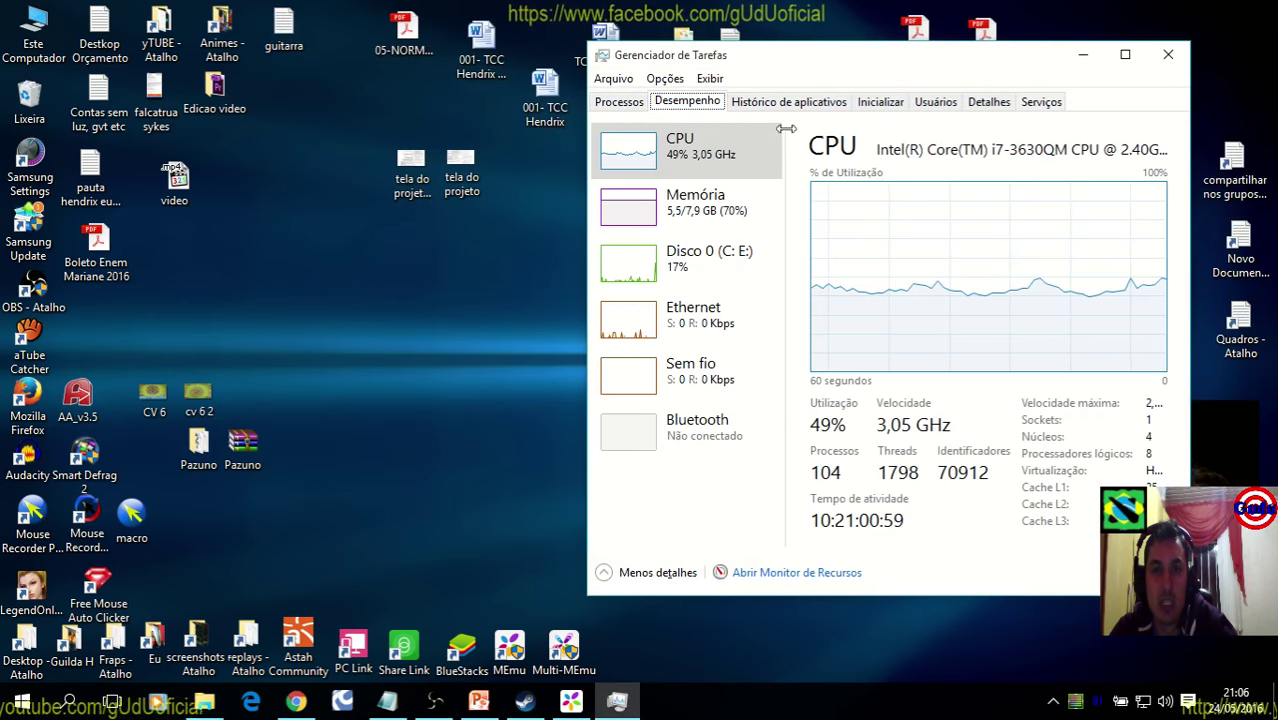
left_click(619, 101)
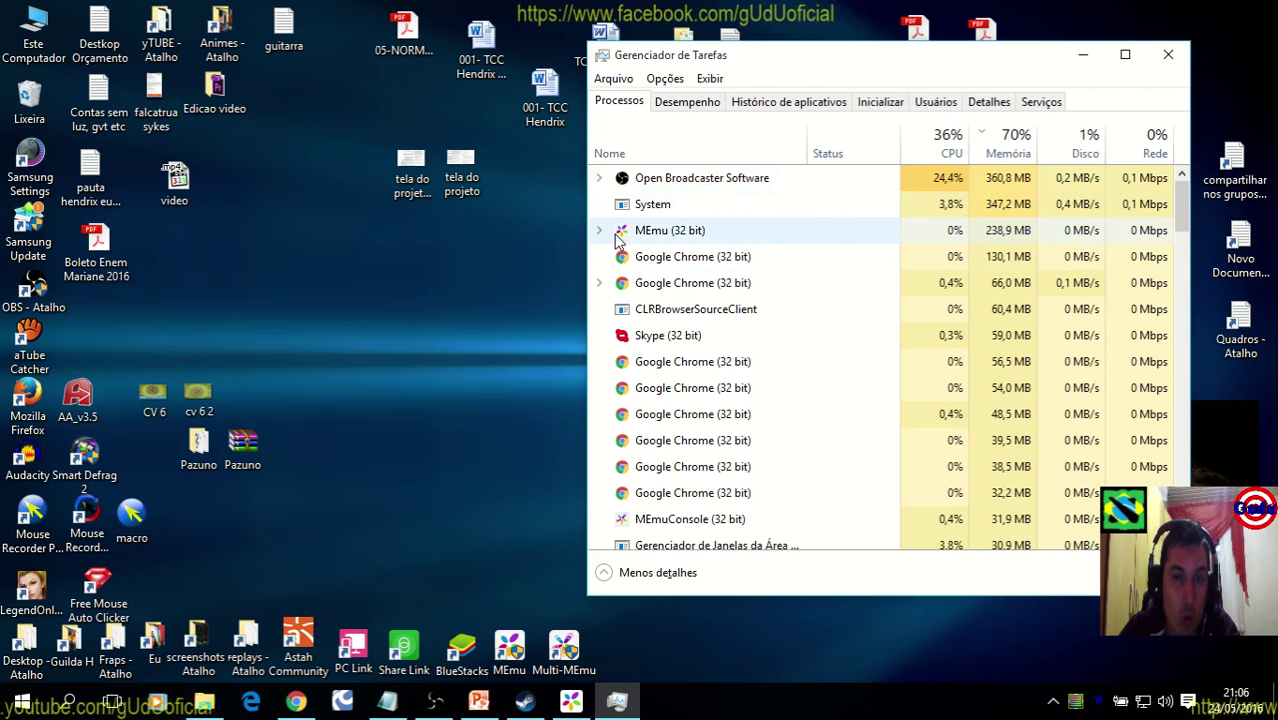
Reload the disconnected Clash of Clans game in MEmu, minimize the emulator and select the System process in Task Manager
left_click(586, 707)
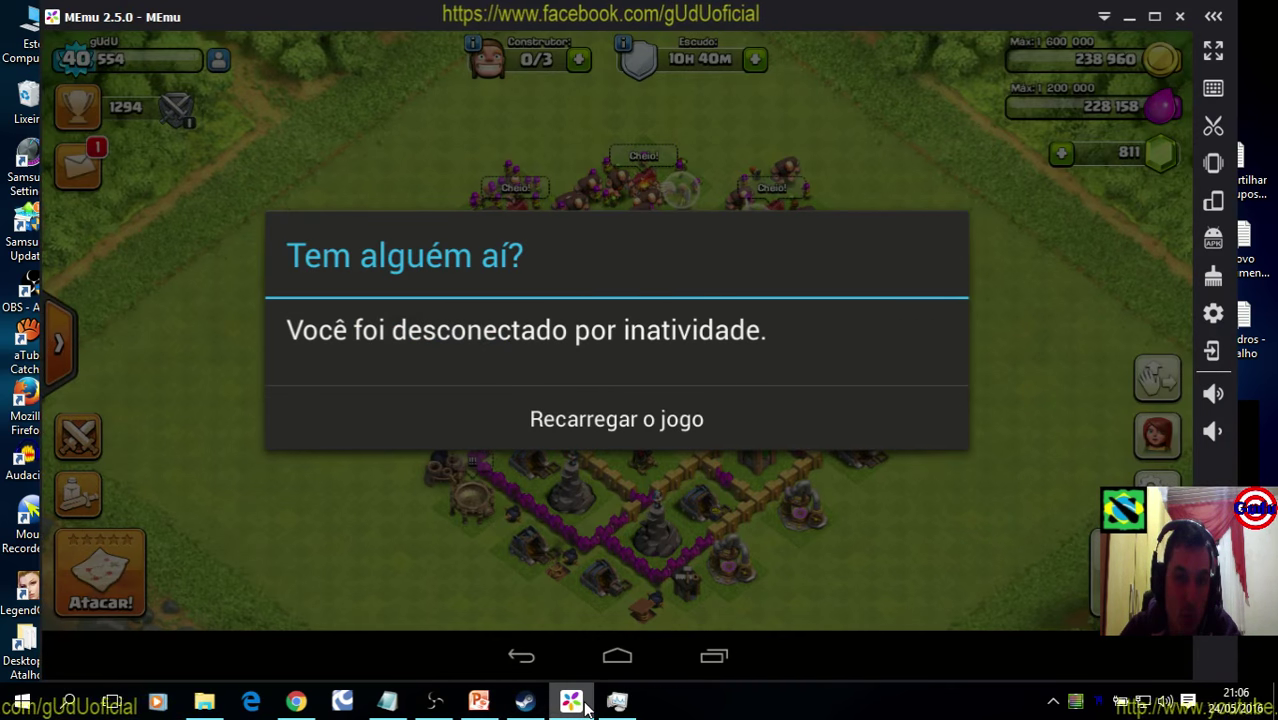
left_click(622, 419)
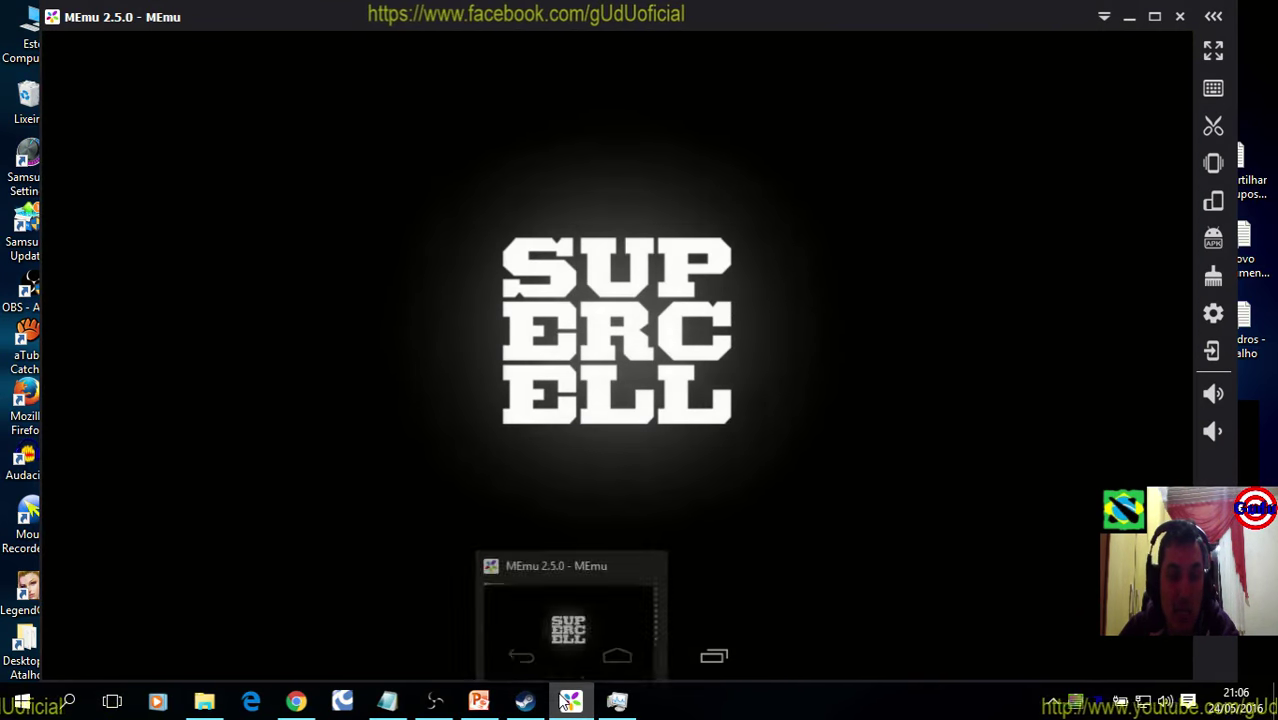
left_click(566, 702)
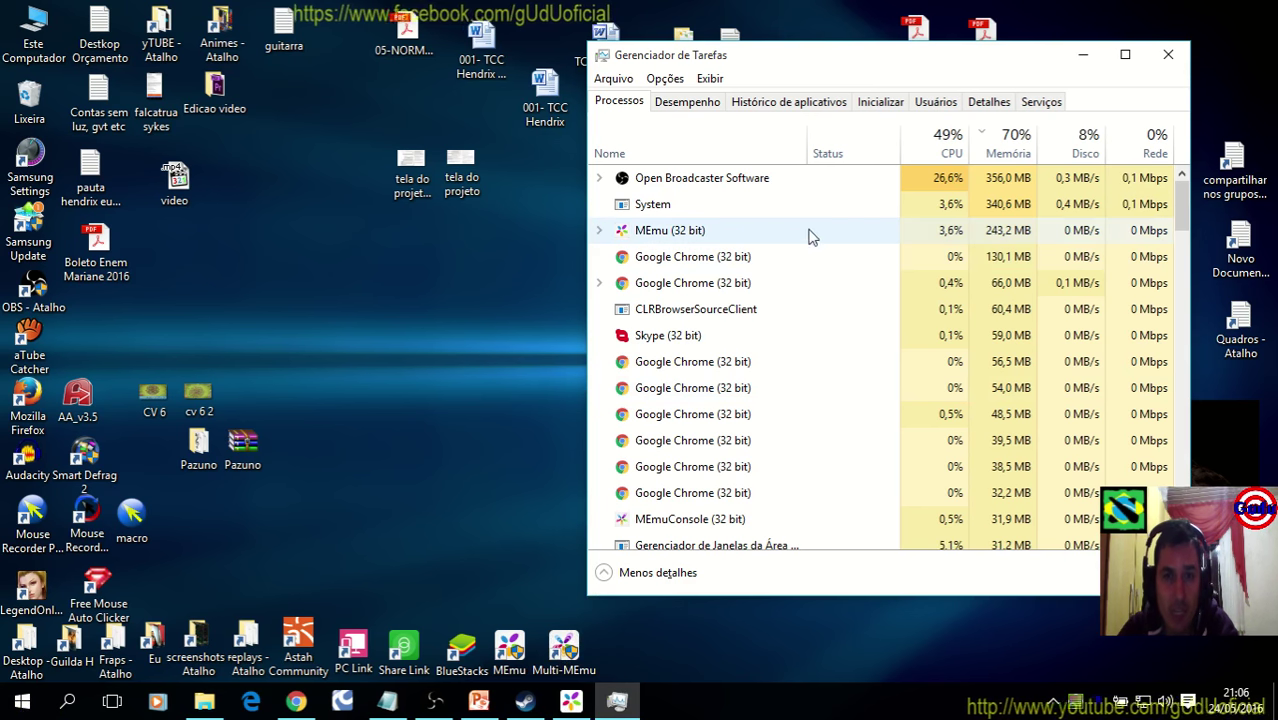
left_click(997, 205)
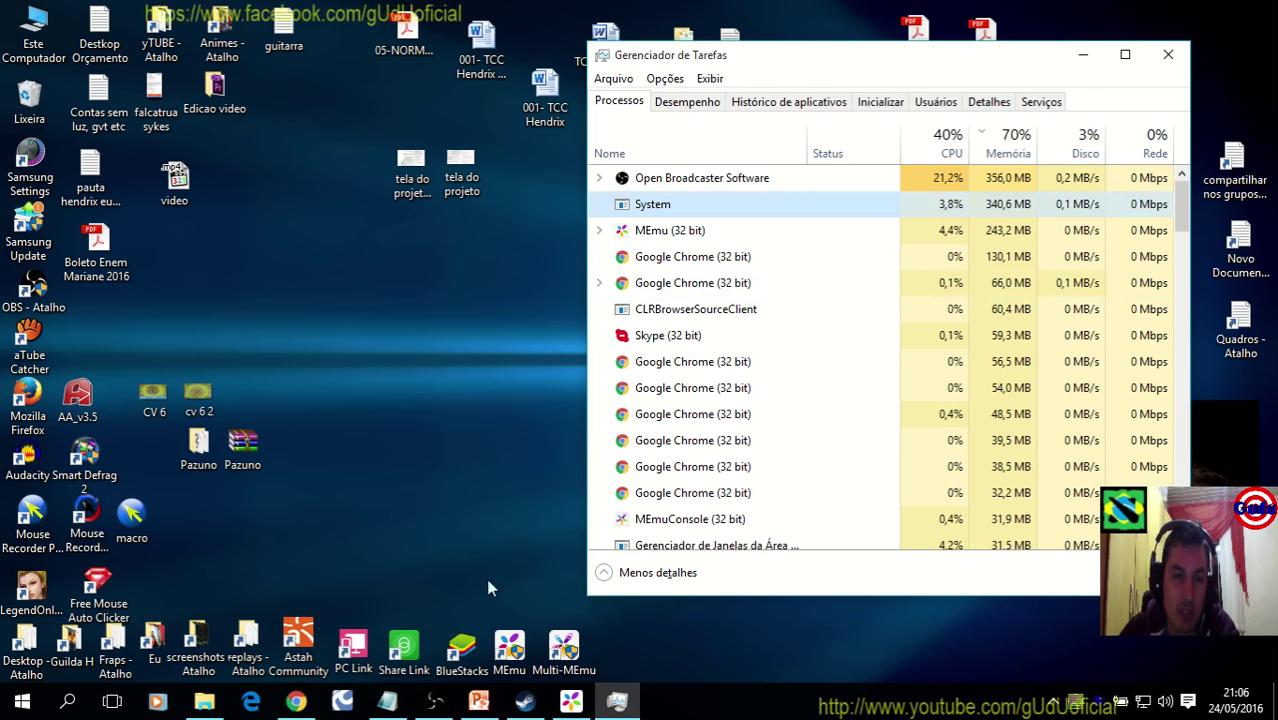
Switch to Chrome, play Pokémon: Geração Avançada Episódio 156 with the sound muted, and show the gUdU Oficial YouTube page
left_click(296, 702)
left_click(613, 10)
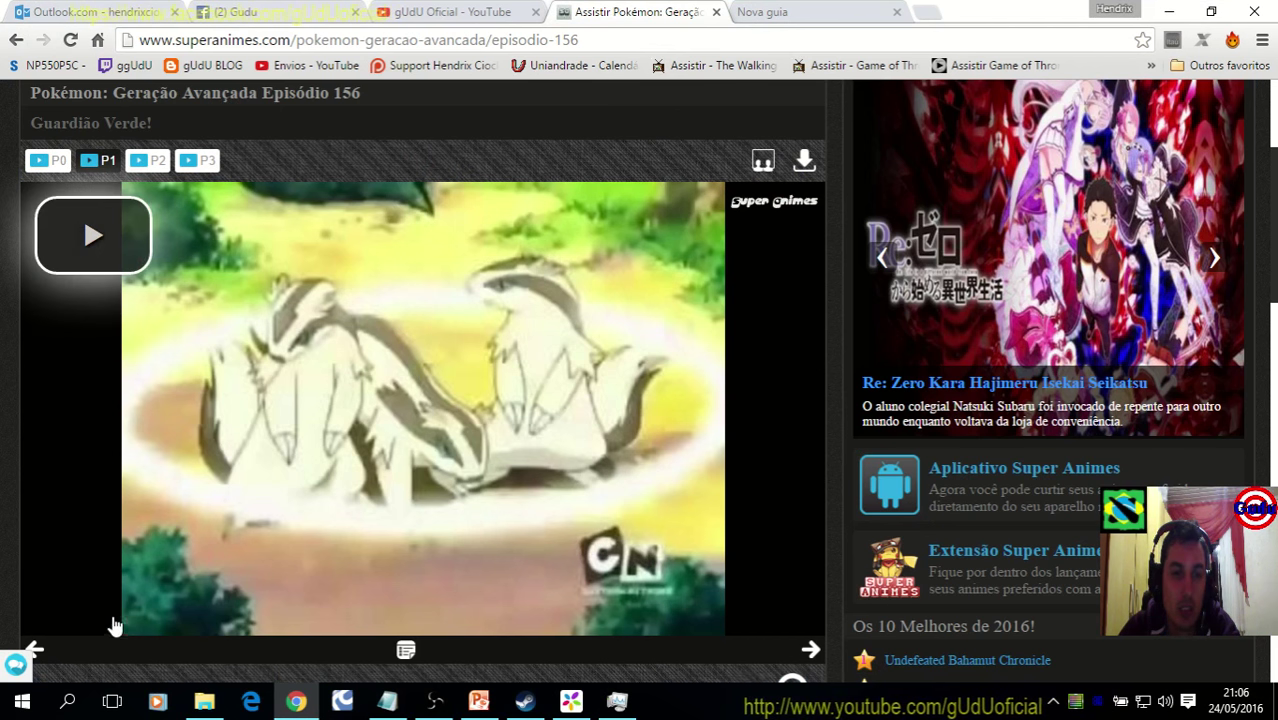
left_click(133, 604)
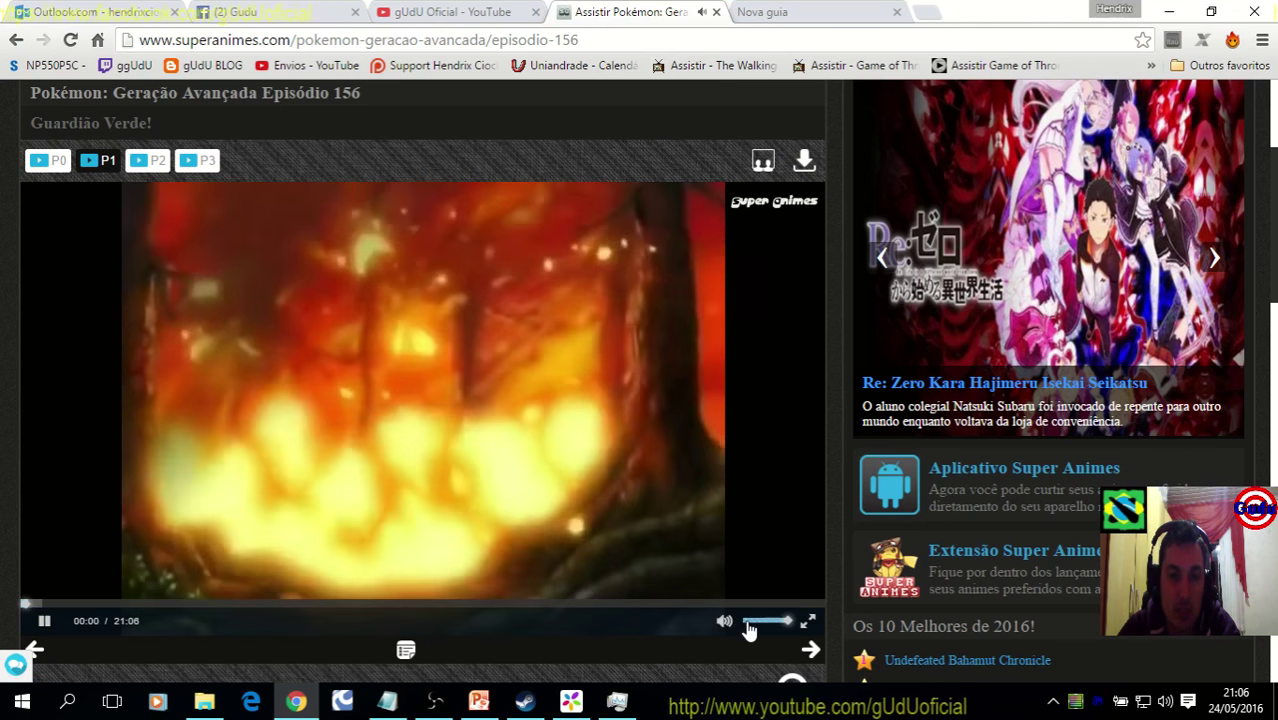
key("ctrl+shift+Tab")
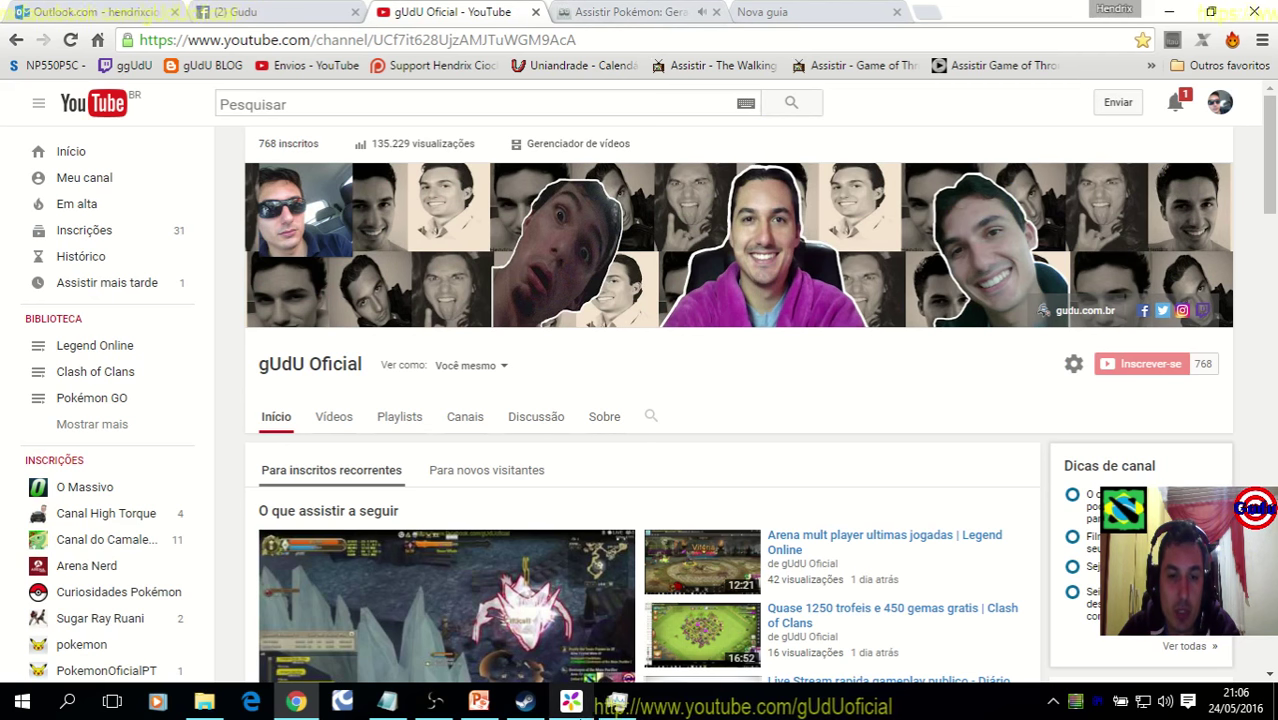
Check the processes' resource usage in Task Manager while the video plays, and return to the Pokémon episode in Chrome
mouse_move(575, 712)
left_click(618, 703)
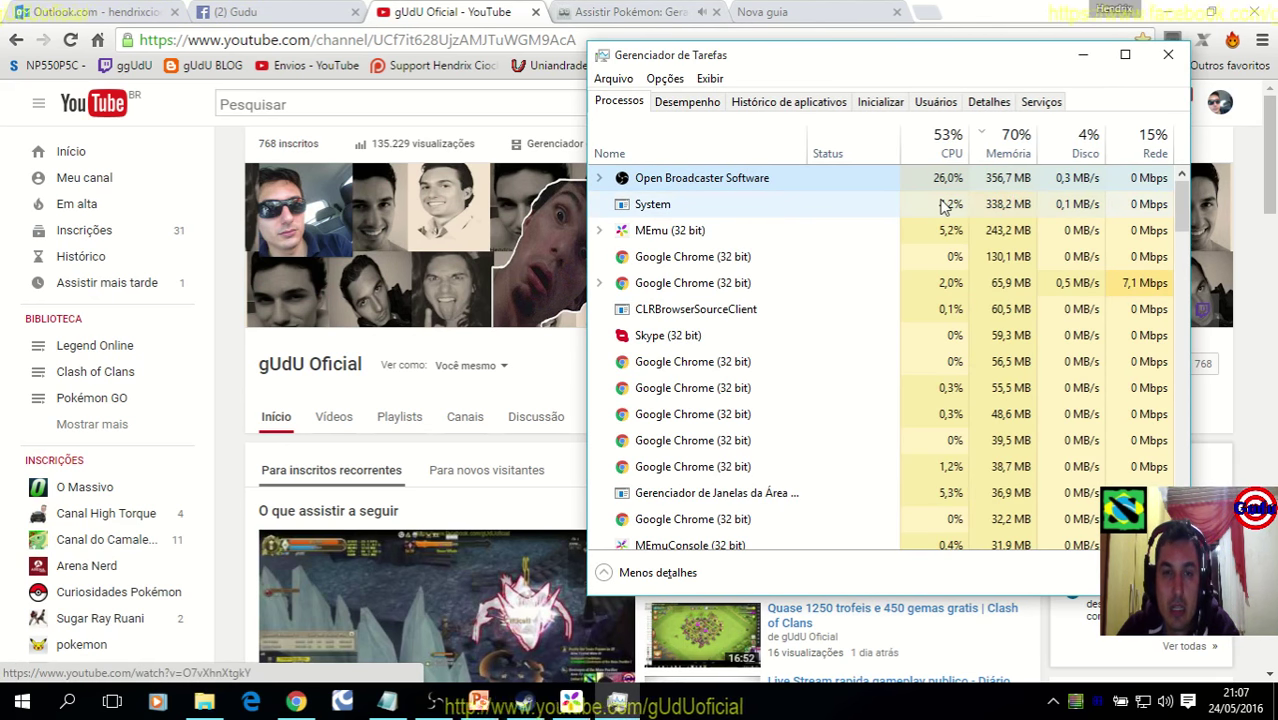
left_click(622, 12)
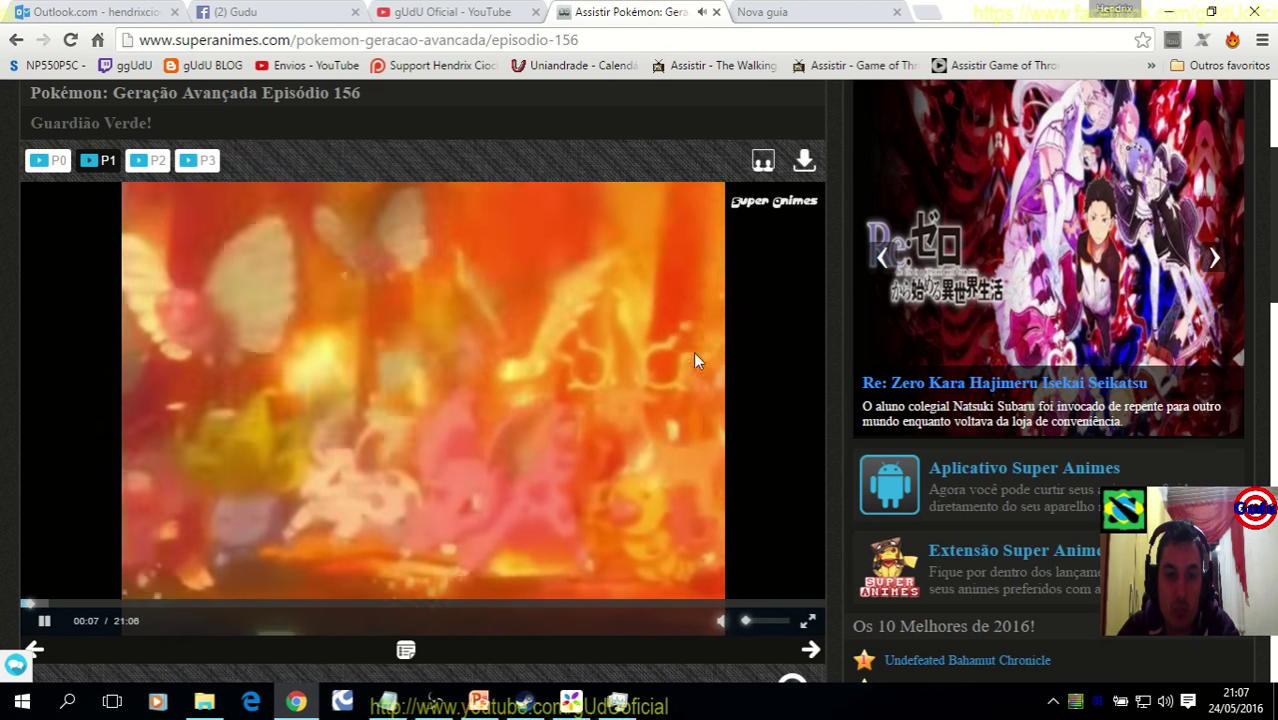
Show the gUdU Oficial YouTube page in Chrome and bring up the Task Manager process list over it
left_click(408, 10)
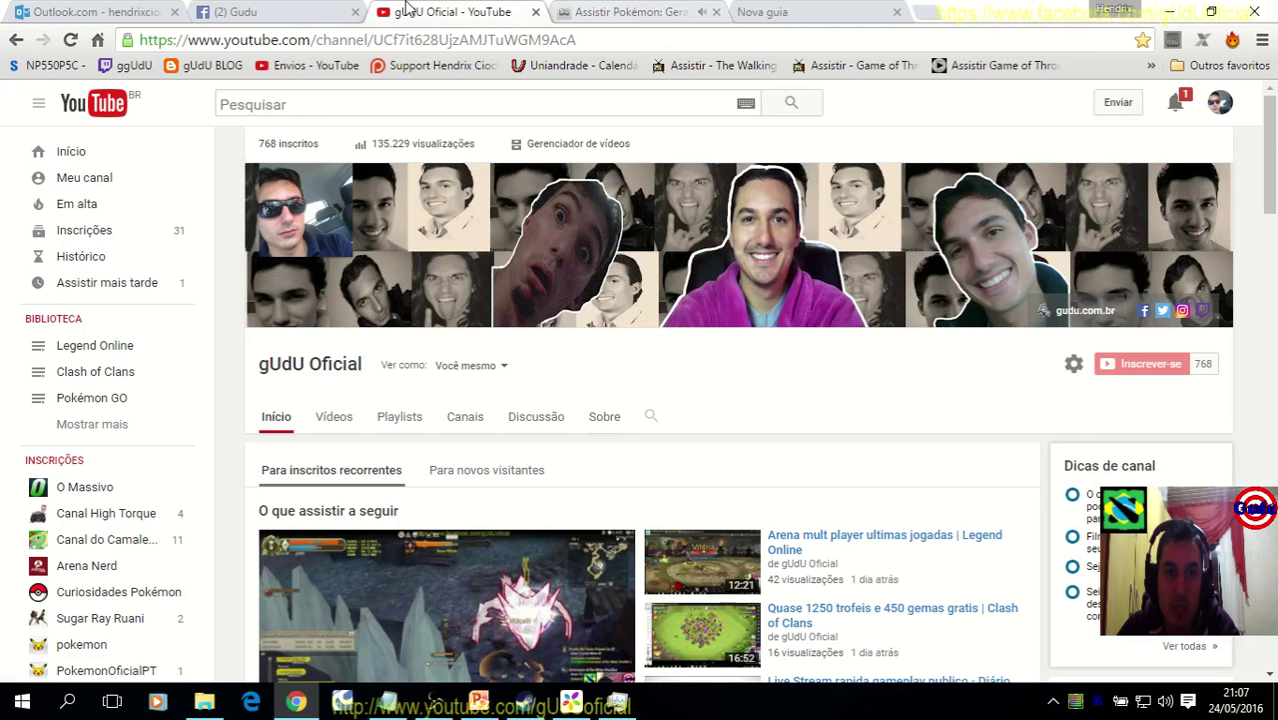
left_click(570, 703)
left_click(570, 703)
left_click(618, 703)
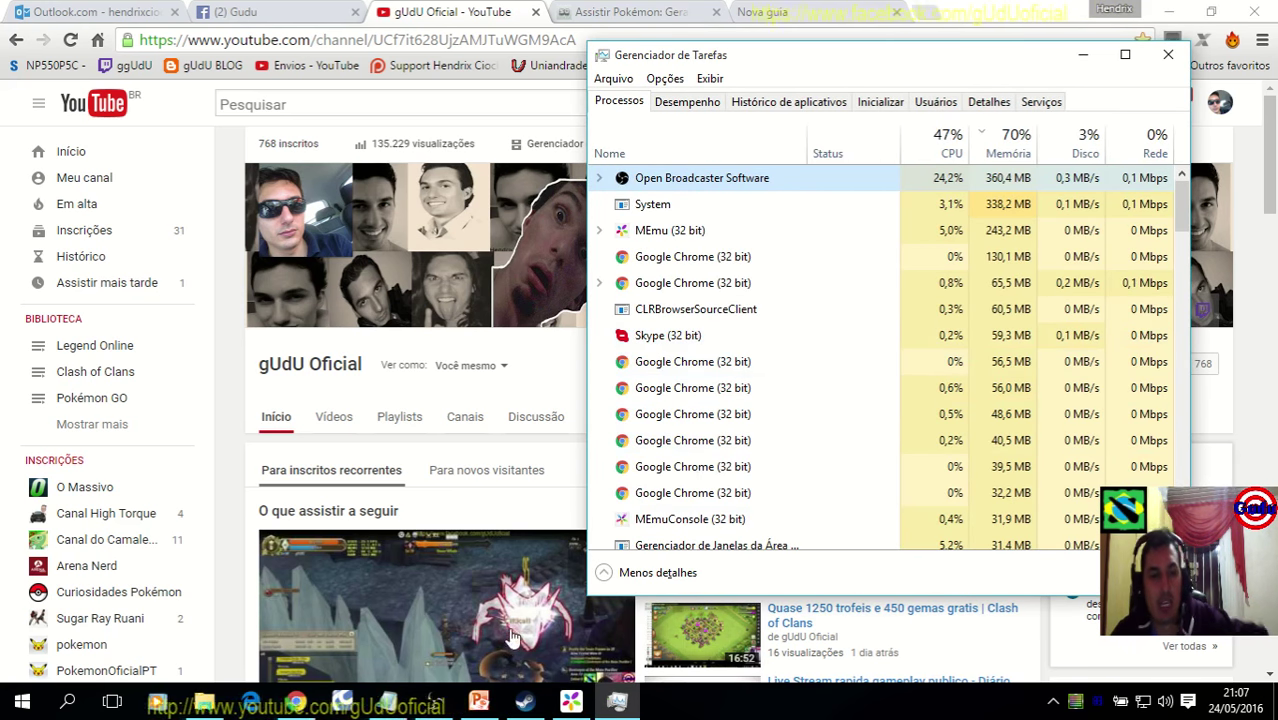
Check the Open Broadcaster Software recording window and return to the process list in Task Manager
left_click(434, 702)
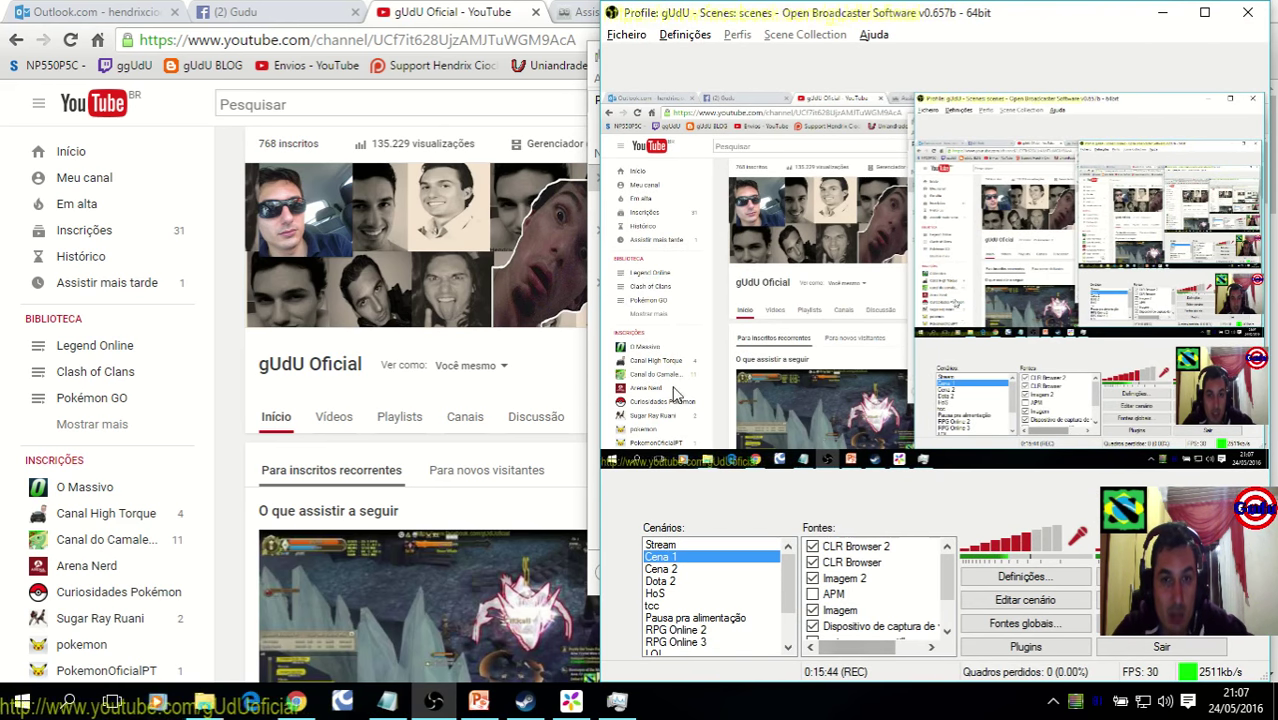
left_click(229, 452)
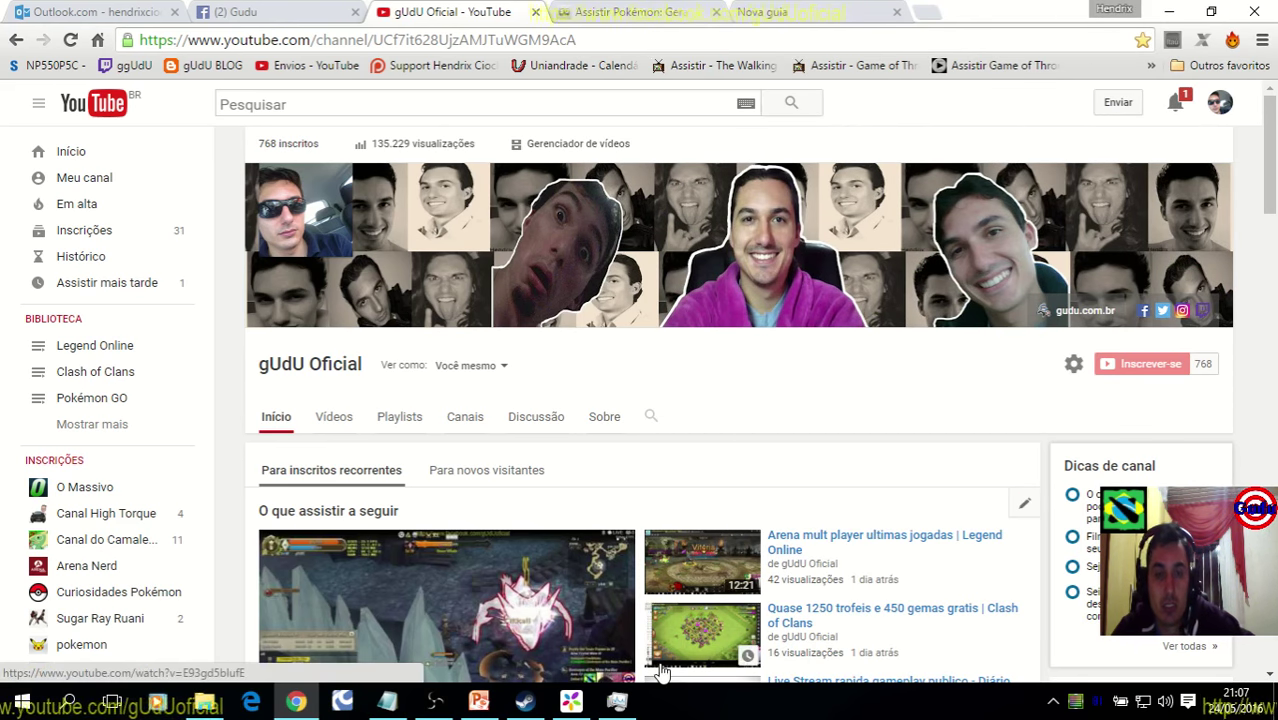
left_click(600, 708)
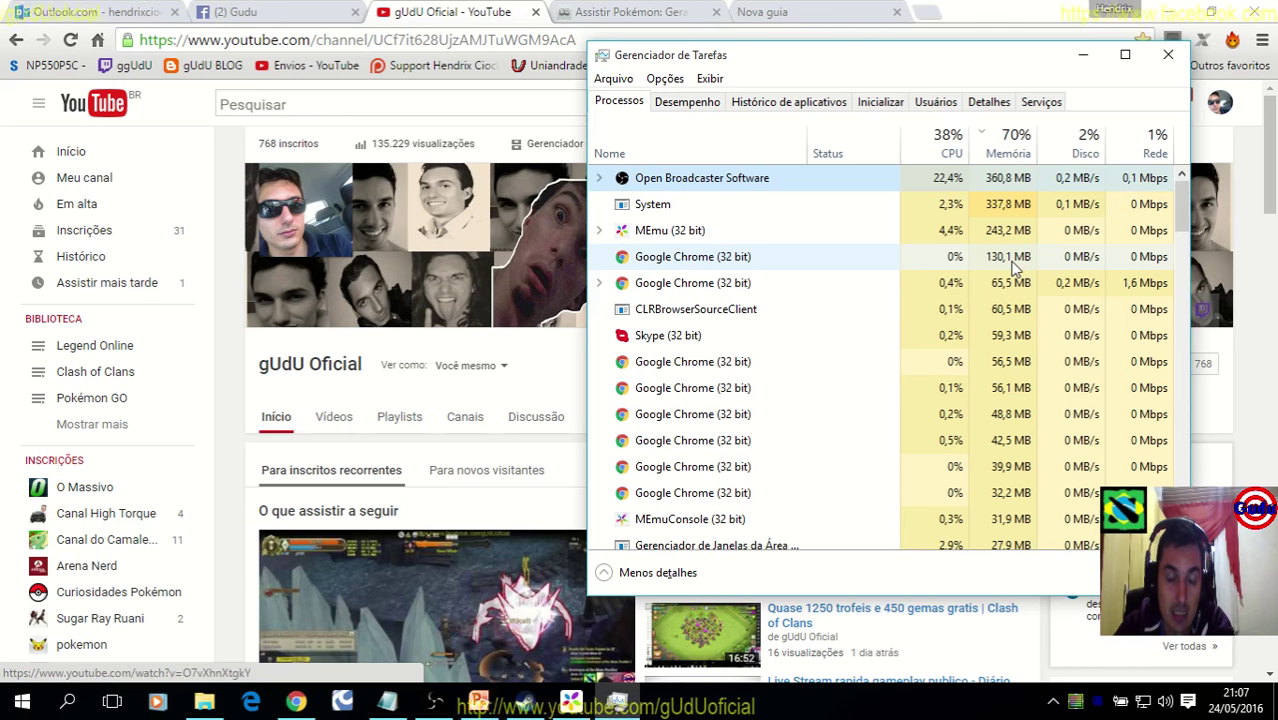
Open Resource Monitor from Task Manager's performance view and examine the CPU usage per process
left_click(687, 101)
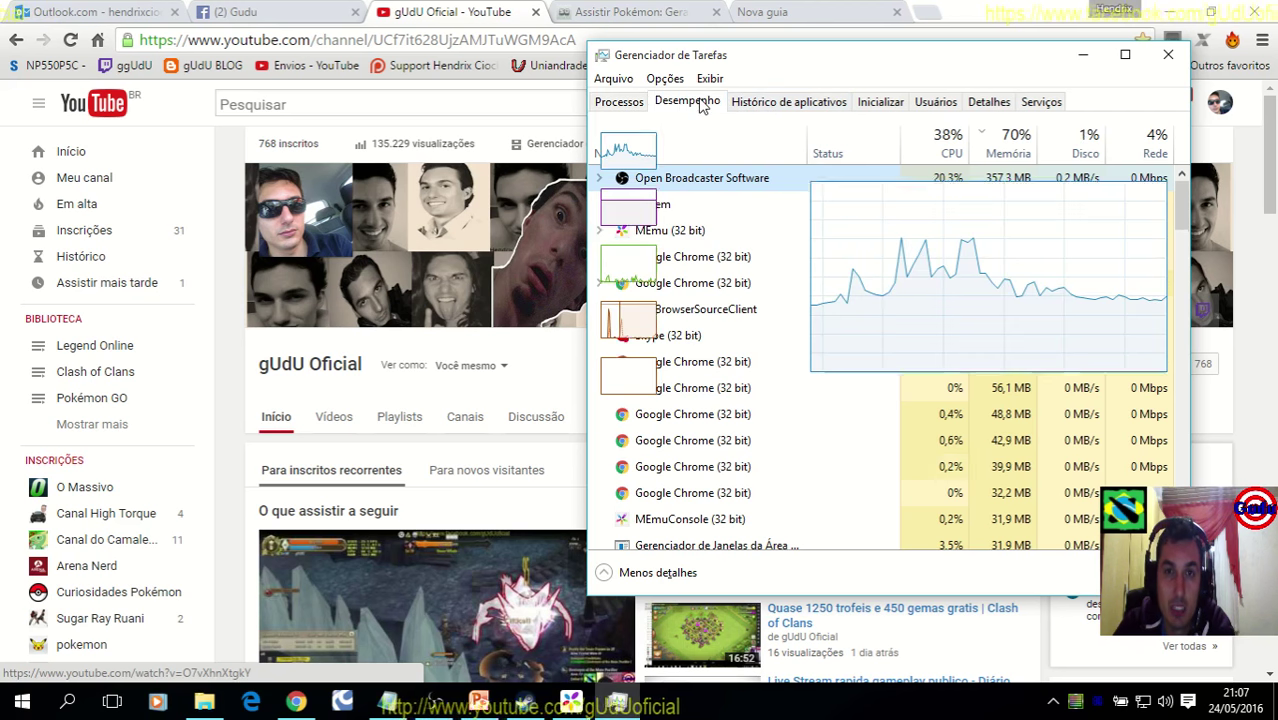
left_click(762, 574)
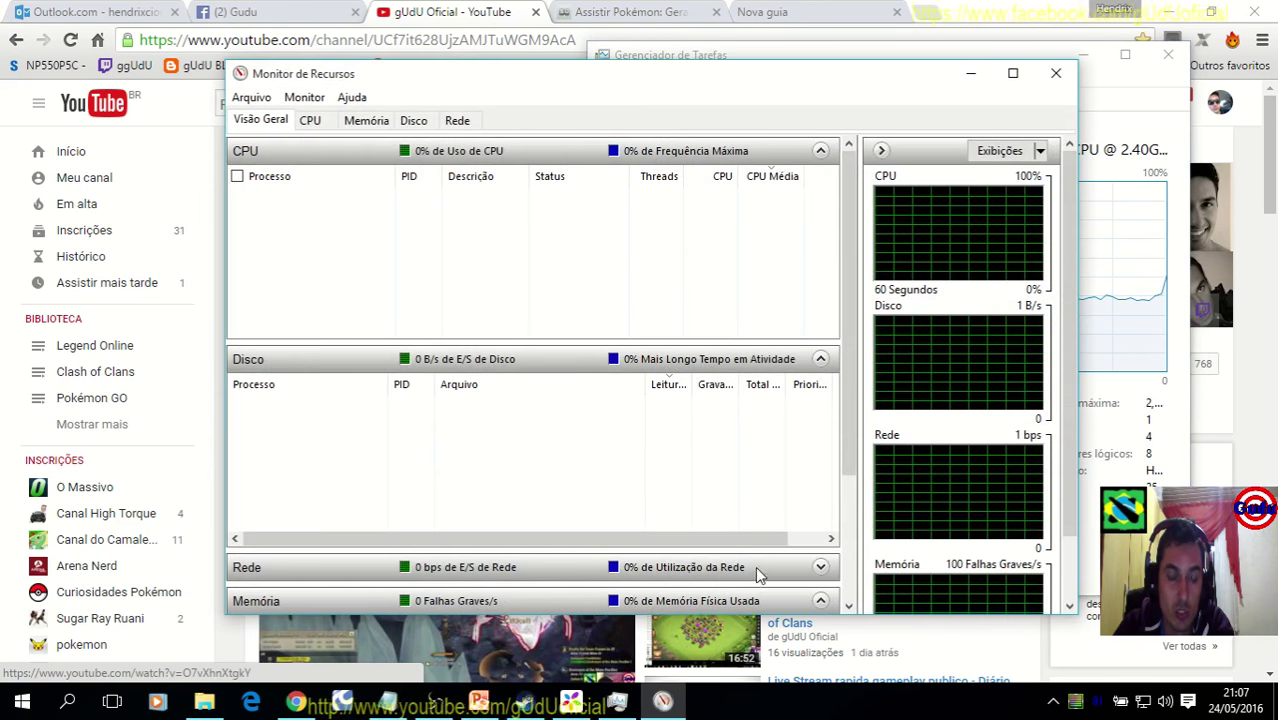
left_click(310, 120)
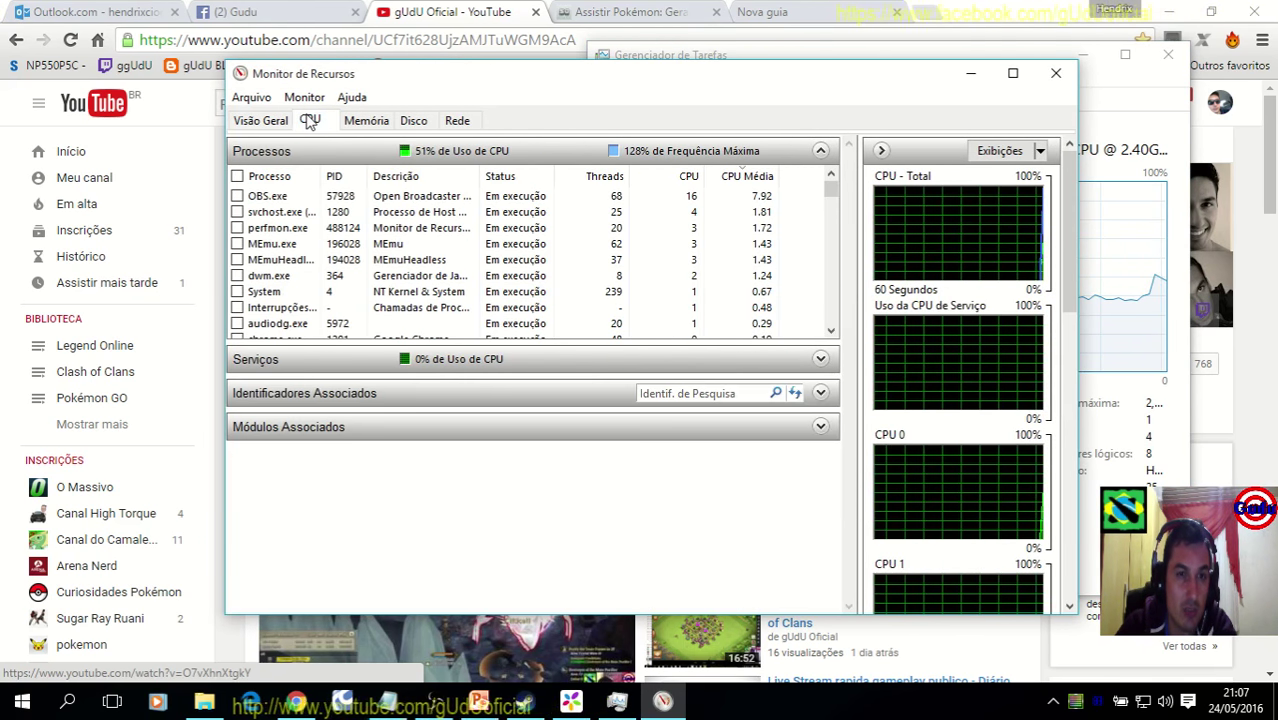
left_click(272, 120)
left_click(312, 120)
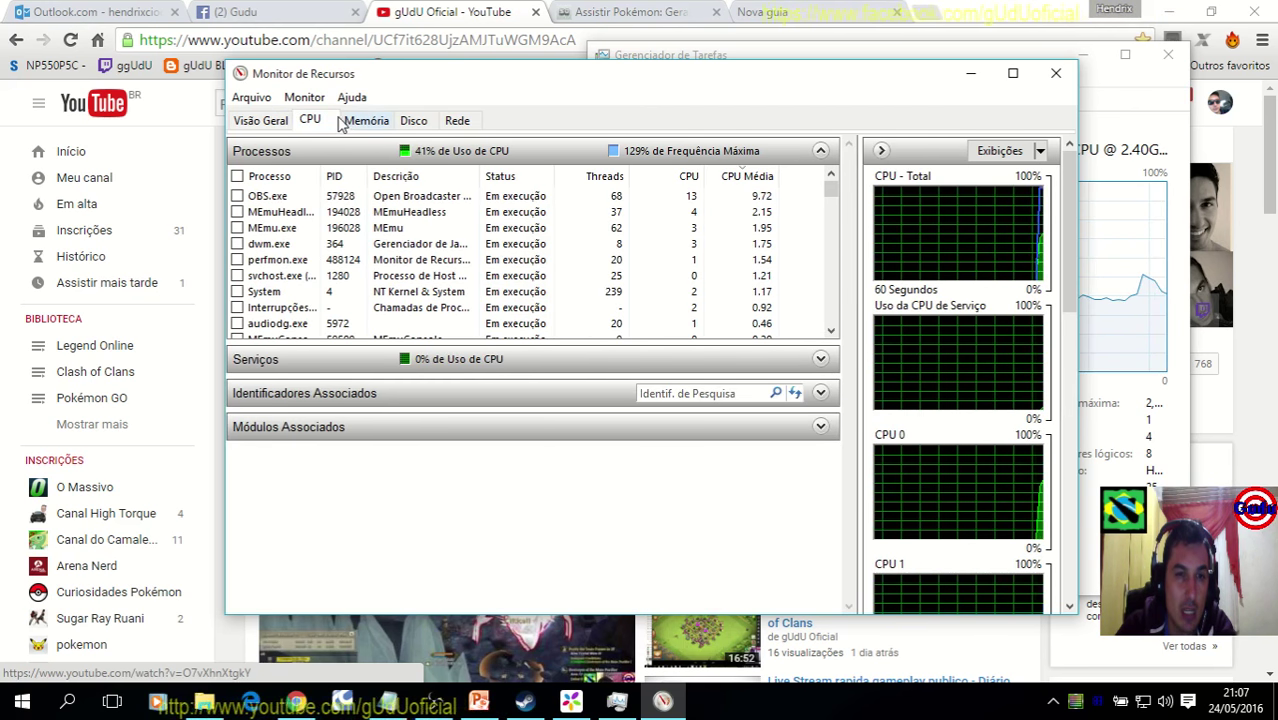
Examine the disk activity in Resource Monitor and show the available process actions for MEmuHeadless without applying any
left_click(411, 121)
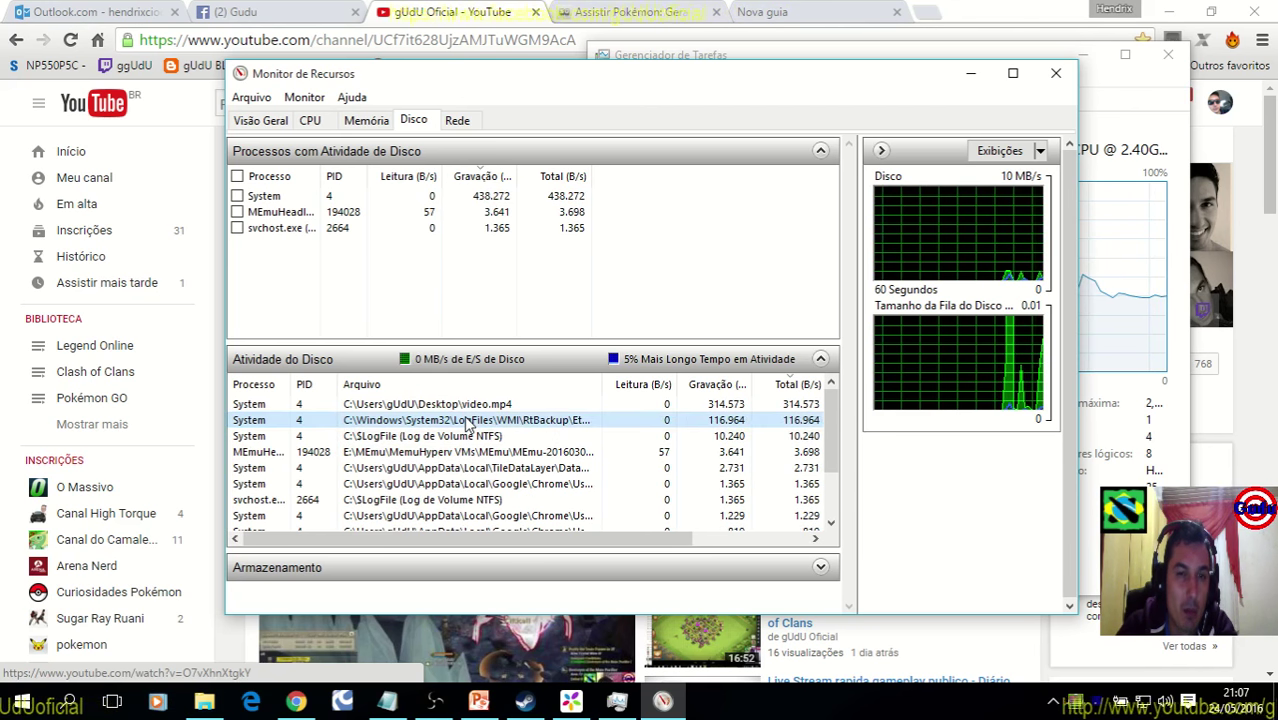
right_click(344, 203)
left_click(318, 212)
right_click(318, 212)
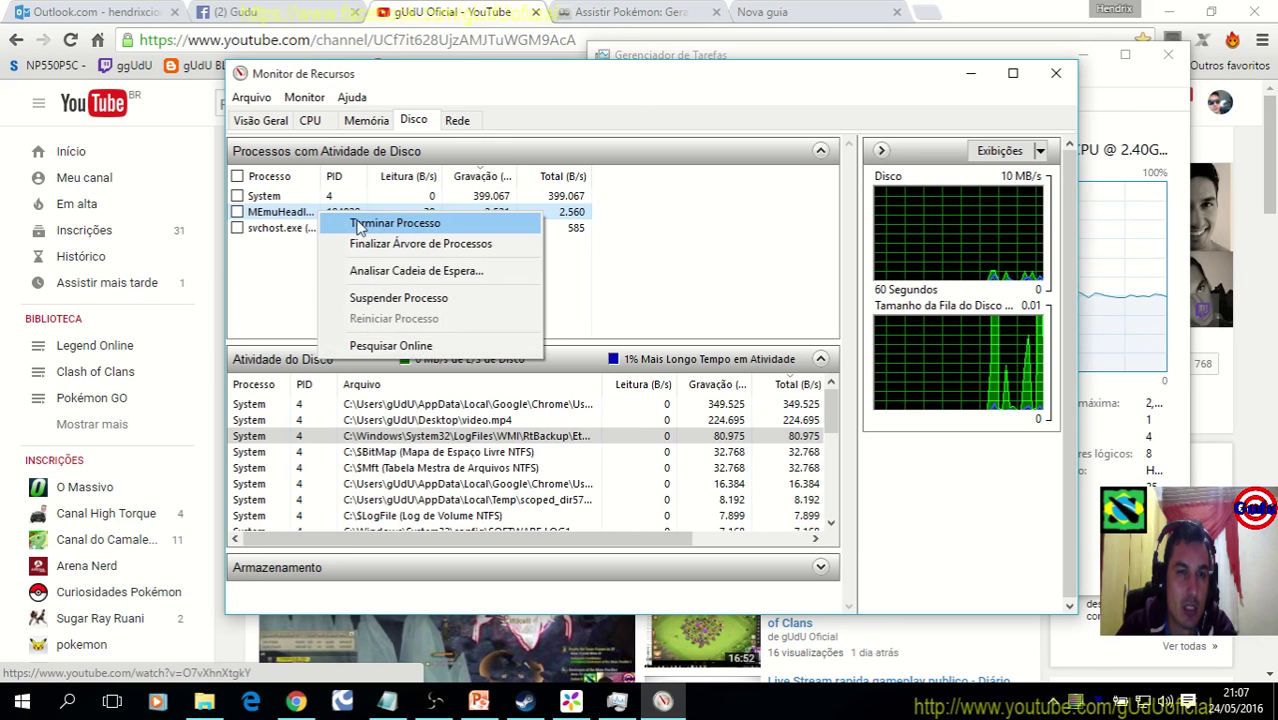
left_click(688, 248)
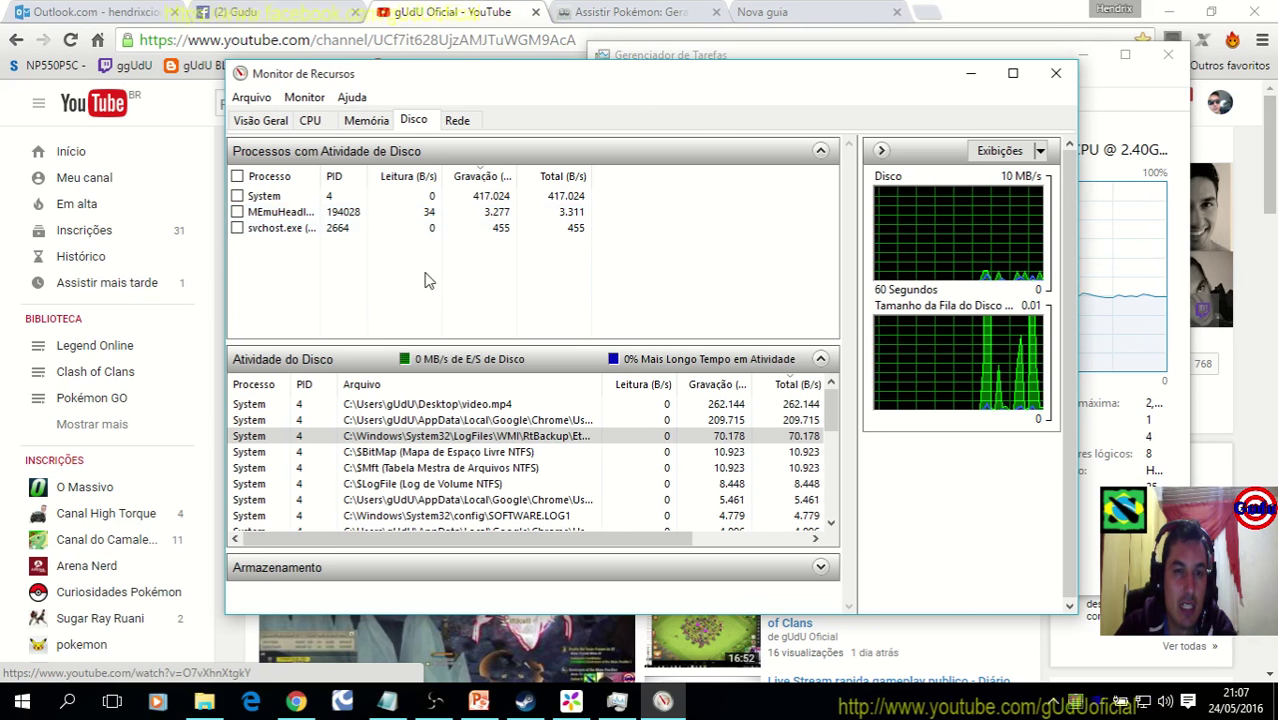
Examine the network activity in Resource Monitor, comparing the TCP connection latency of the OBS, MEmuHeadless, Skype and Chrome processes
left_click(458, 121)
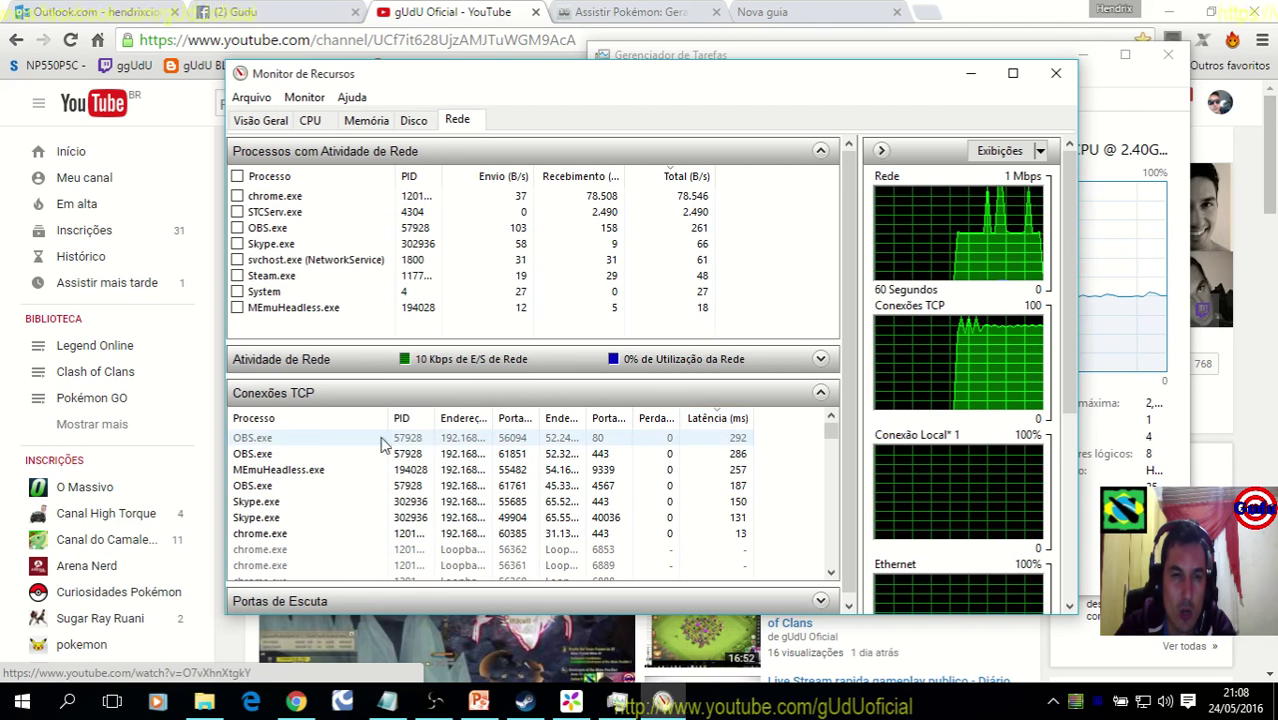
left_click(730, 453)
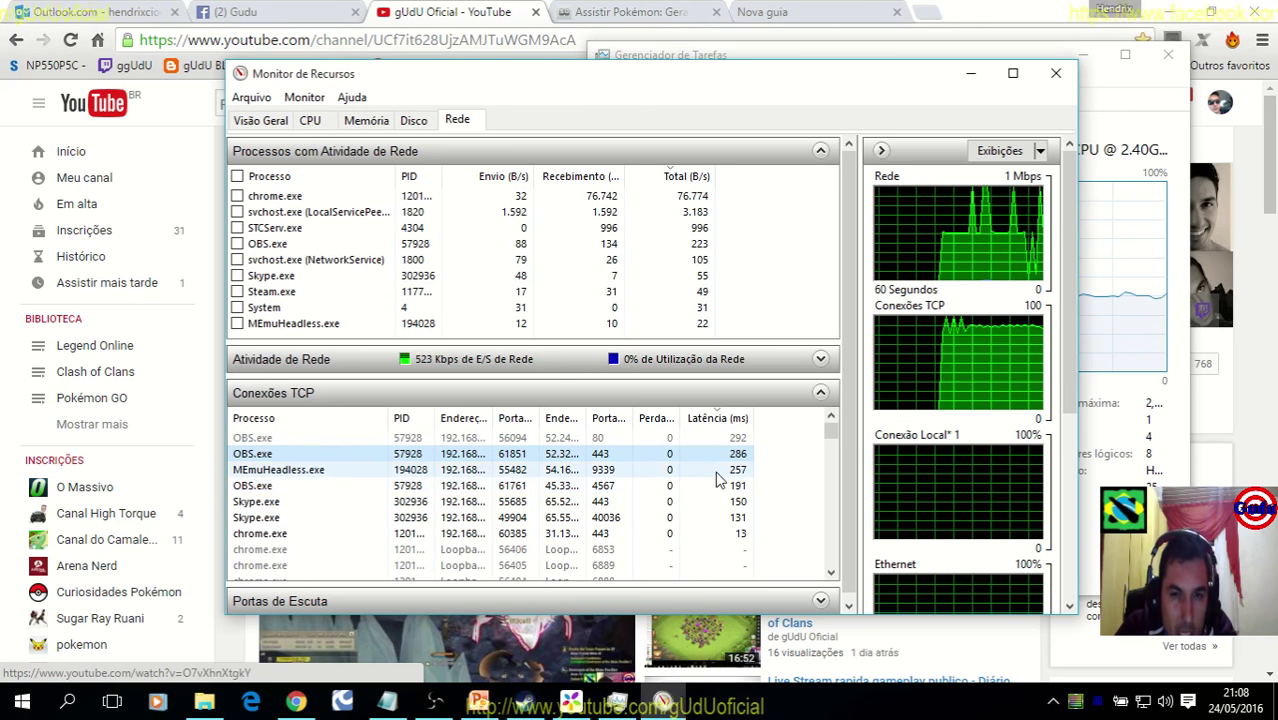
left_click(756, 471)
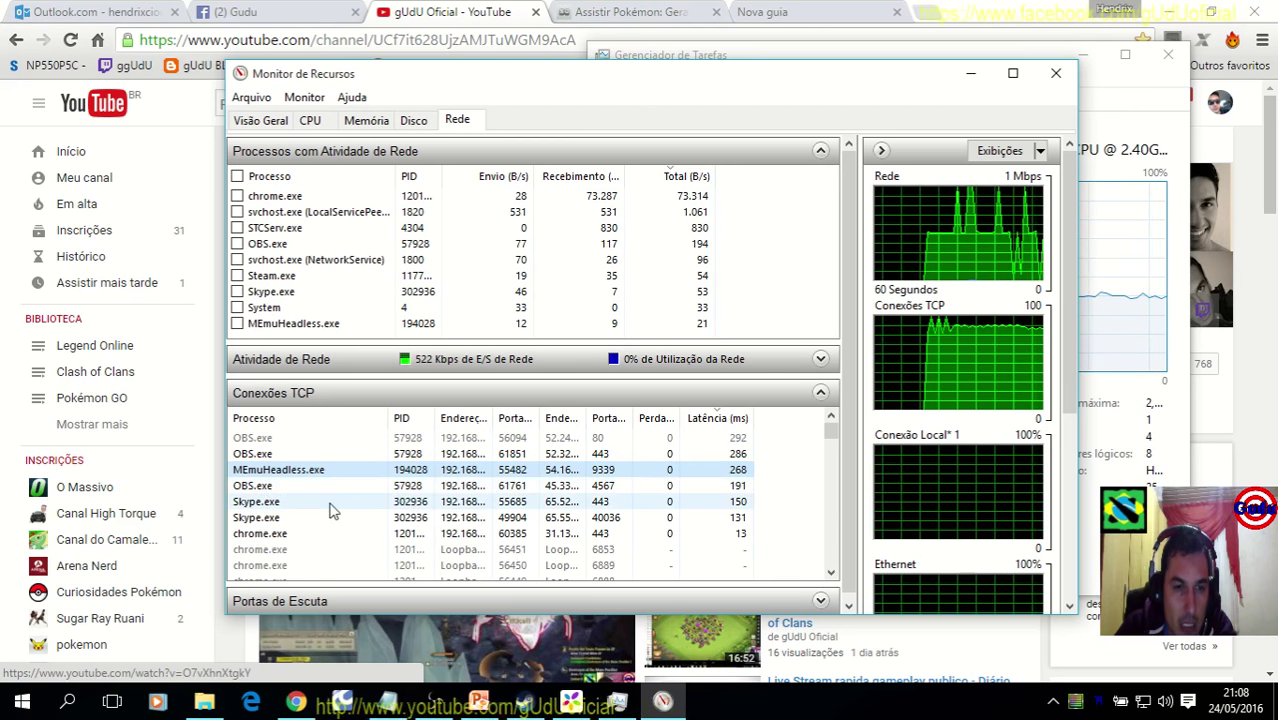
left_click(739, 503)
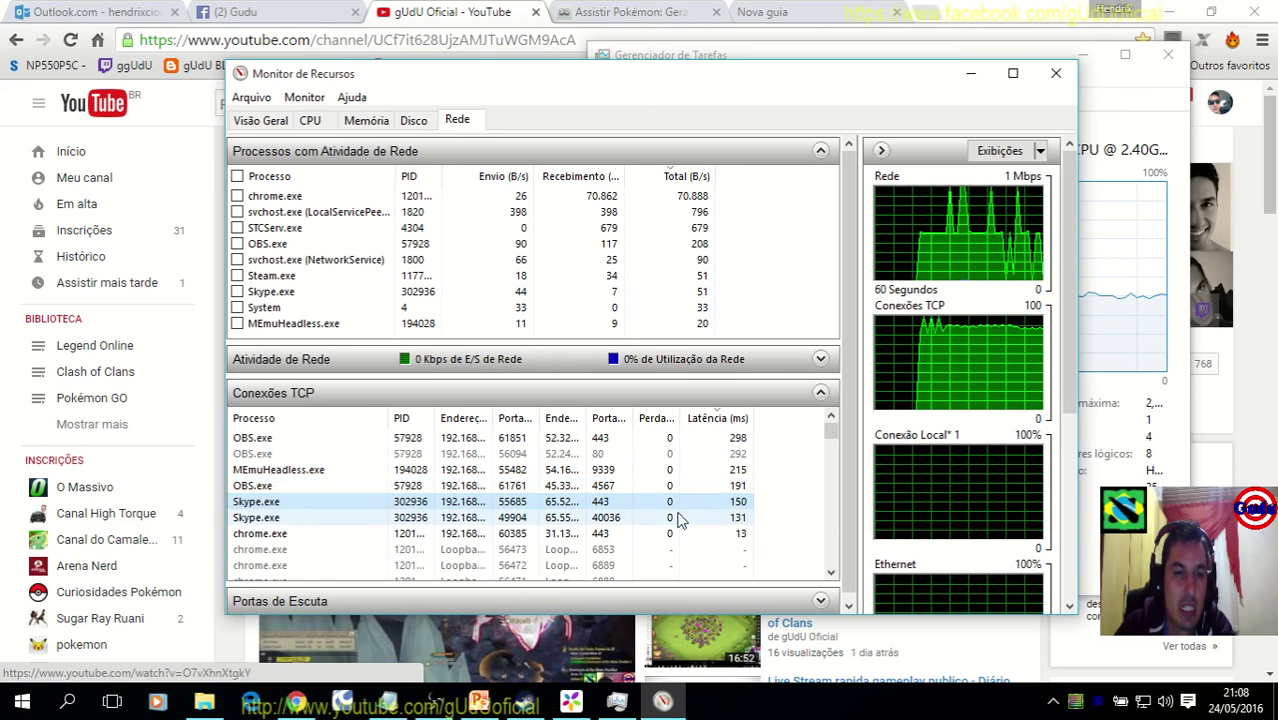
left_click(620, 535)
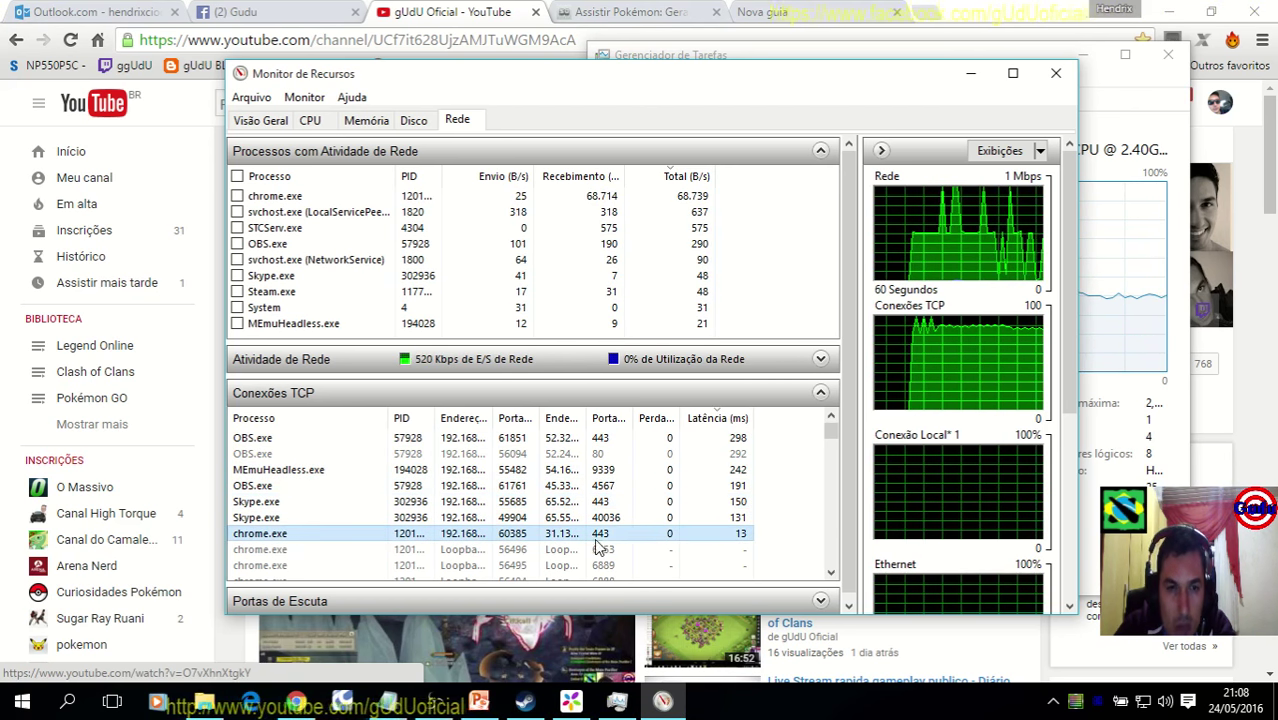
scroll(705, 520, "down", 3)
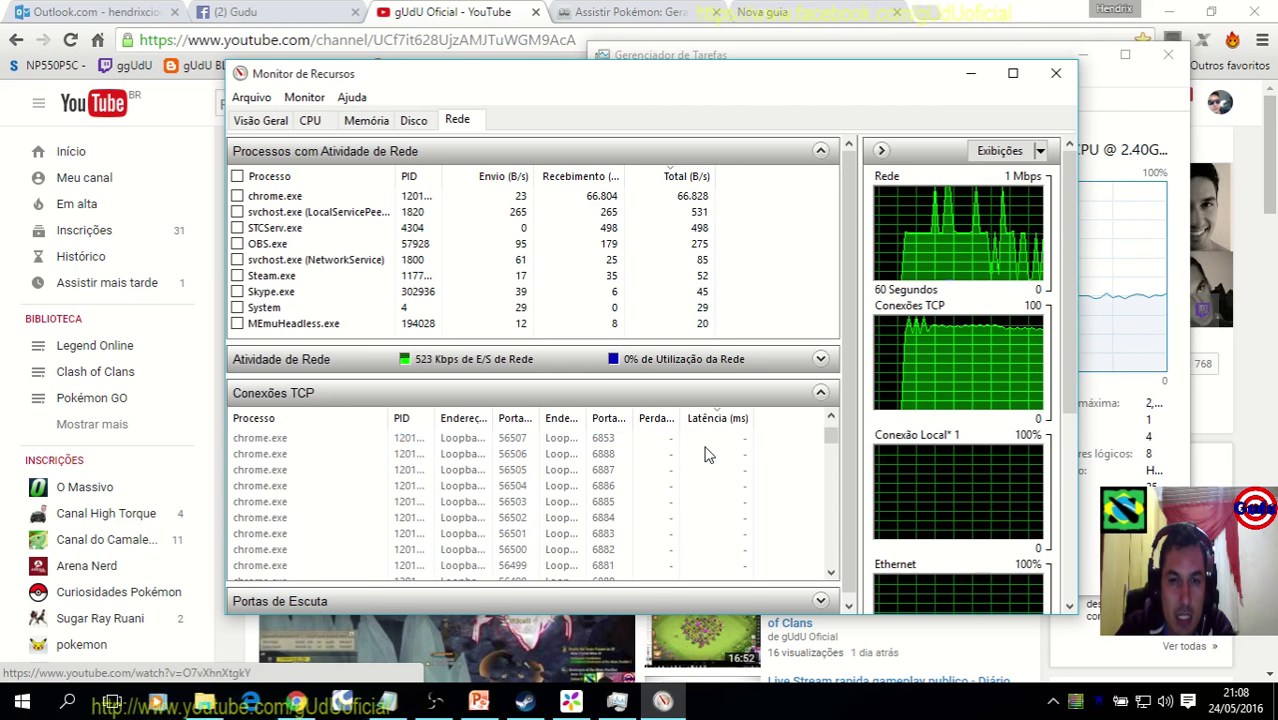
left_click_drag(831, 441, 816, 527)
left_click_drag(816, 477, 817, 428)
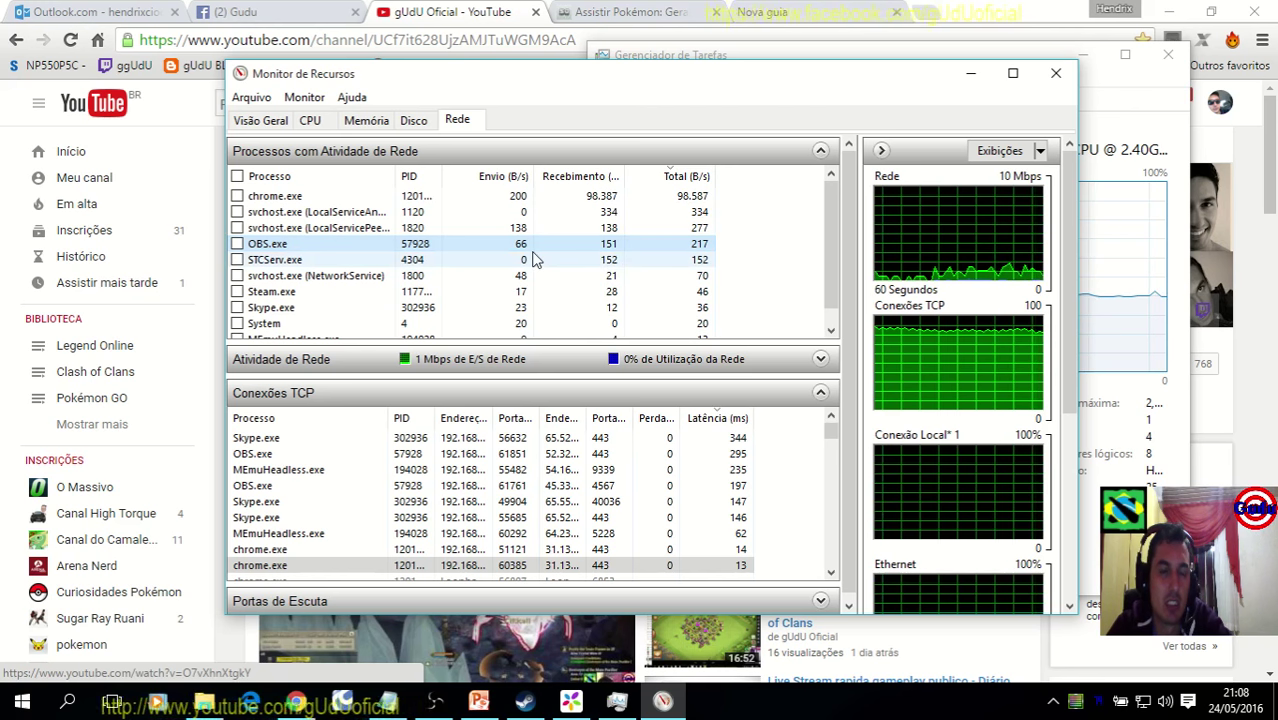
Review the memory, CPU and overall usage in Resource Monitor and close it to return to Task Manager
left_click(409, 121)
left_click(370, 122)
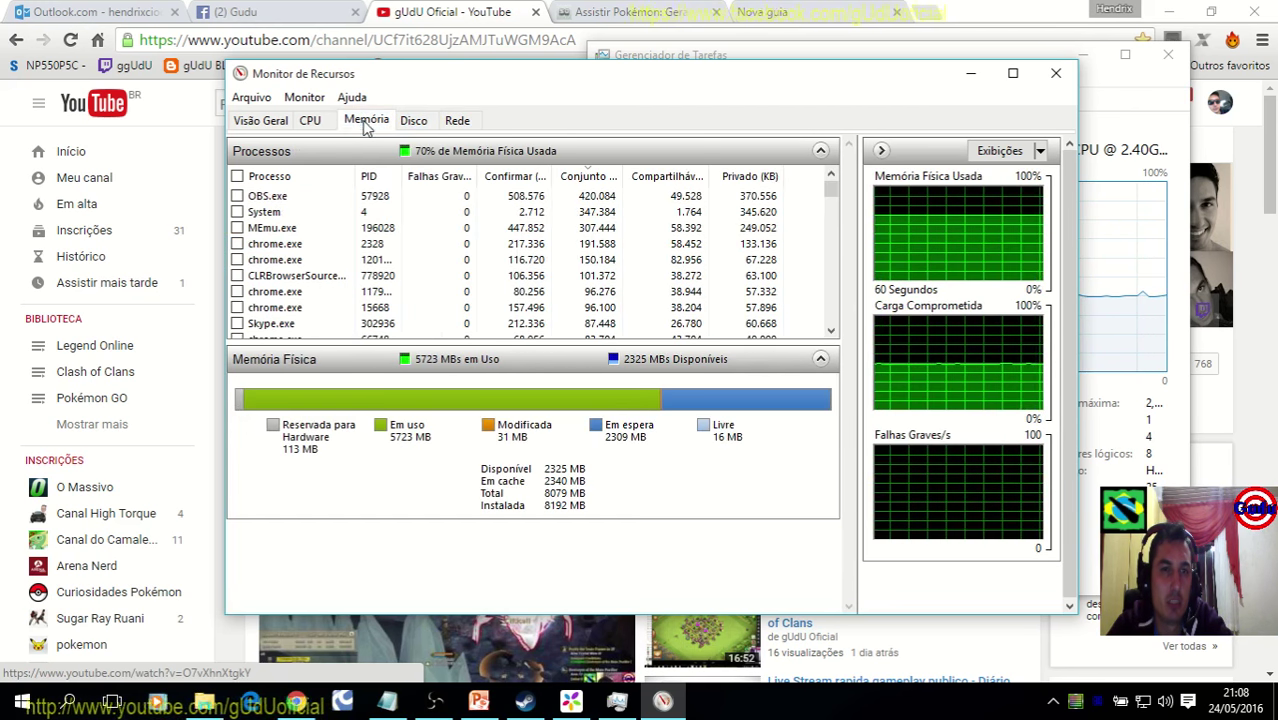
left_click(315, 122)
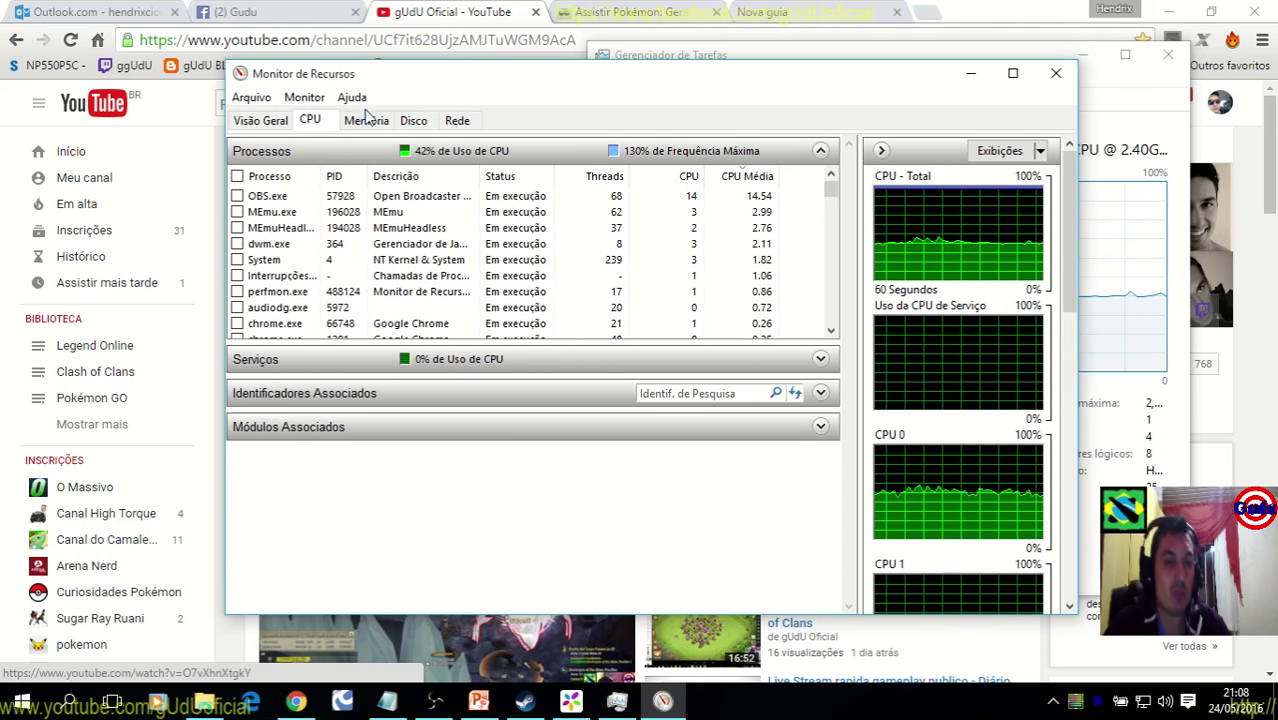
left_click(260, 121)
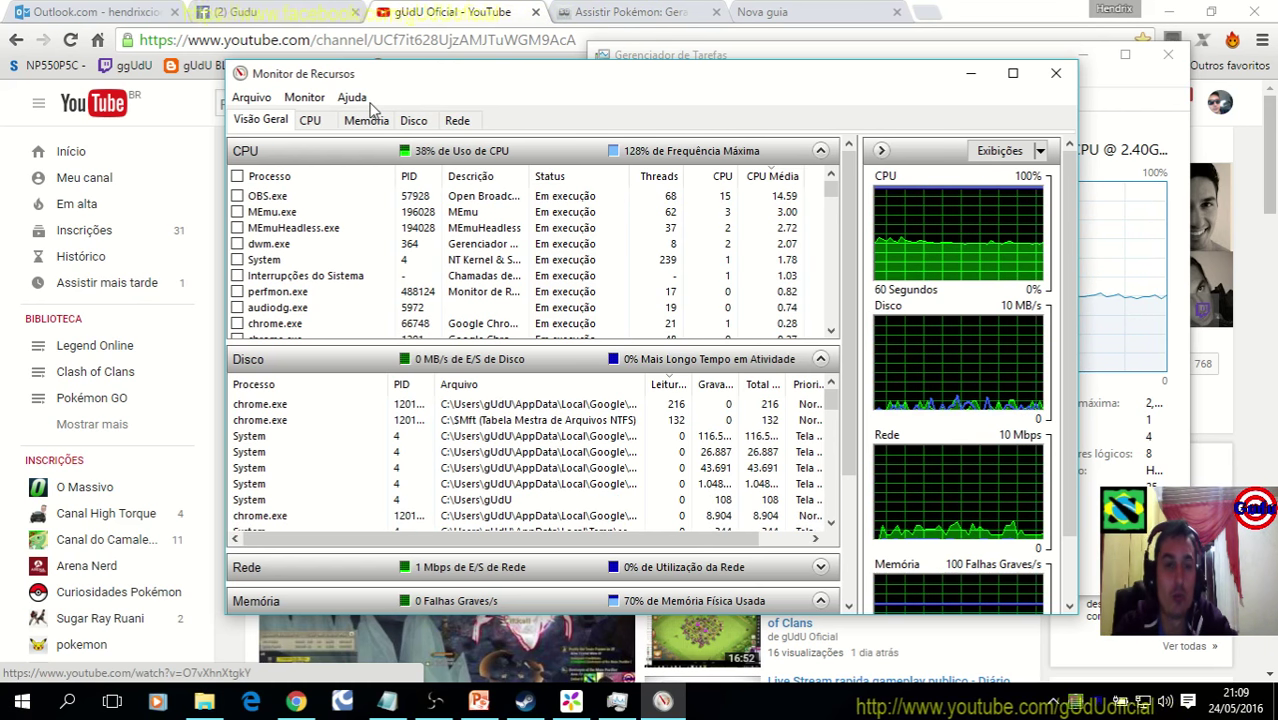
left_click(1056, 73)
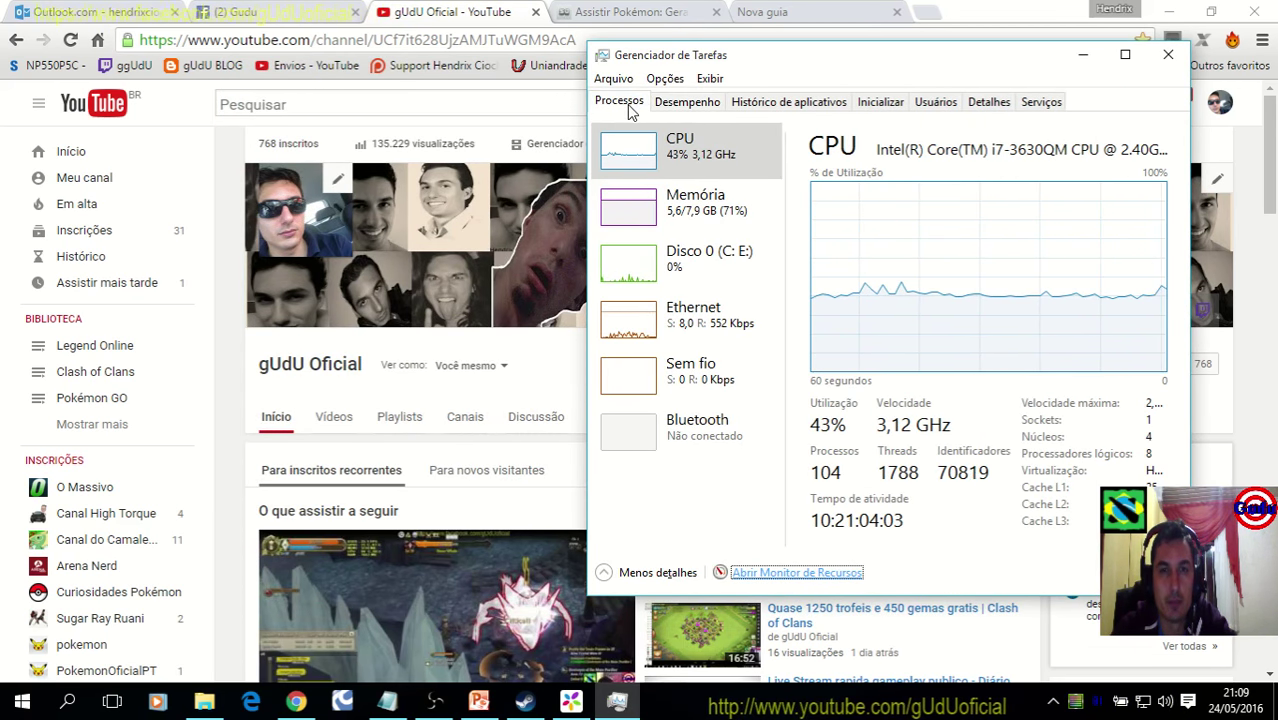